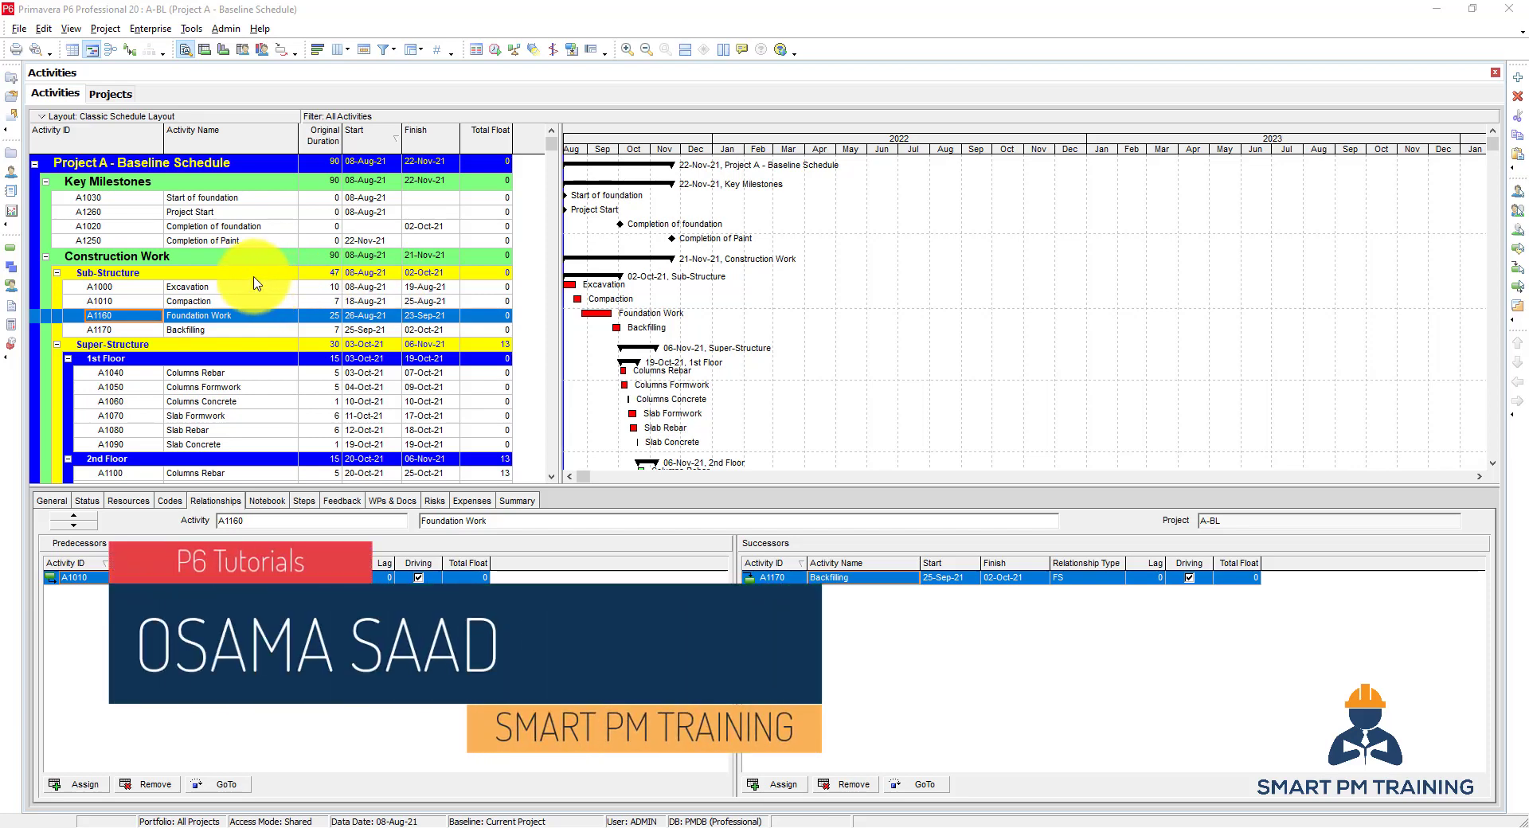
Review the relationships of the Project Start and Start of foundation milestones
click(150, 211)
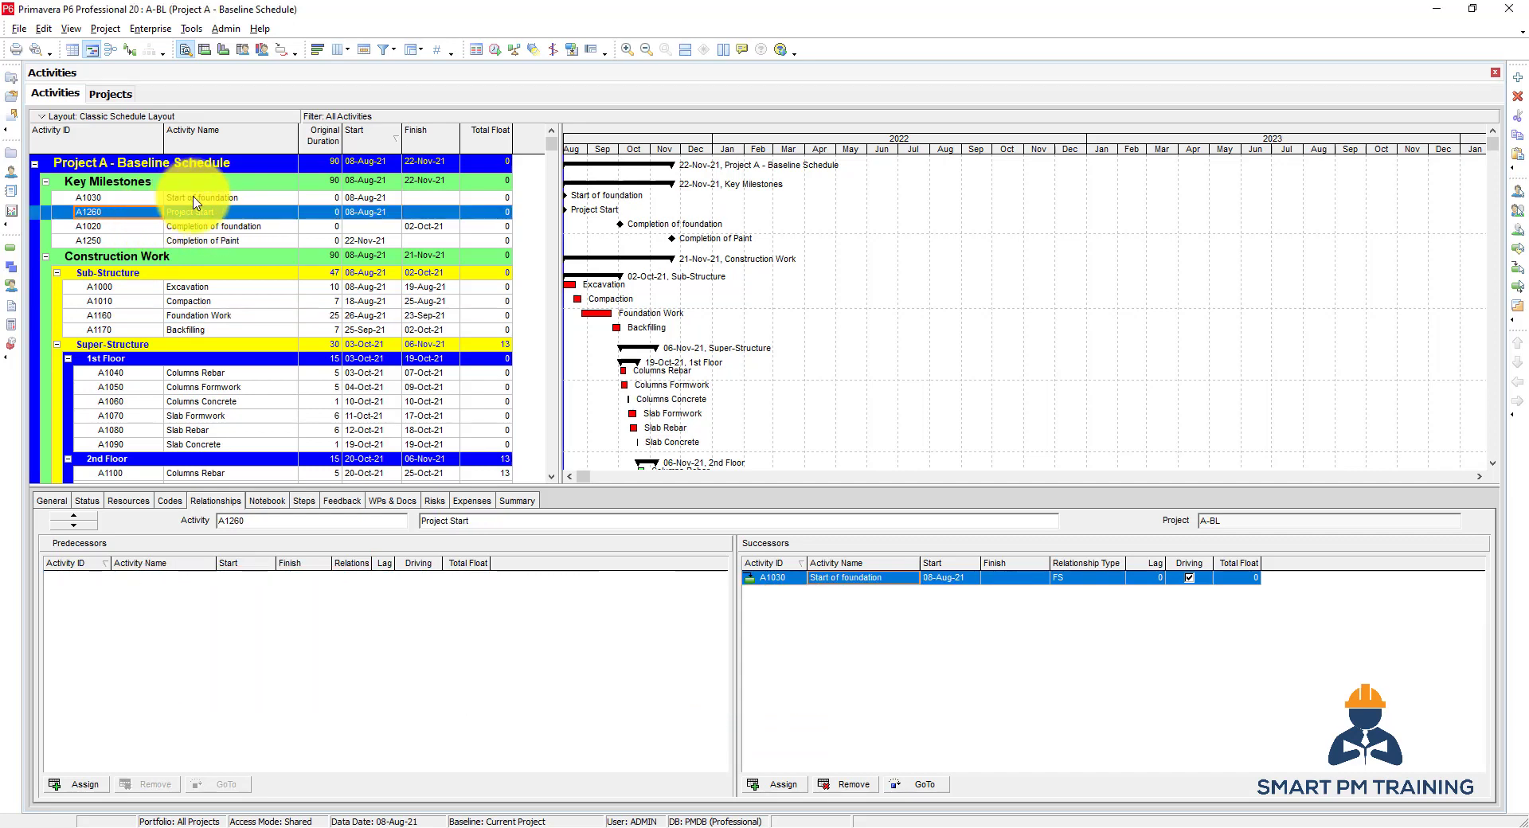
click(196, 199)
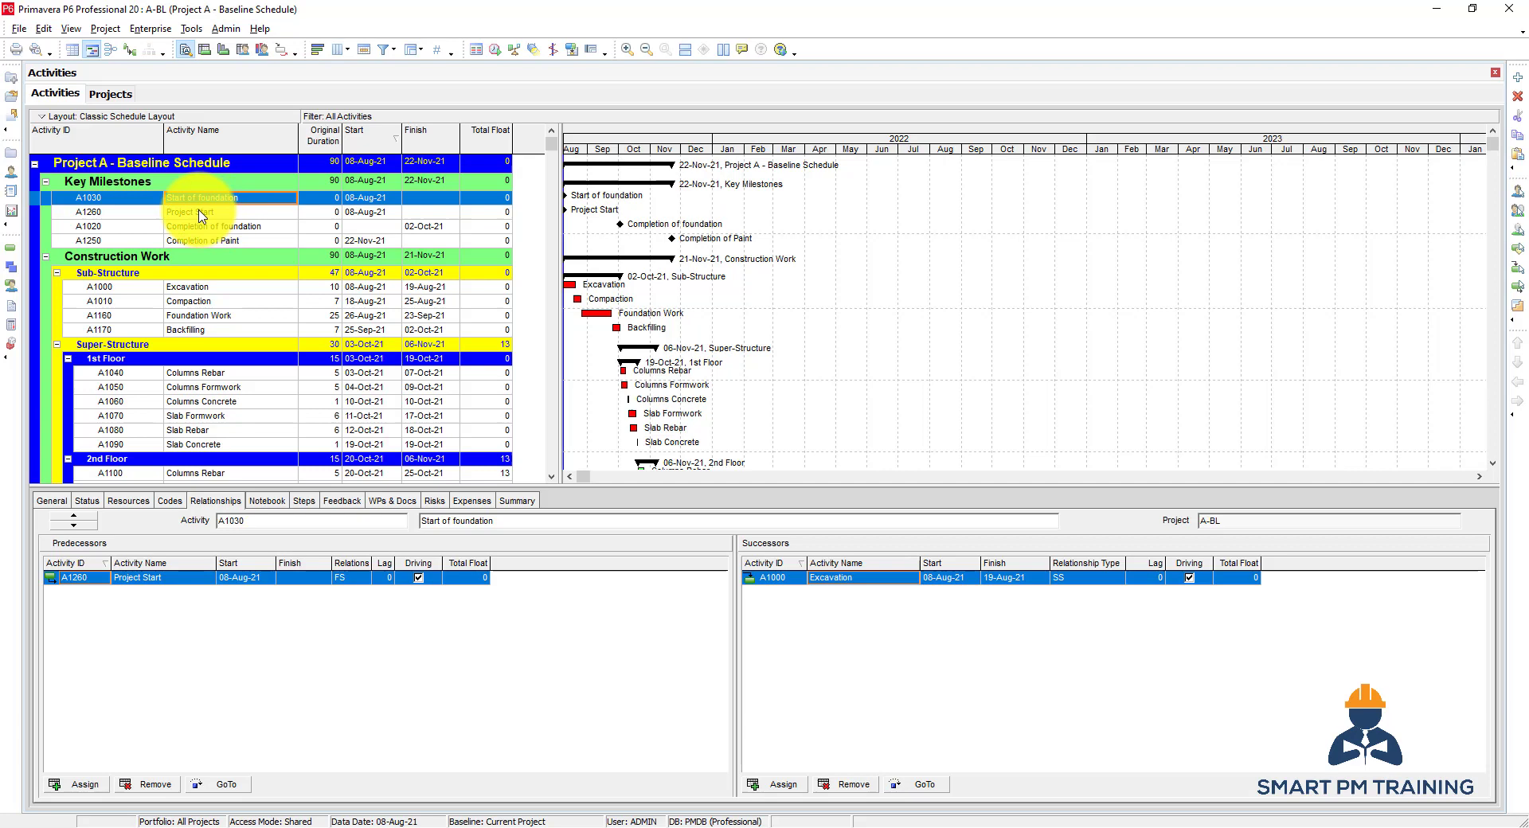
click(196, 215)
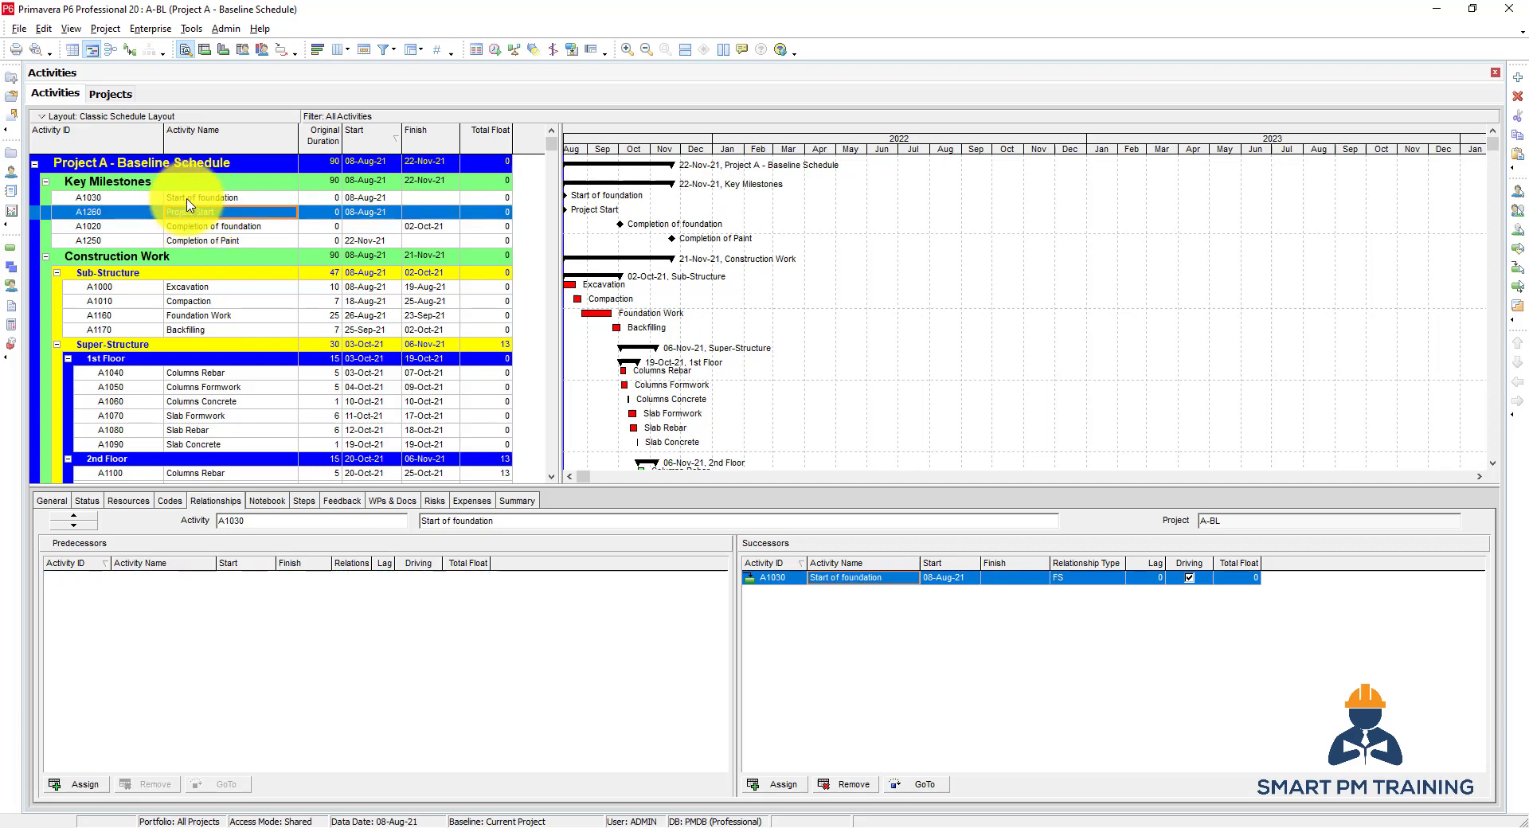
click(190, 199)
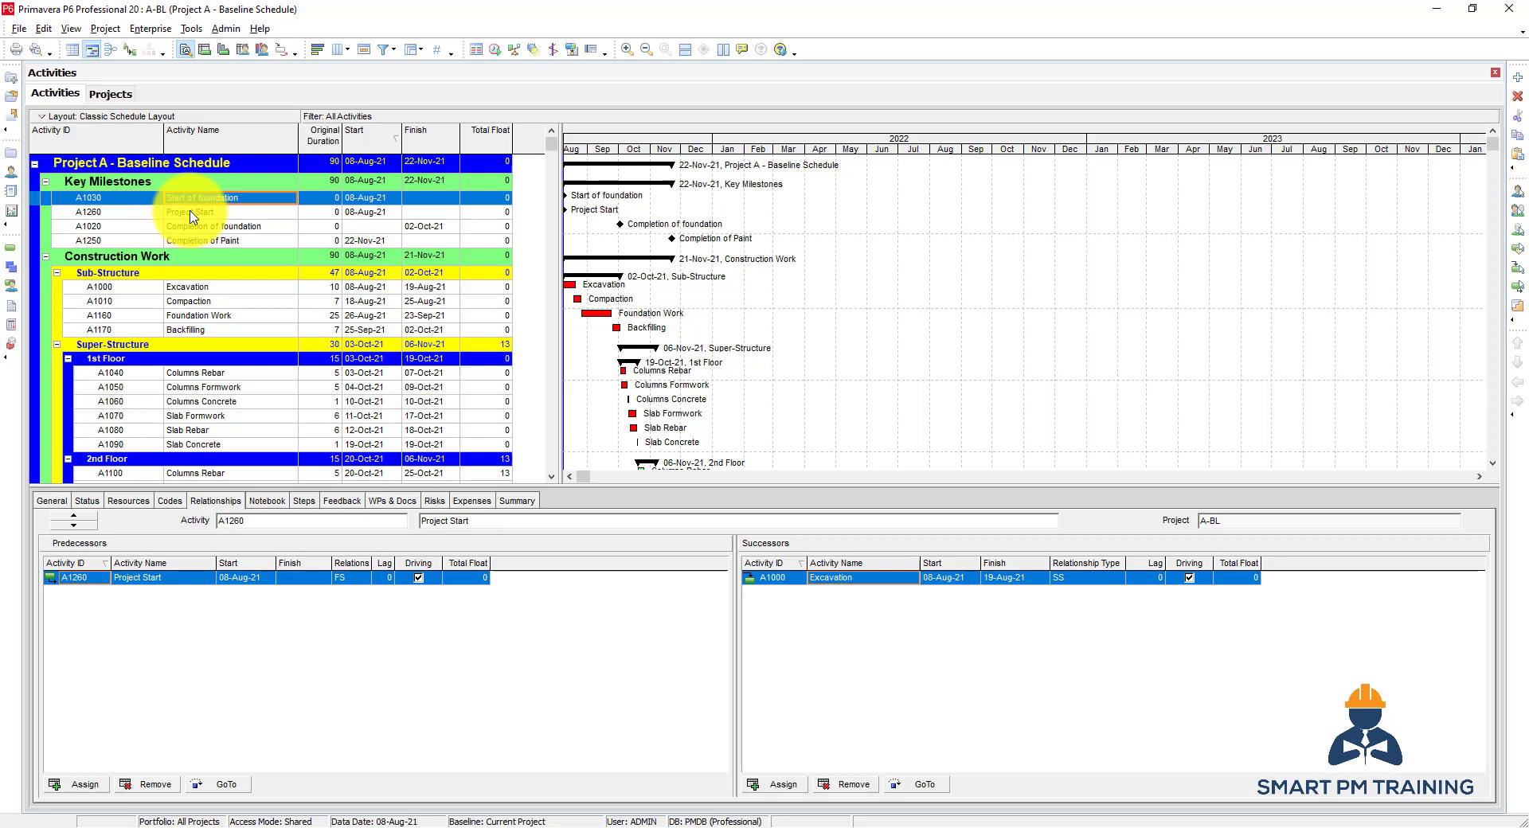
click(191, 212)
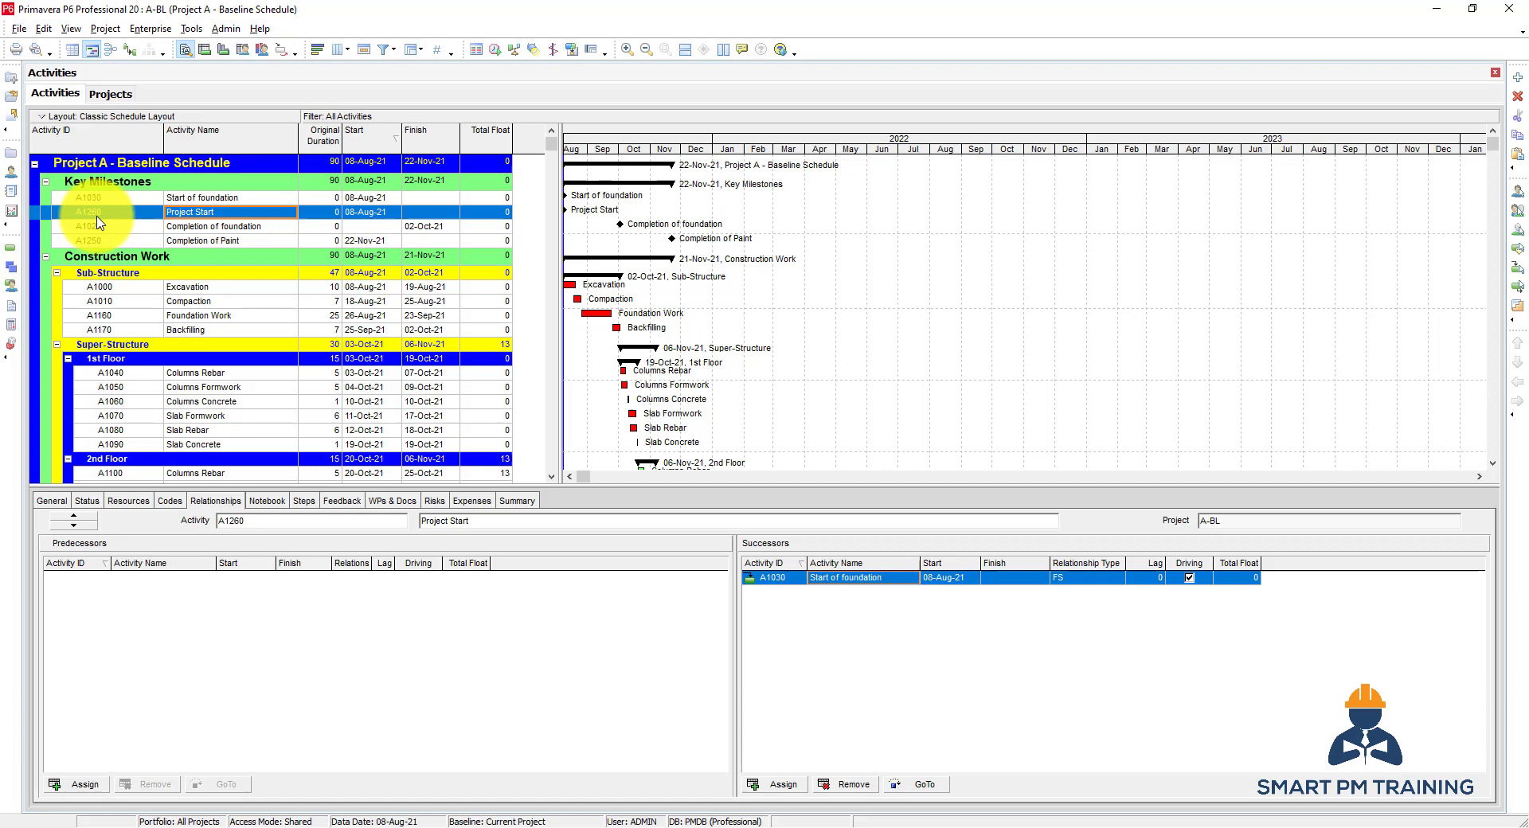
Renumber Project Start from A1260 to A100, then sort activities by start date
click(126, 142)
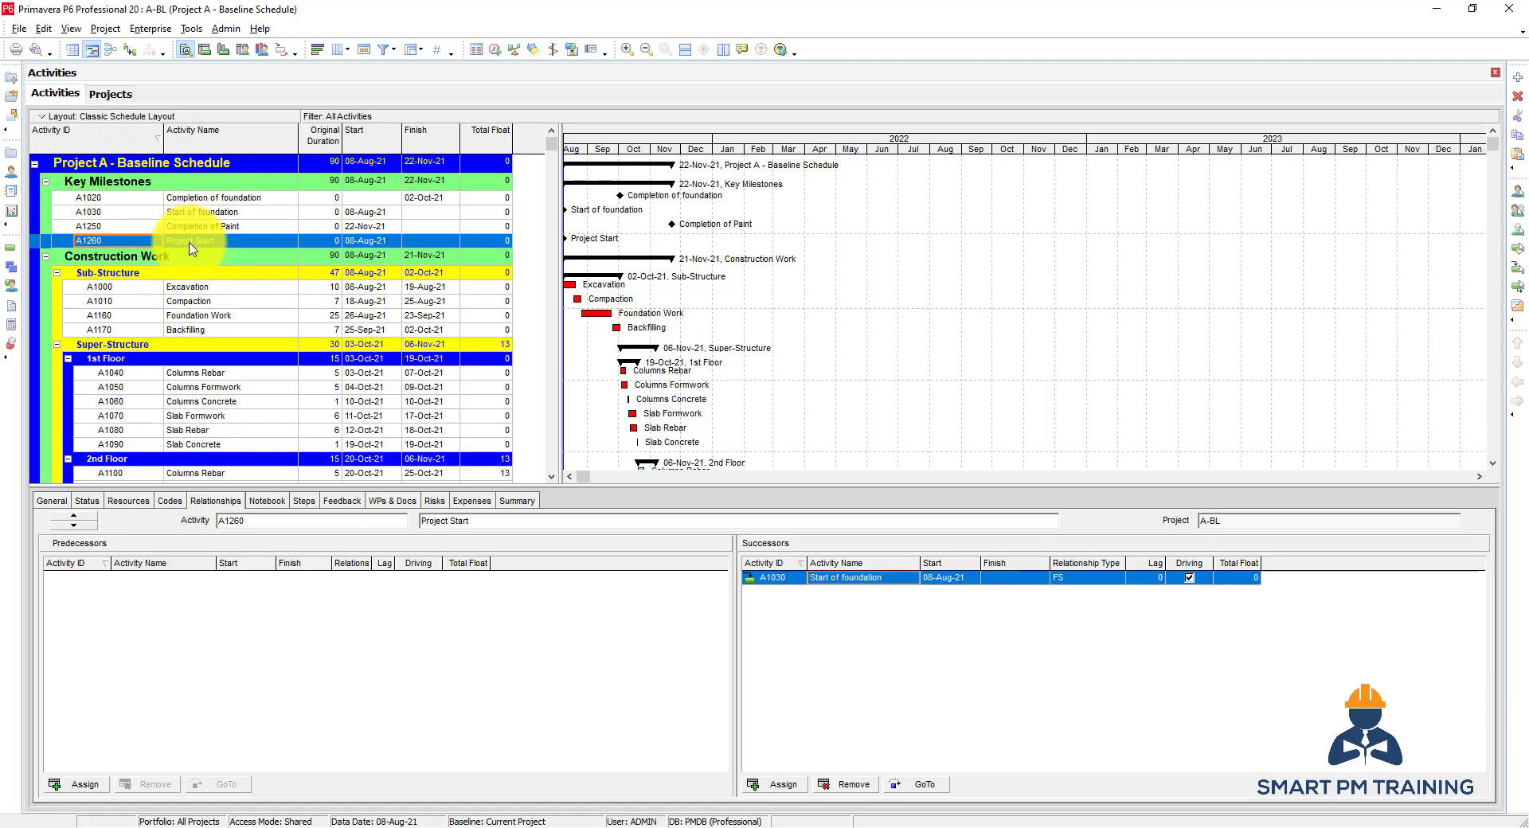
click(92, 238)
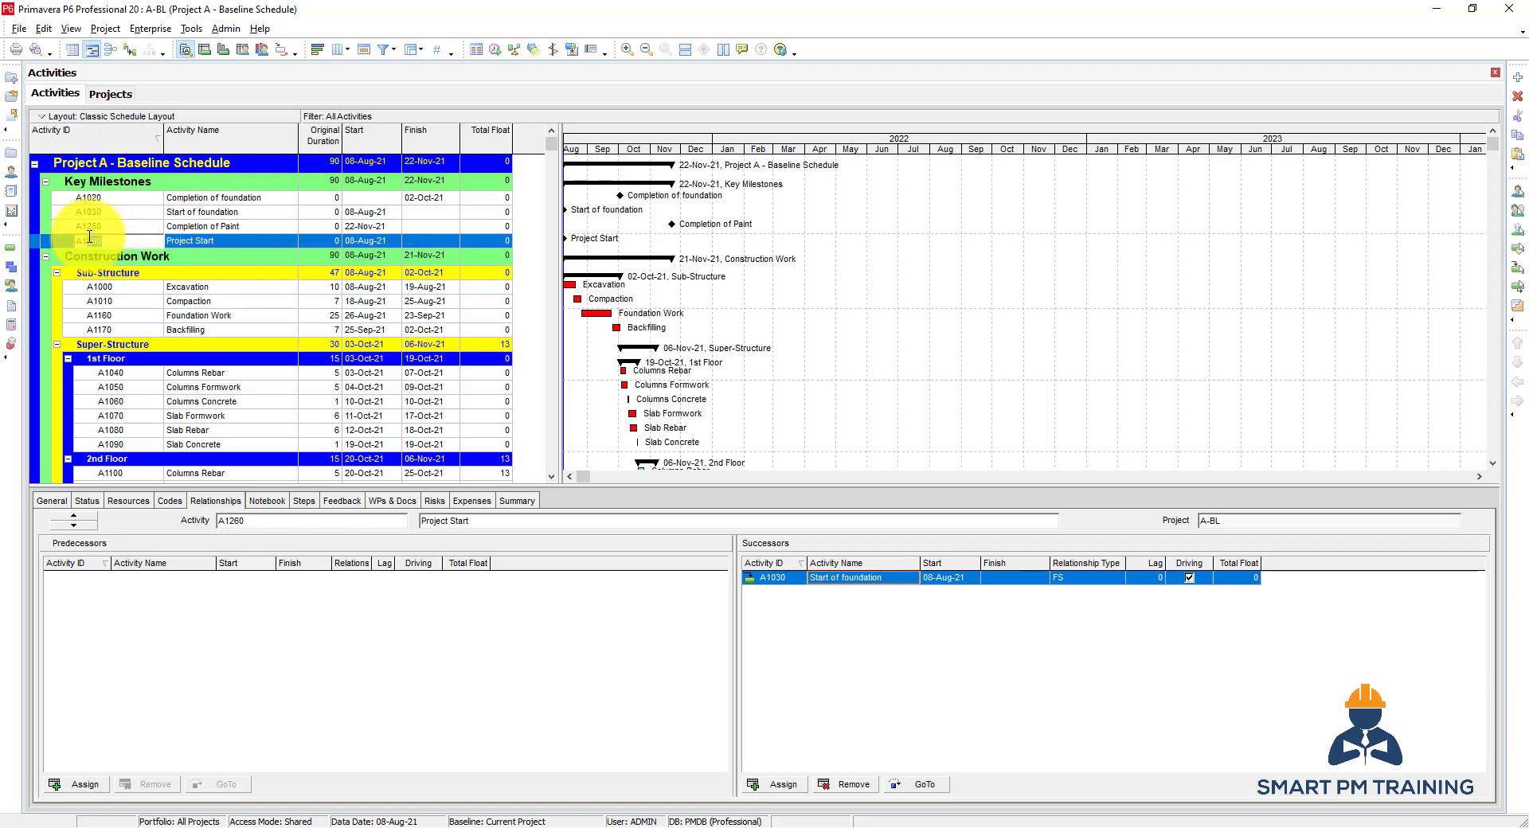
drag(88, 239, 174, 221)
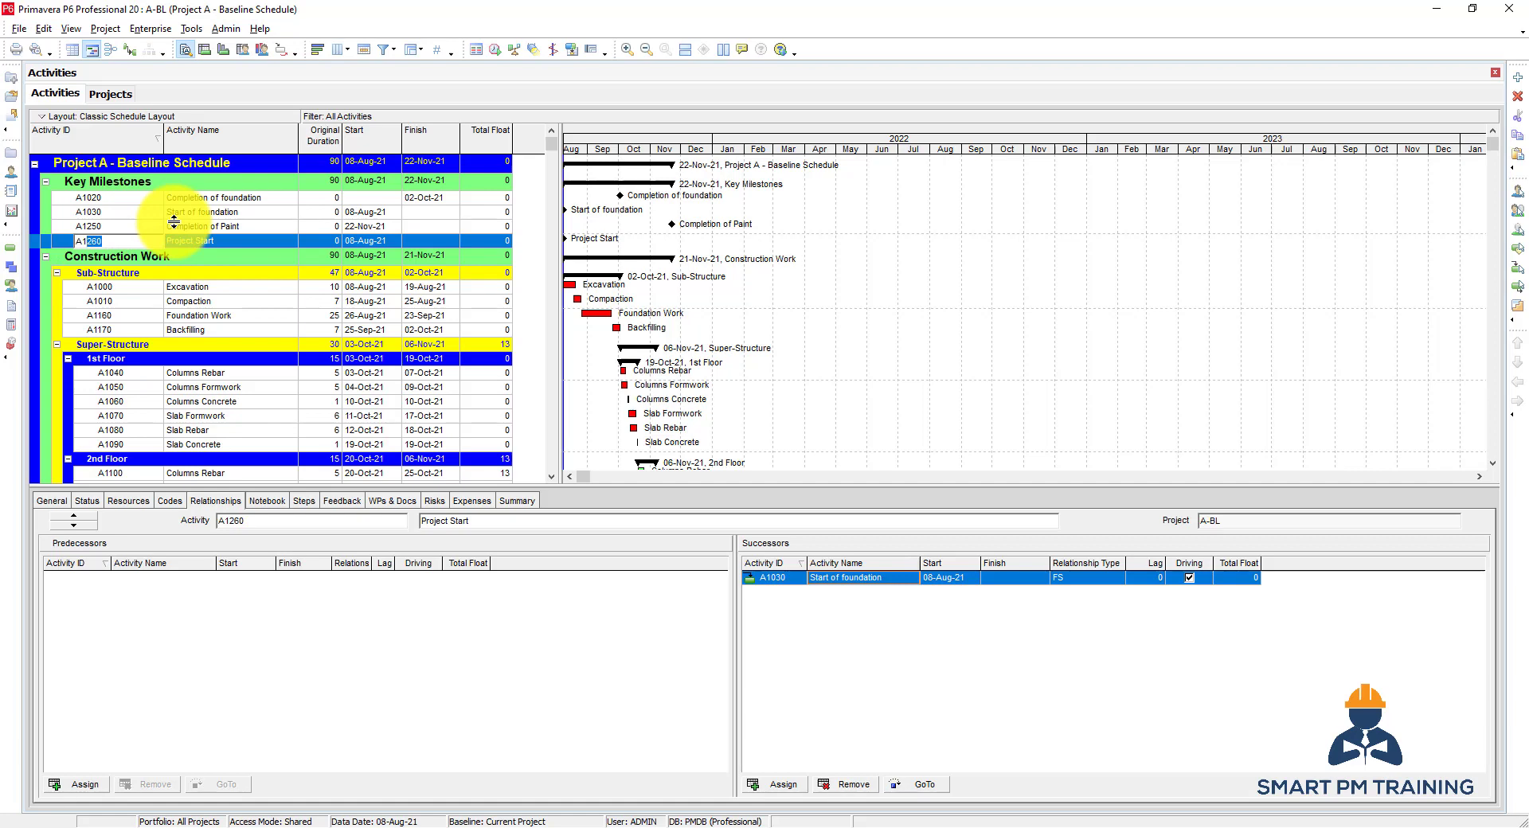
text(00)
key(Return)
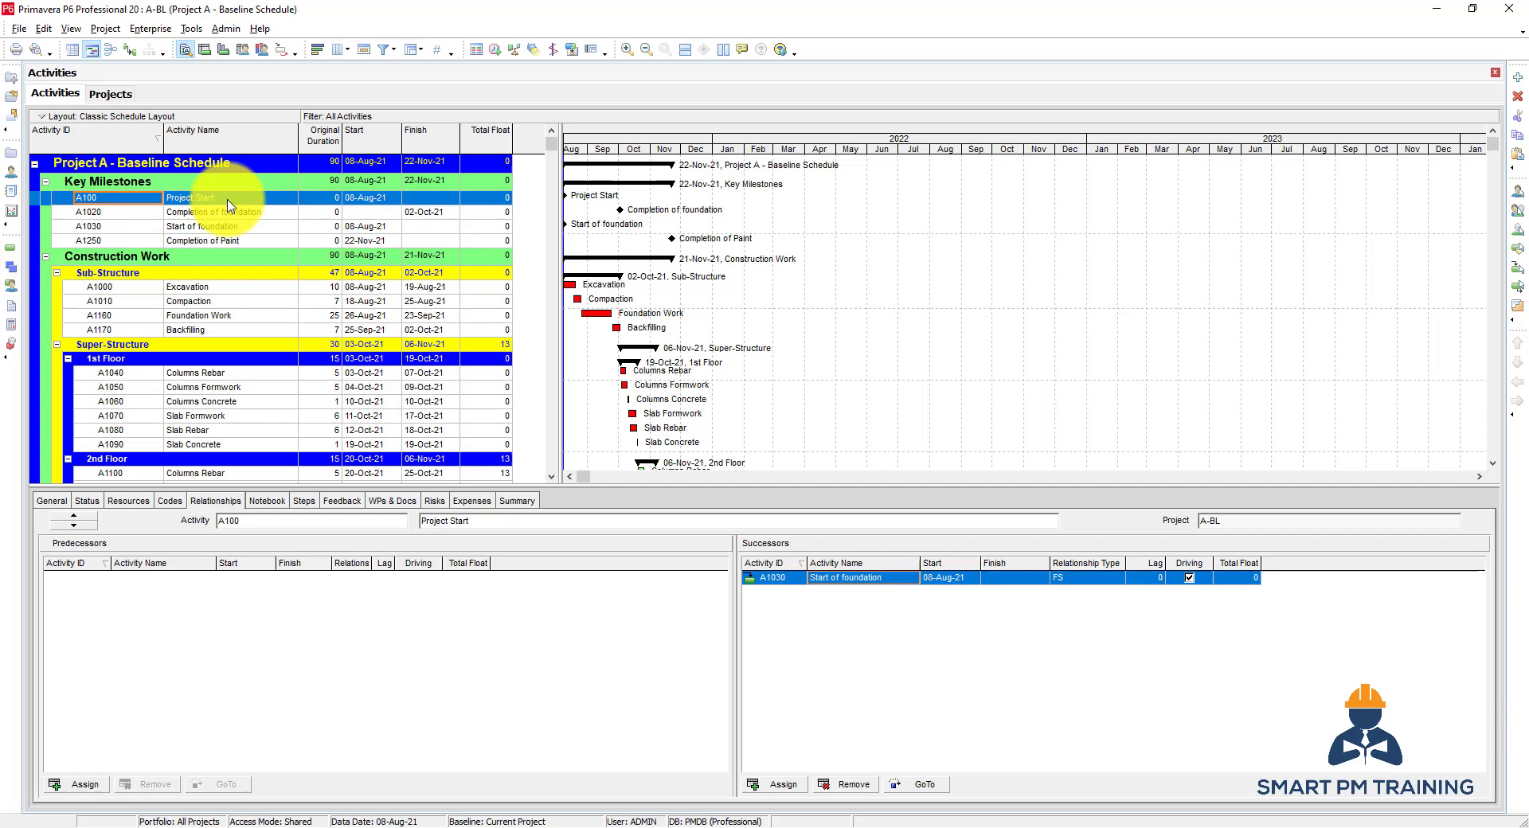
click(380, 134)
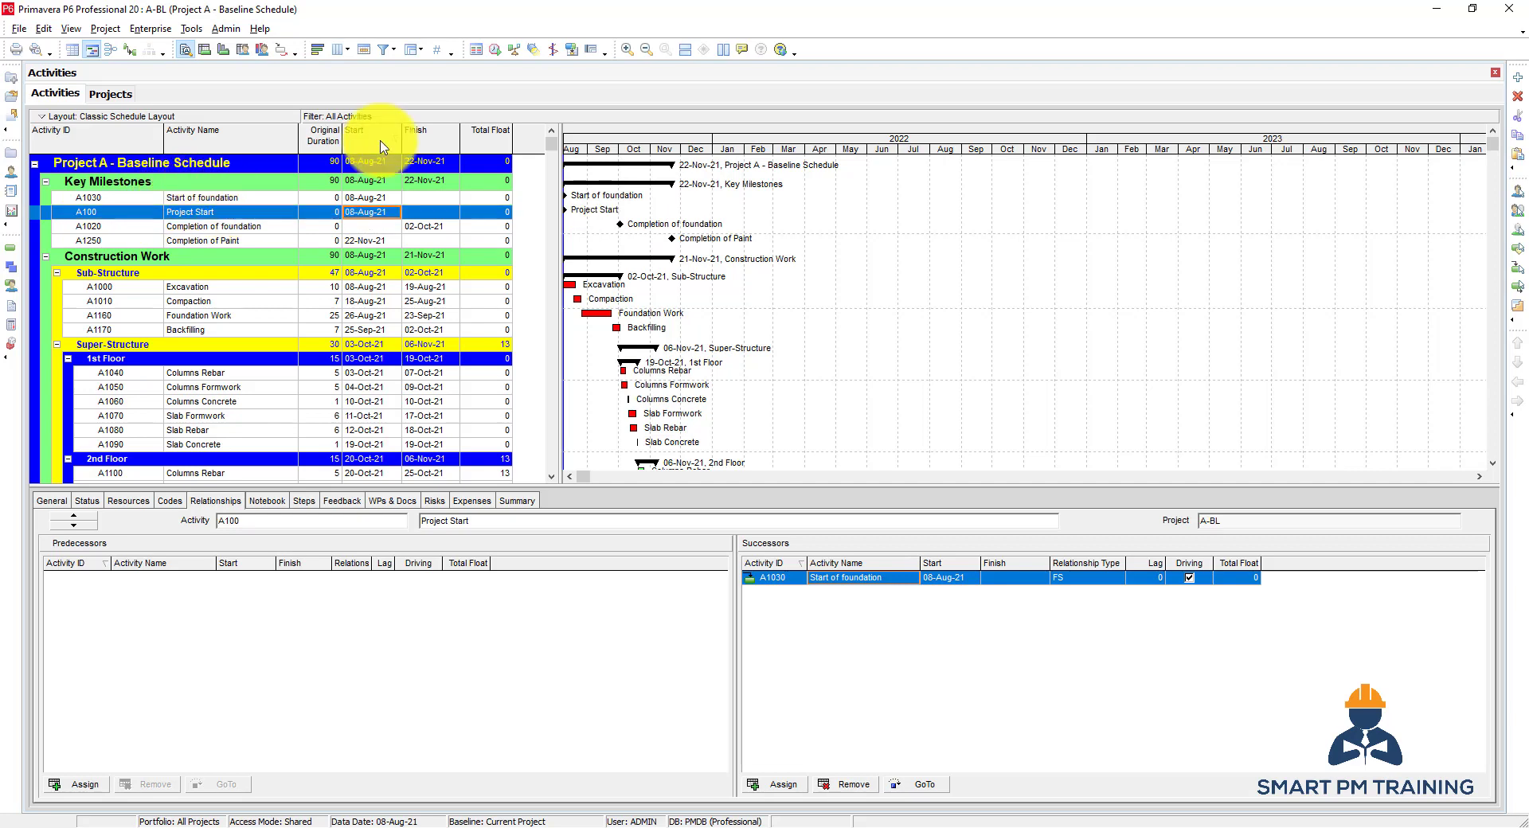
Add Activity ID as a secondary sort after Start in Group and Sort settings
right_click(216, 218)
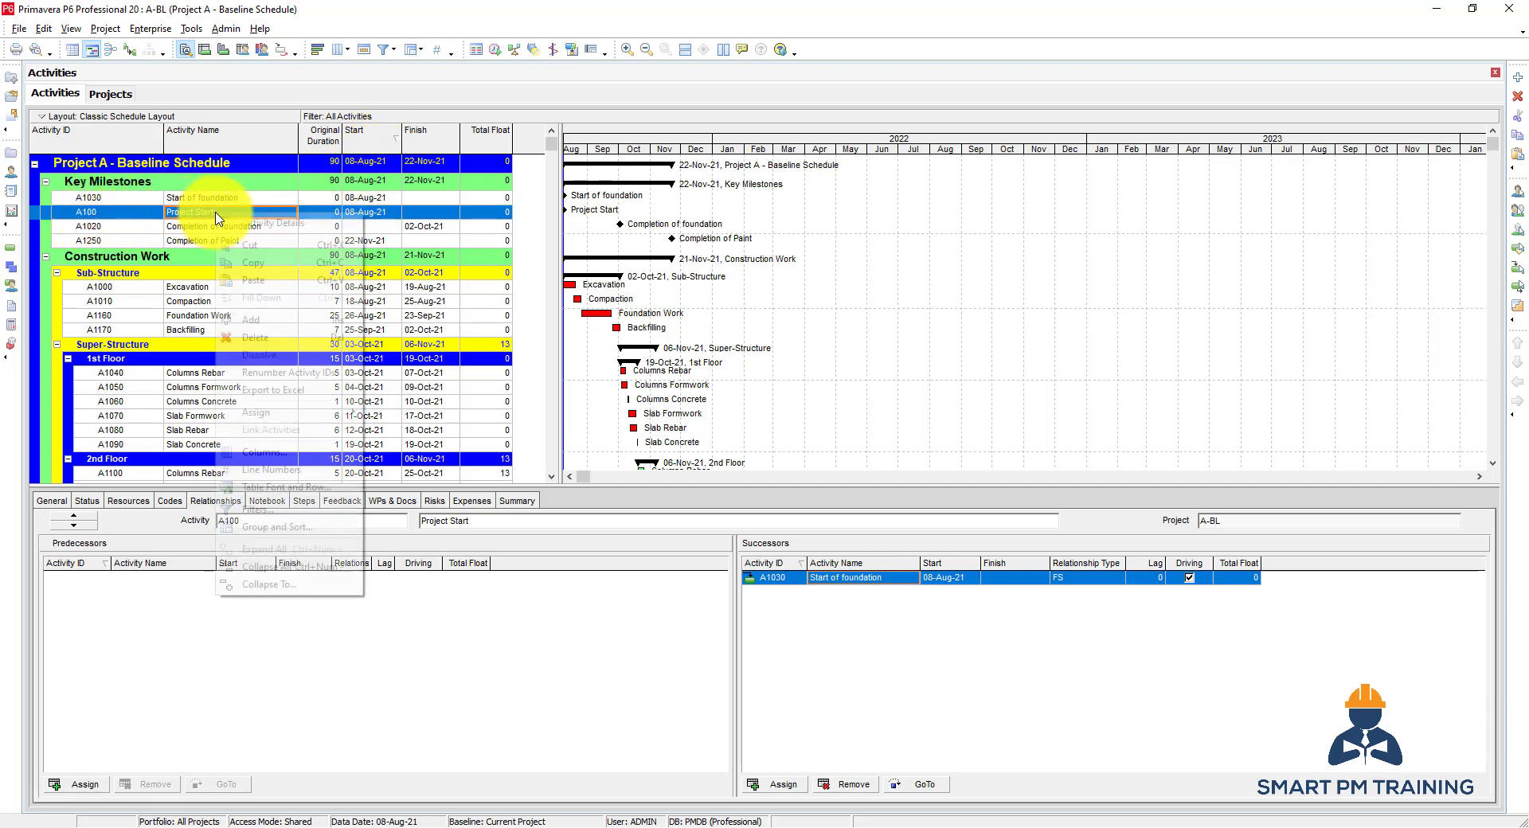
click(295, 529)
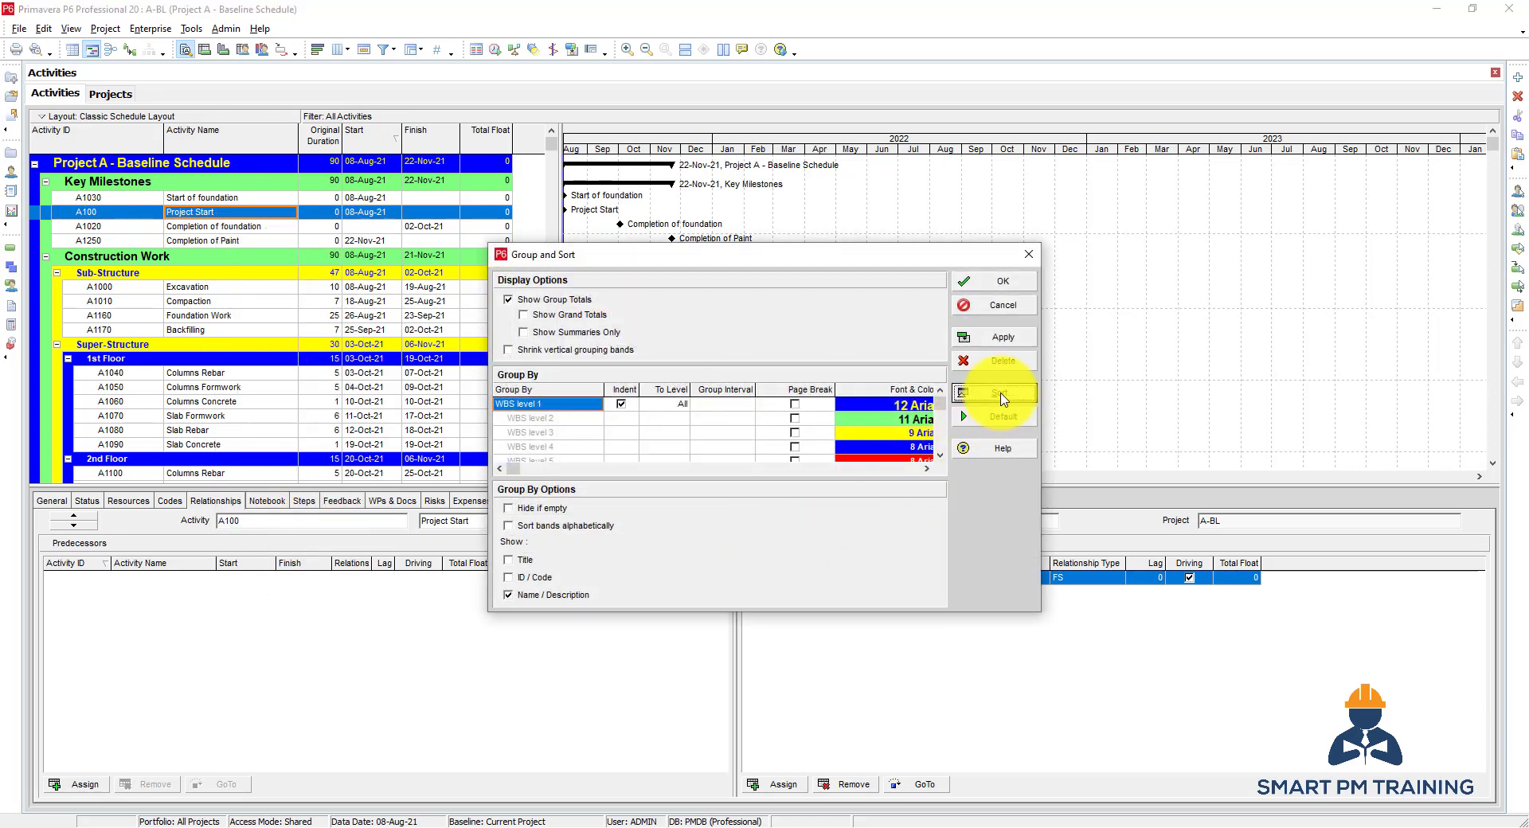
click(1001, 393)
click(717, 420)
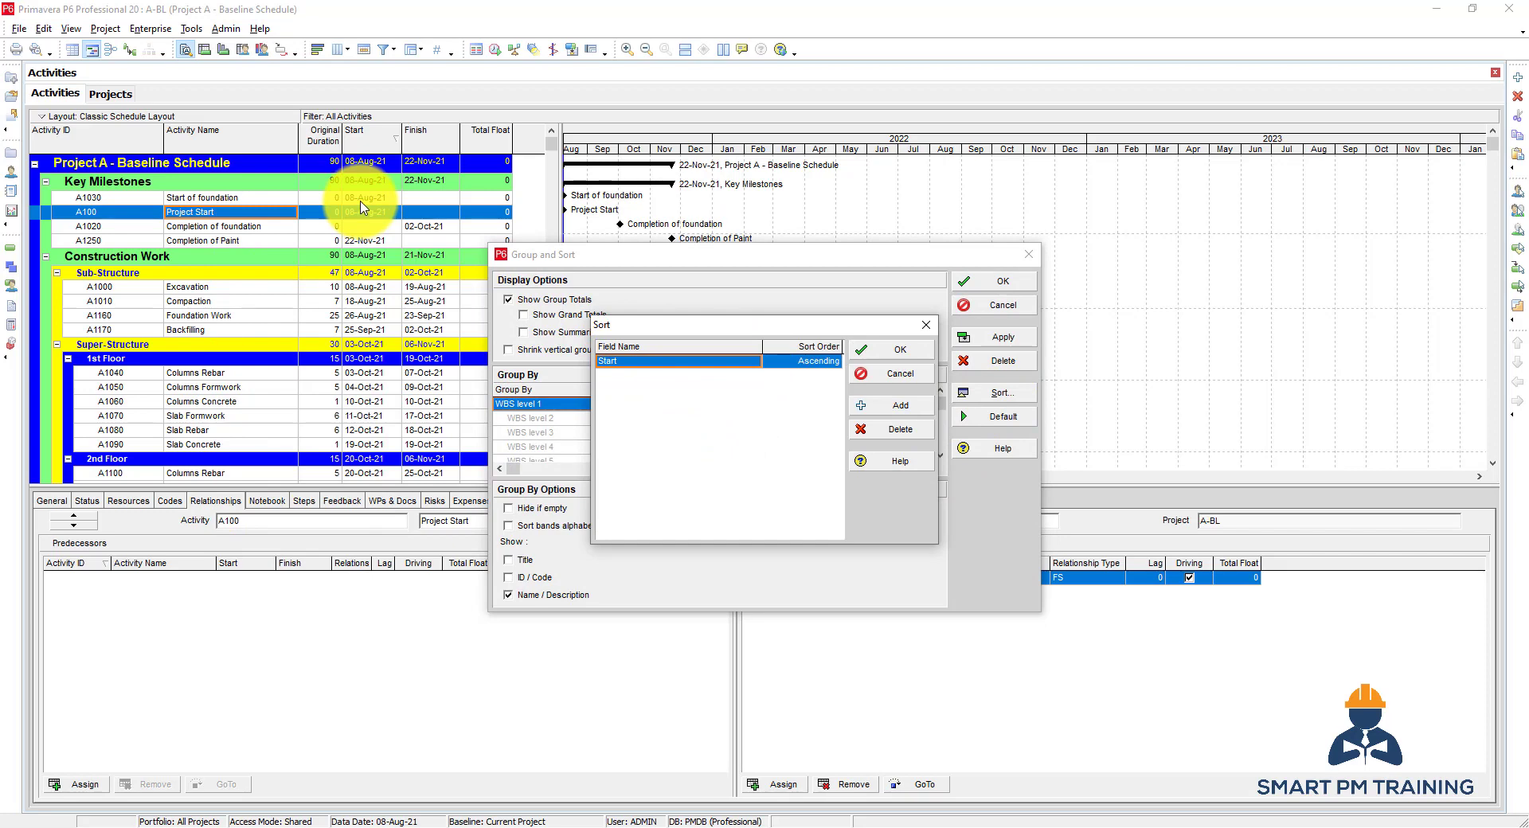
click(898, 406)
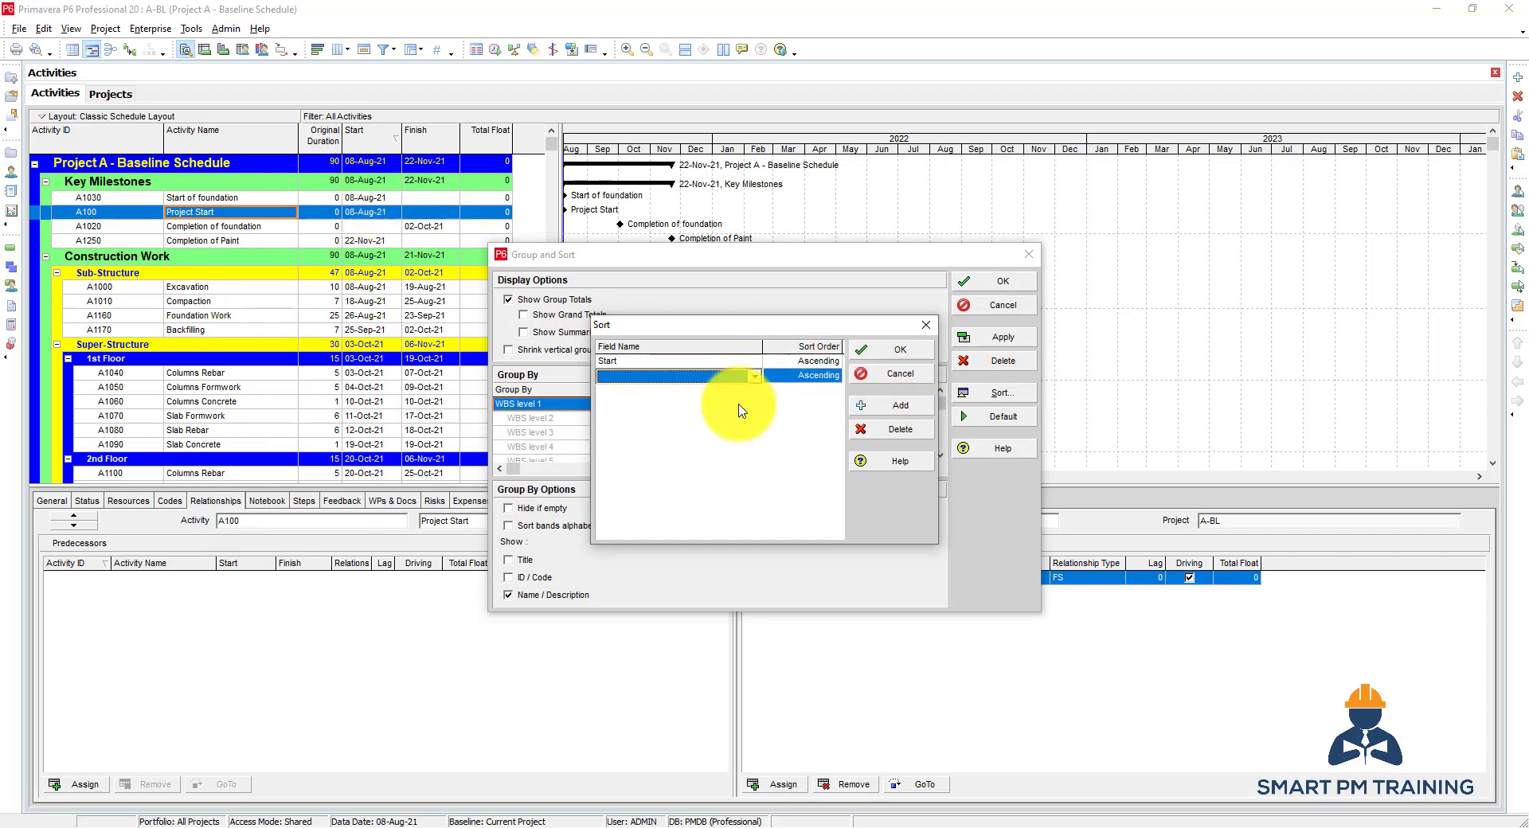
click(683, 380)
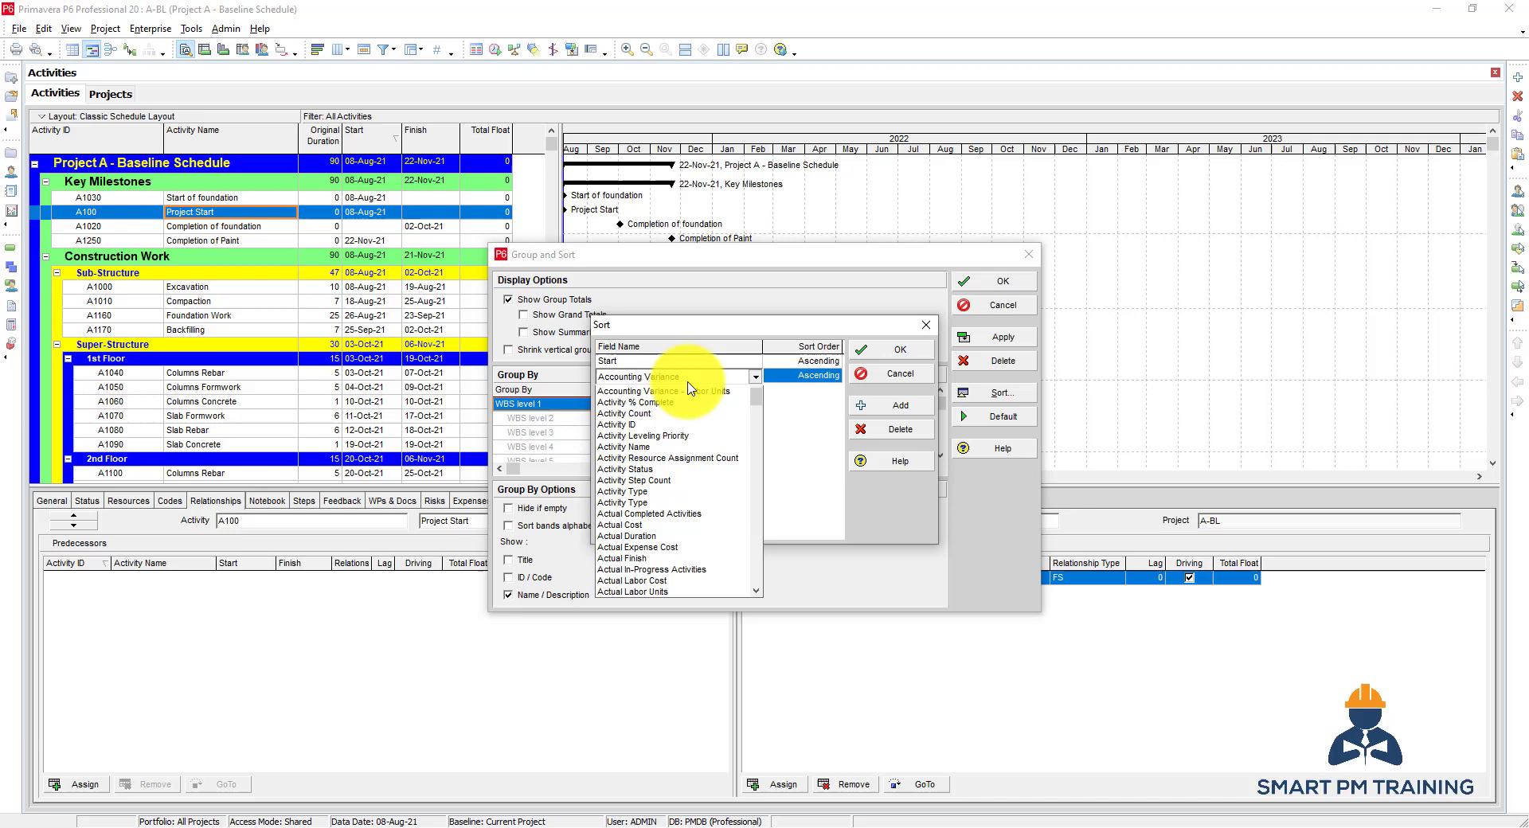
click(666, 427)
click(897, 351)
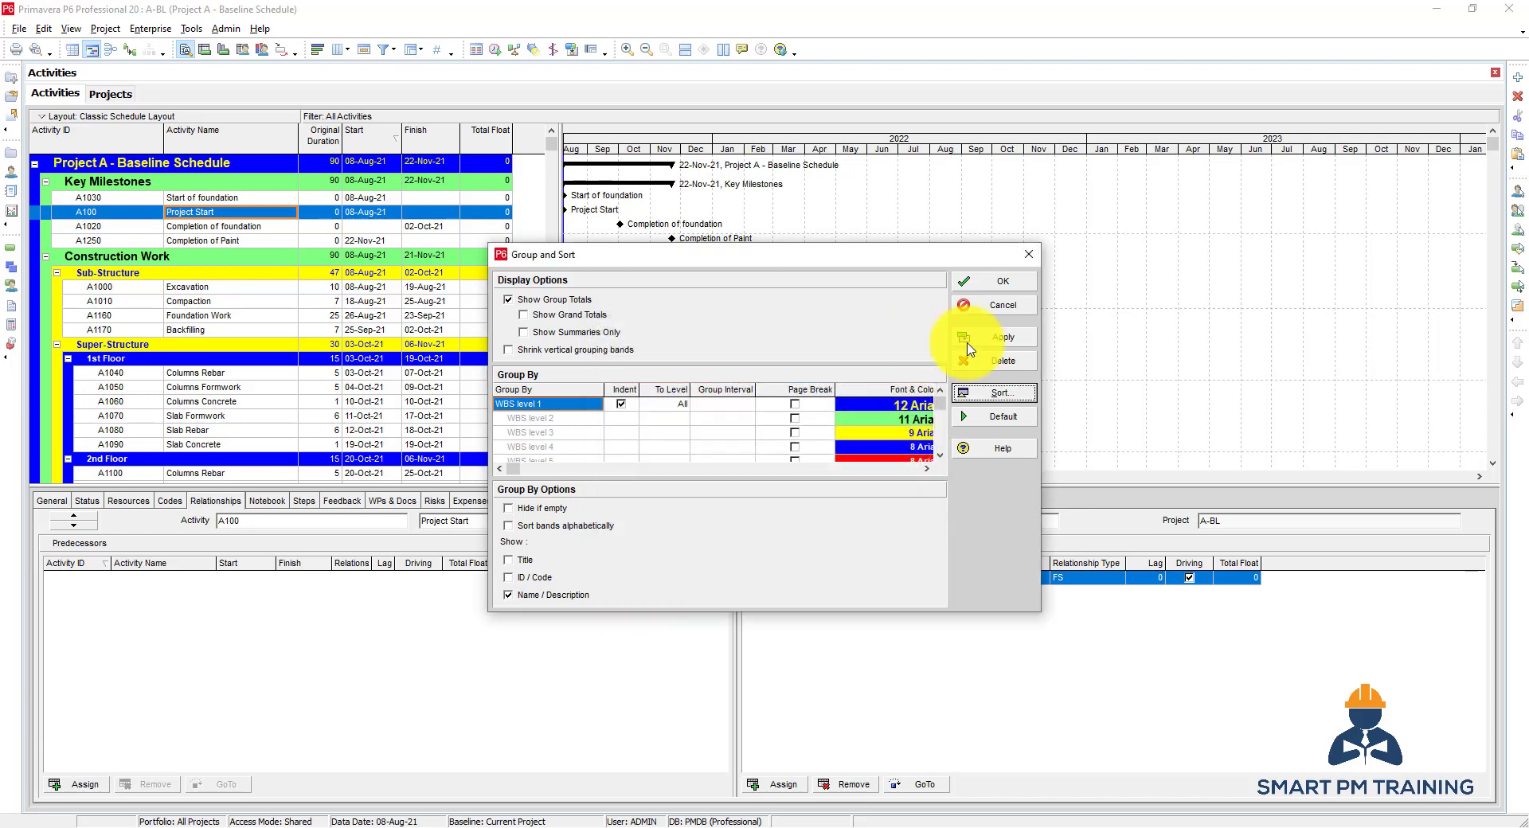
click(993, 283)
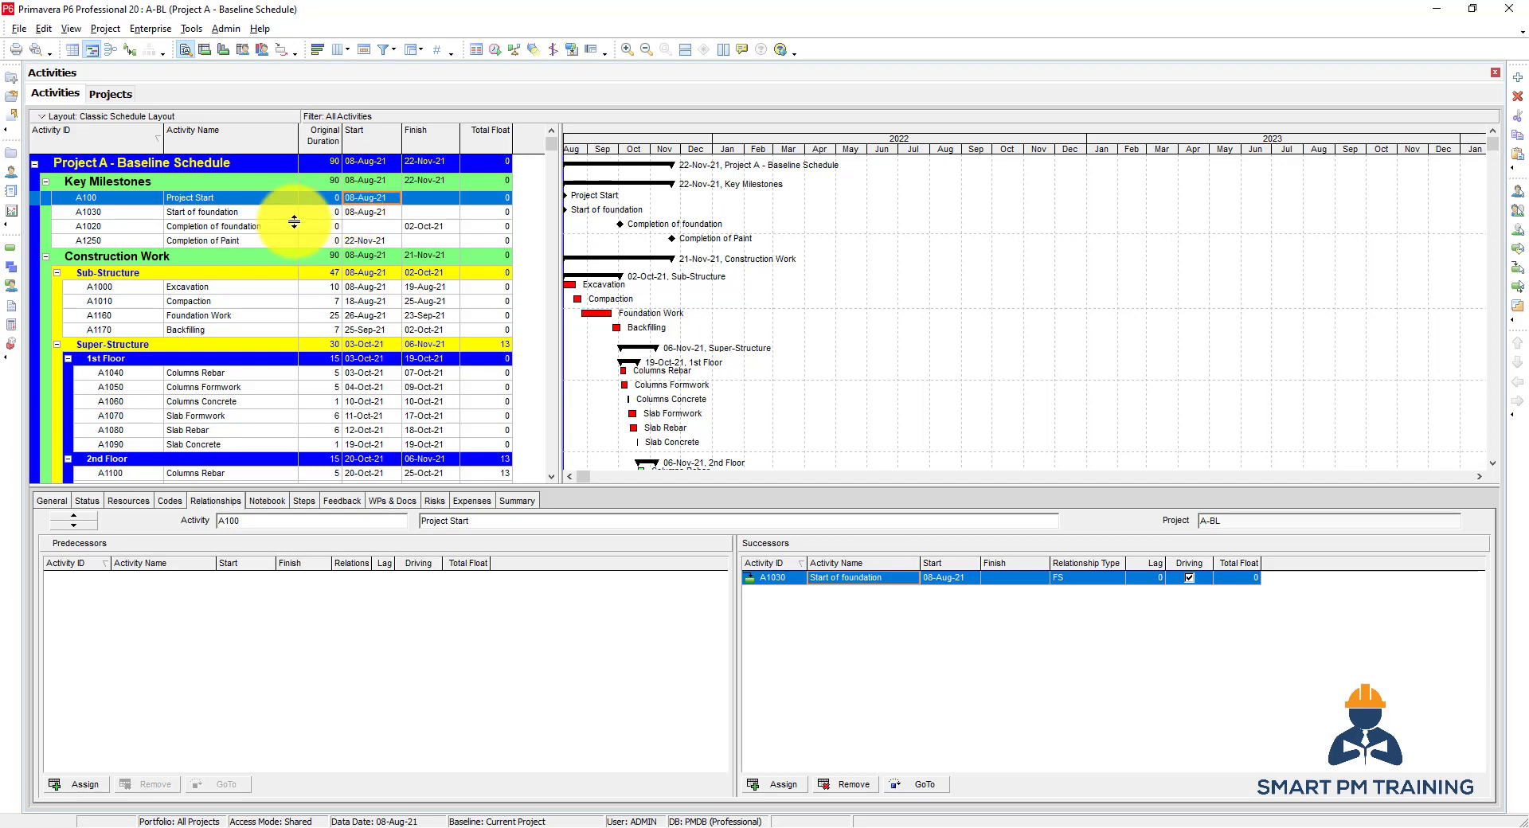
Copy and paste the baseline project A-BL in the Projects window
click(89, 198)
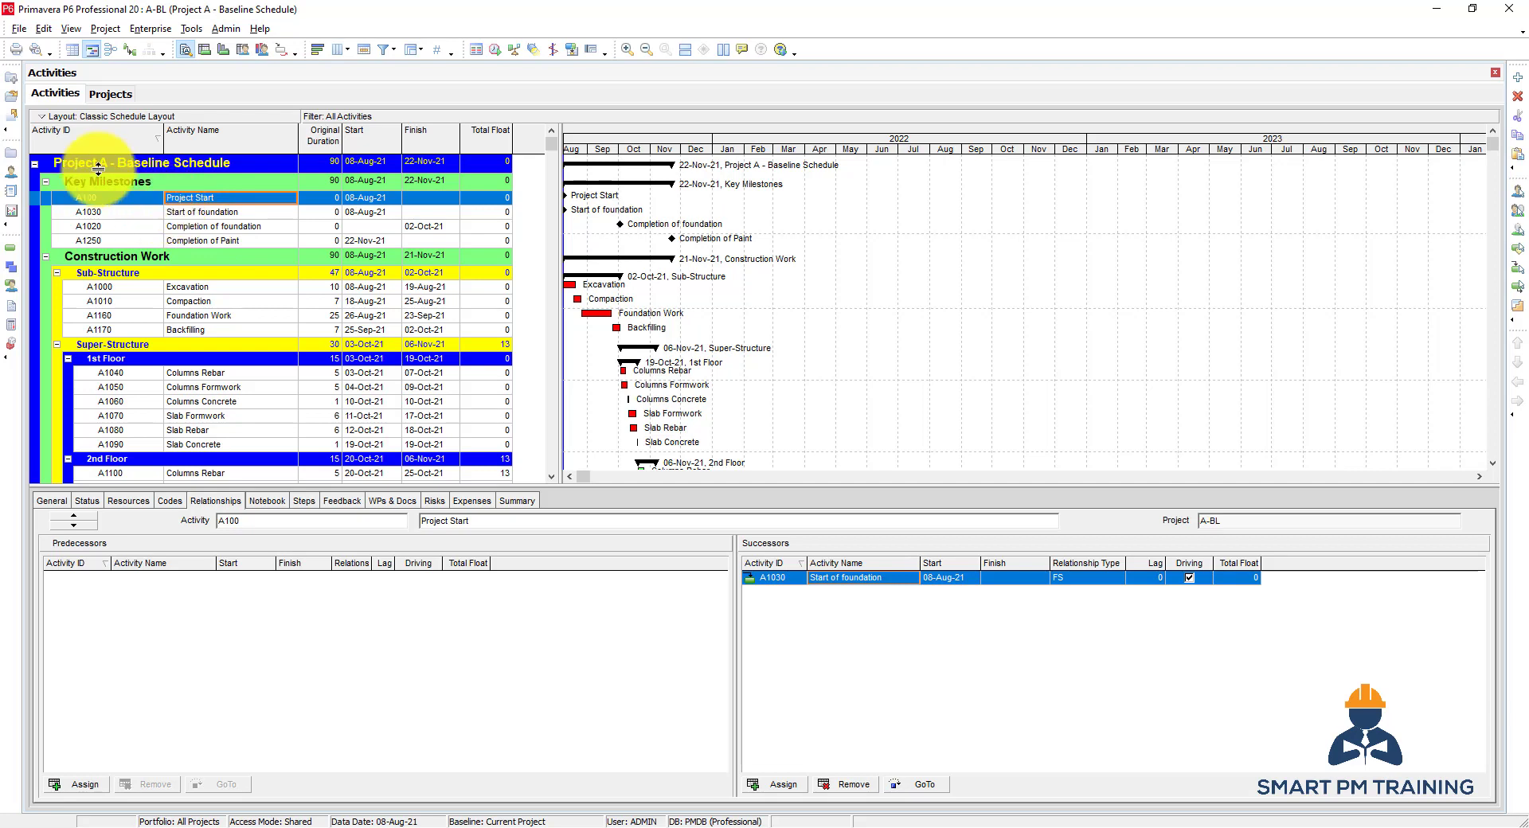
click(12, 152)
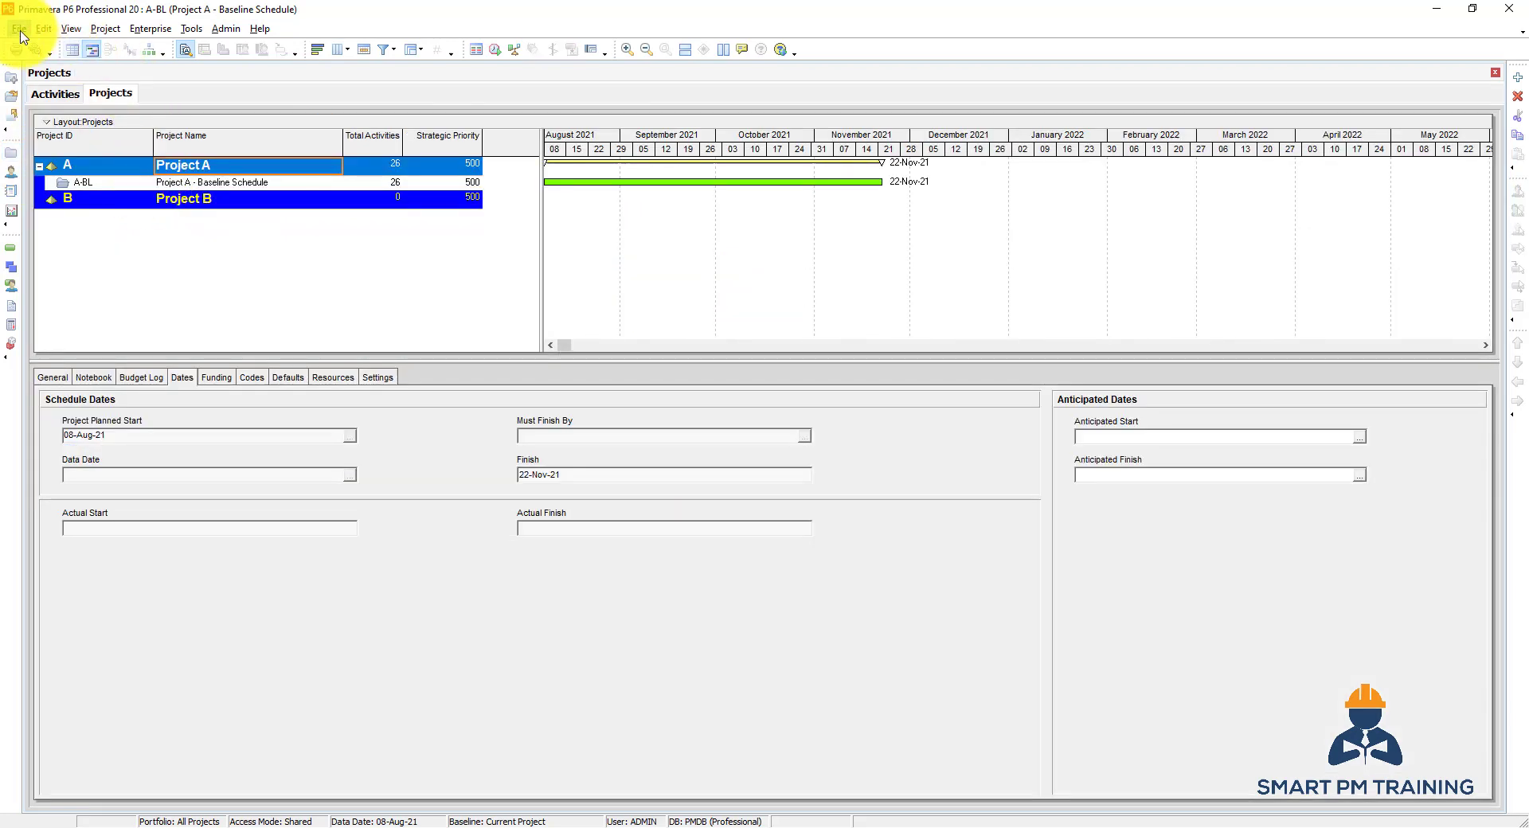
click(17, 30)
key(ctrl+v)
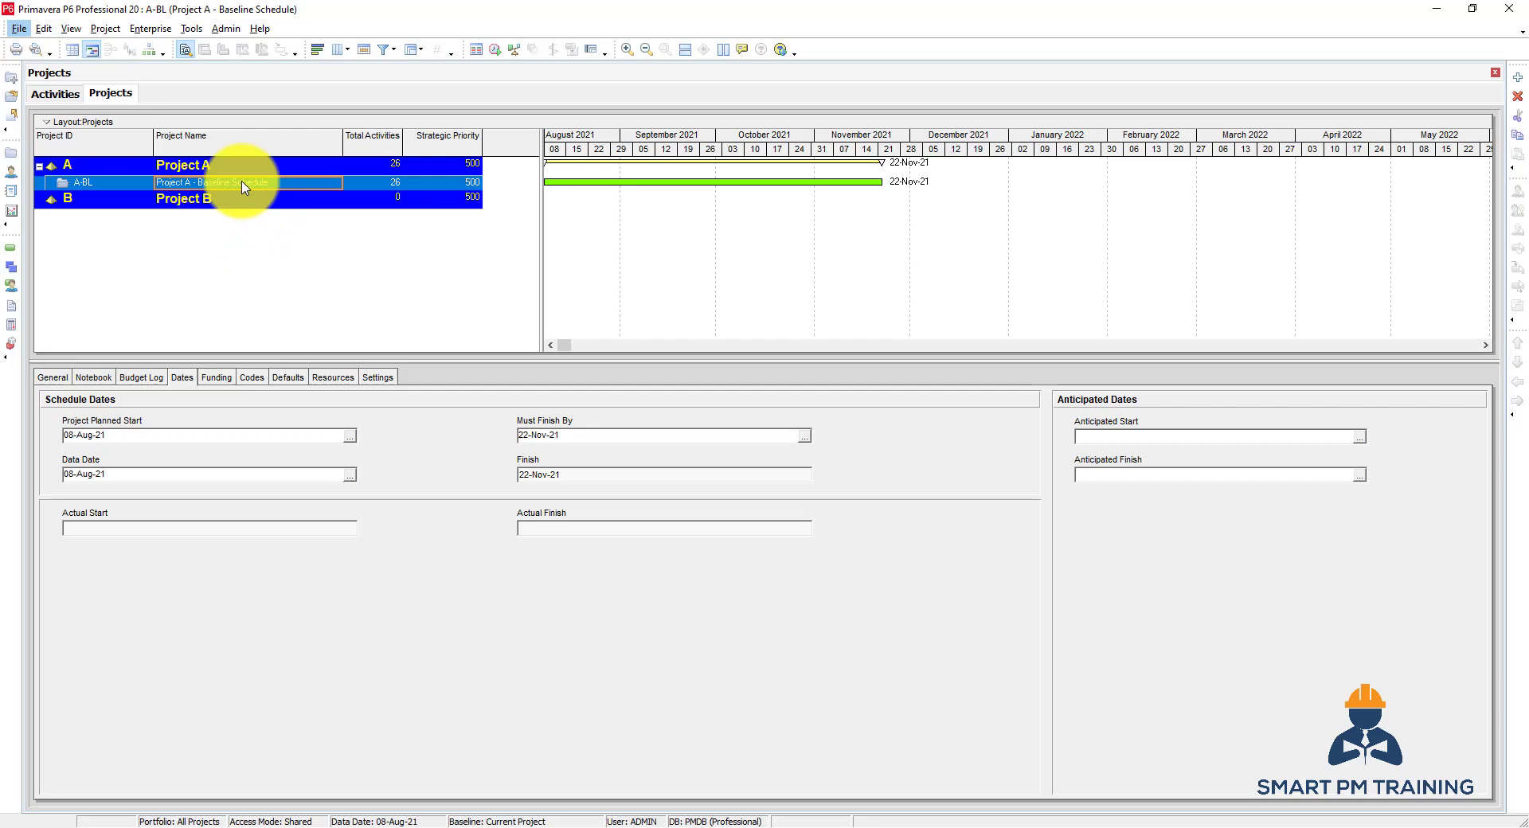
Give the copy ID A-UP and name 'Project A - Schedule Update (15-Aug-21)'
click(111, 198)
text(A-UP)
click(250, 199)
text(Project A - Schedule Update (15-Aug-21)
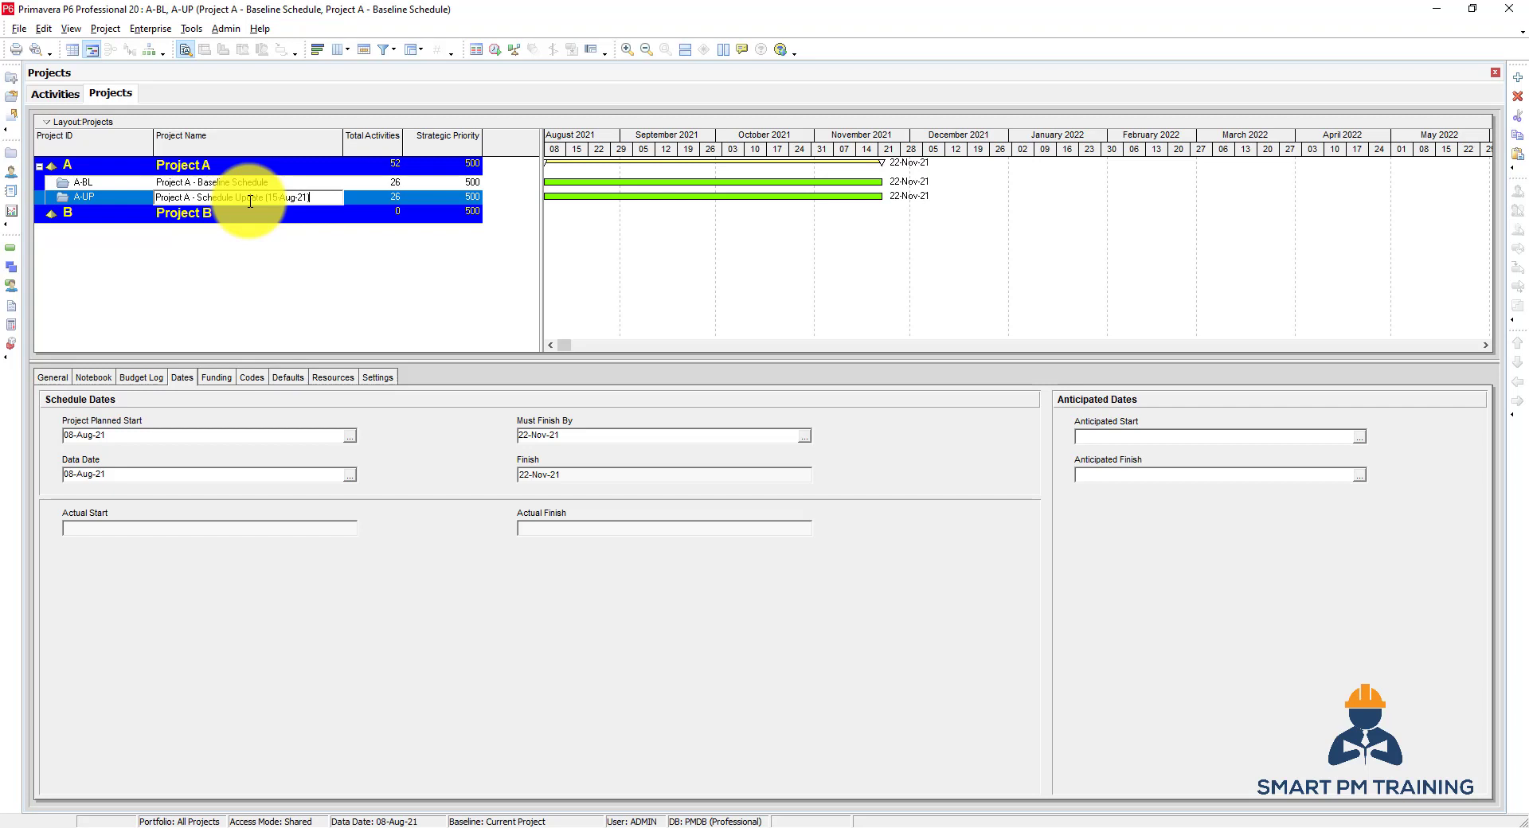
click(258, 254)
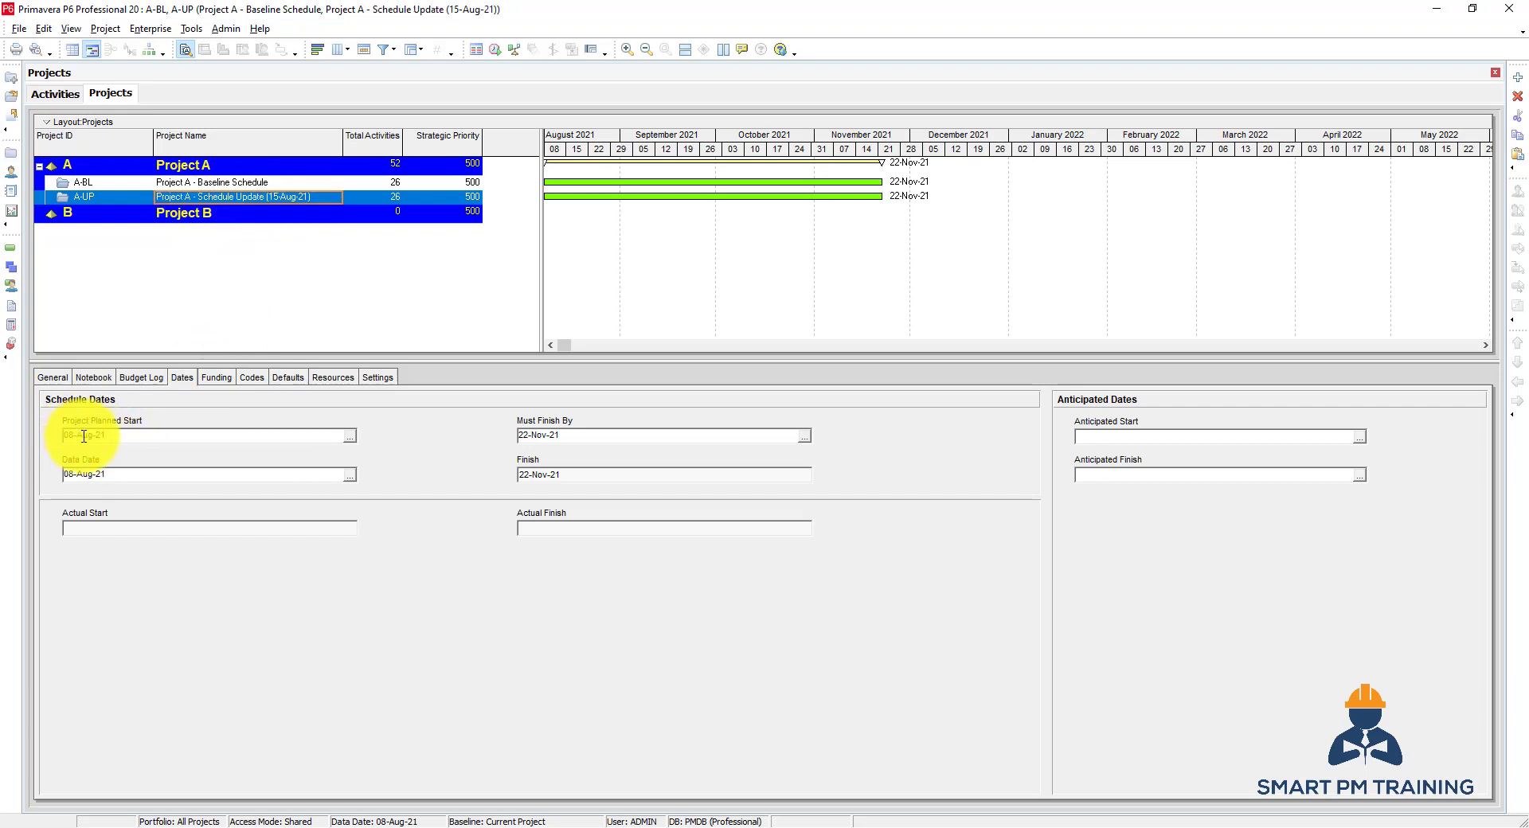
Open the A-UP project
right_click(296, 204)
click(319, 211)
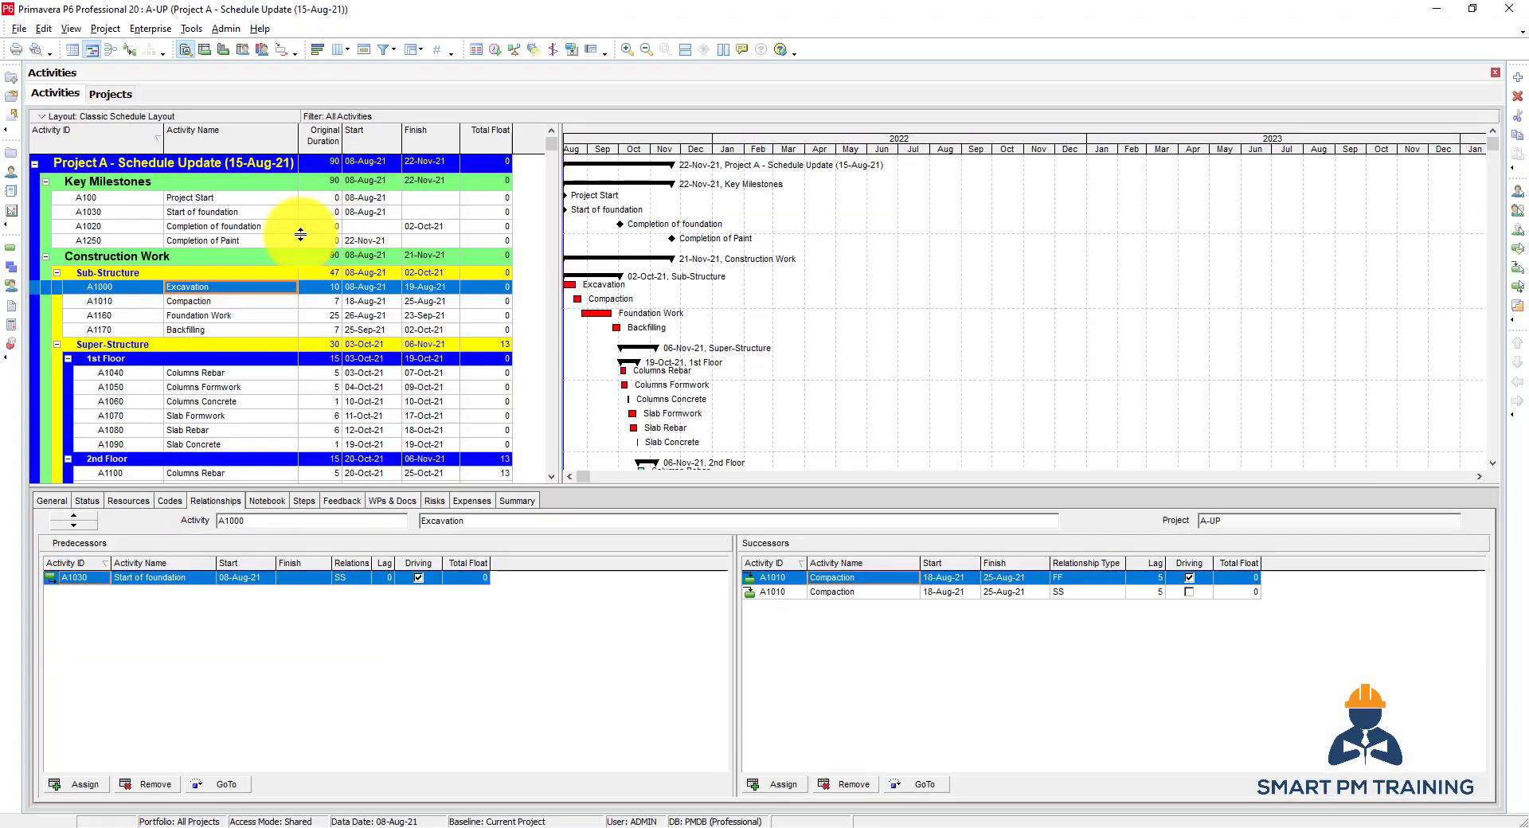
click(239, 226)
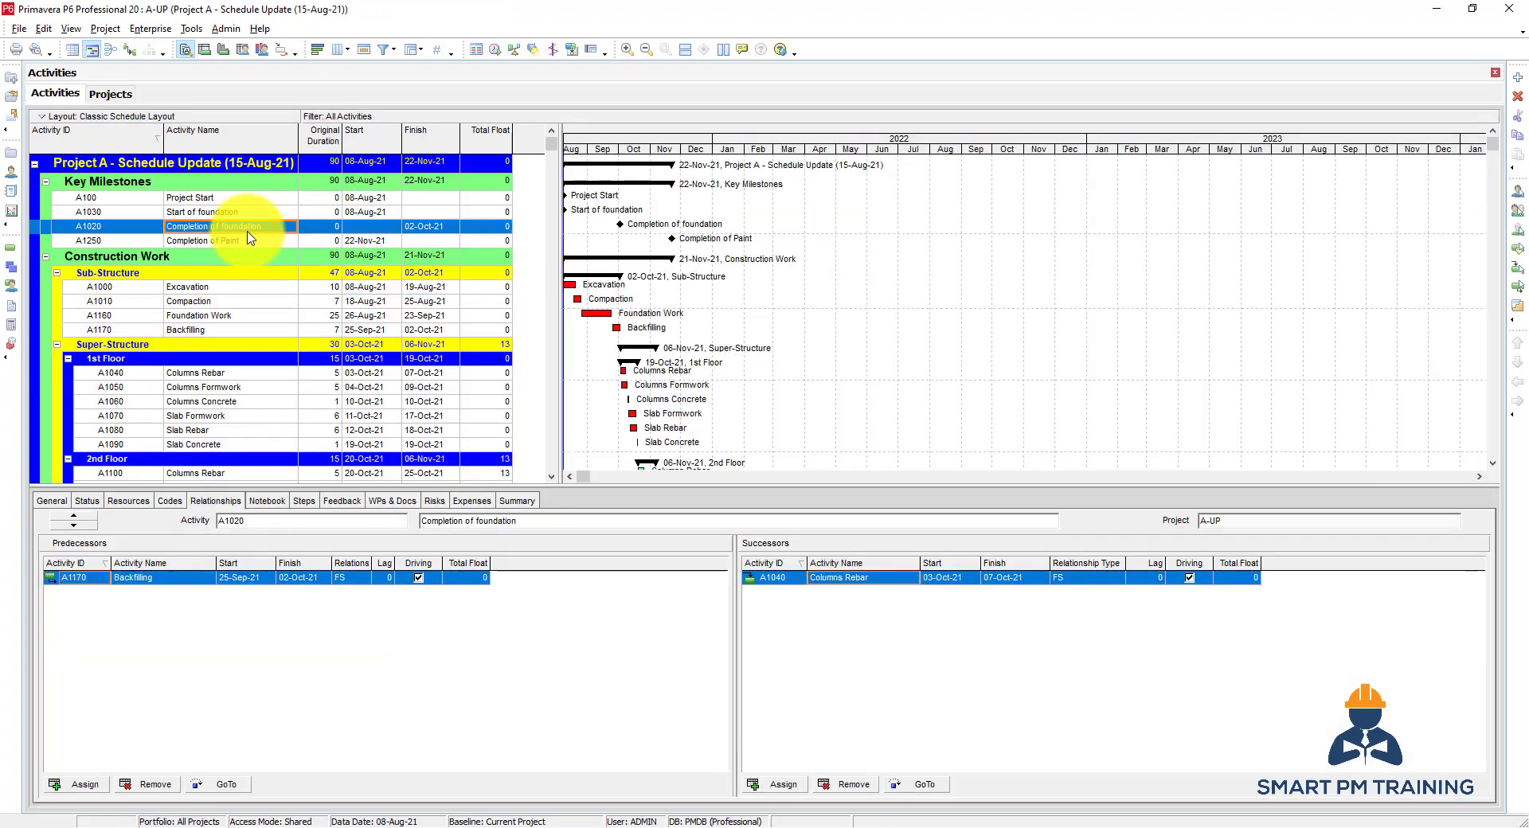
Add a baseline to A-UP by converting the A-BL project in Maintain Baselines
click(106, 29)
click(131, 75)
click(1002, 338)
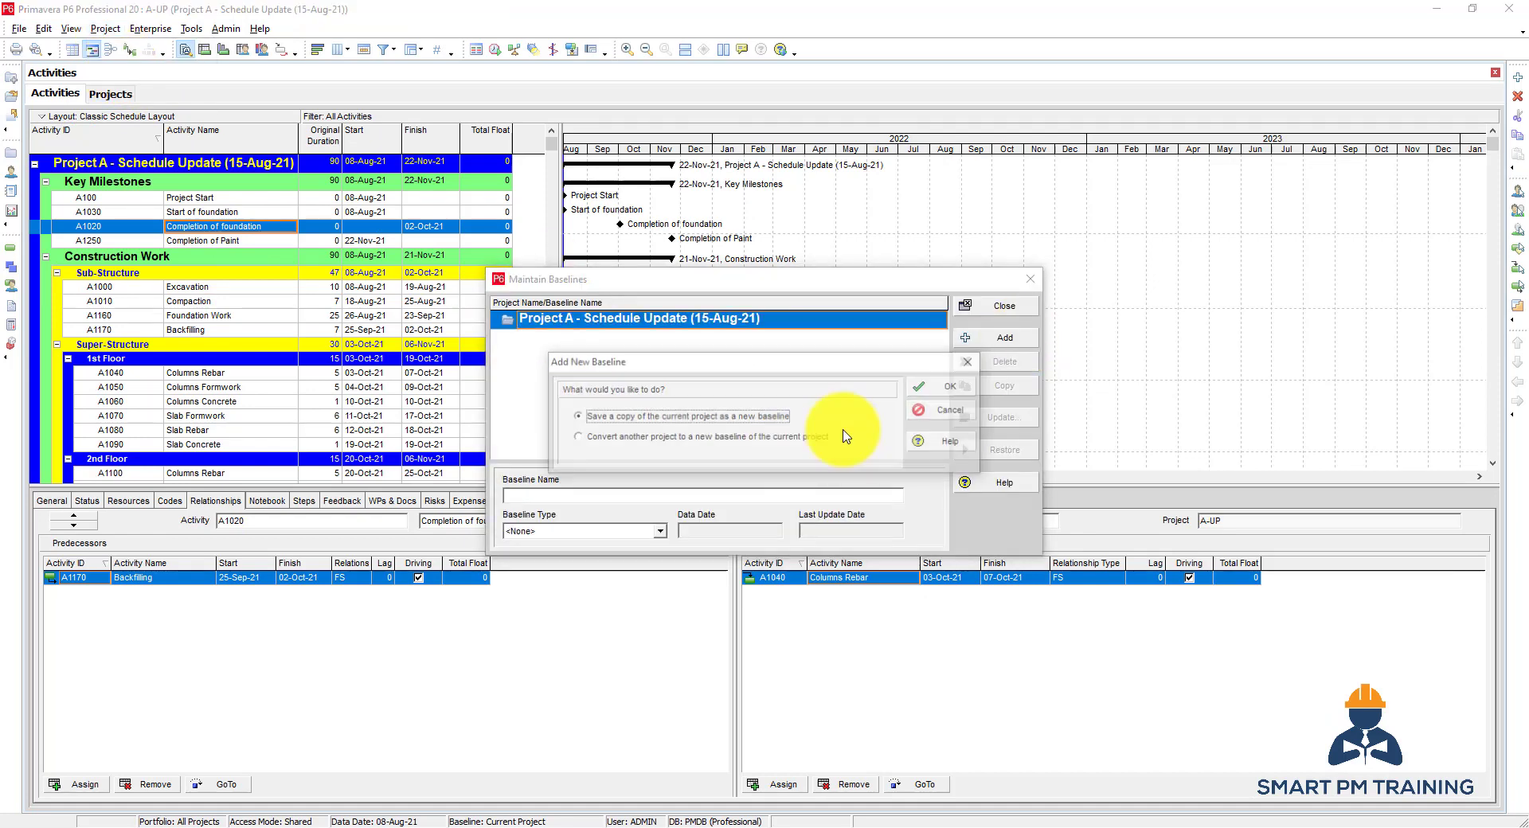
click(843, 436)
click(944, 387)
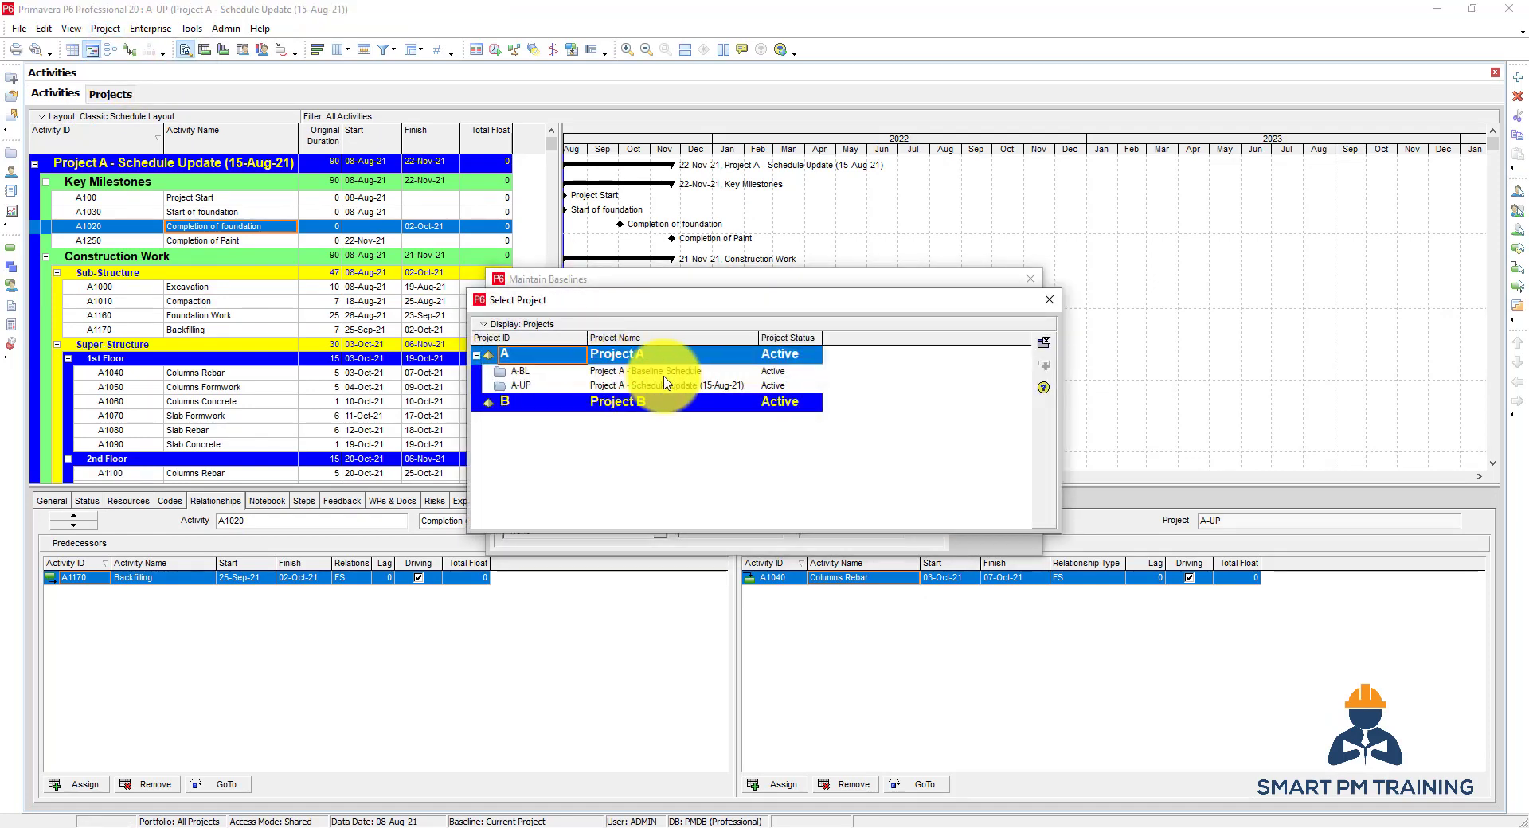
click(665, 377)
click(1044, 342)
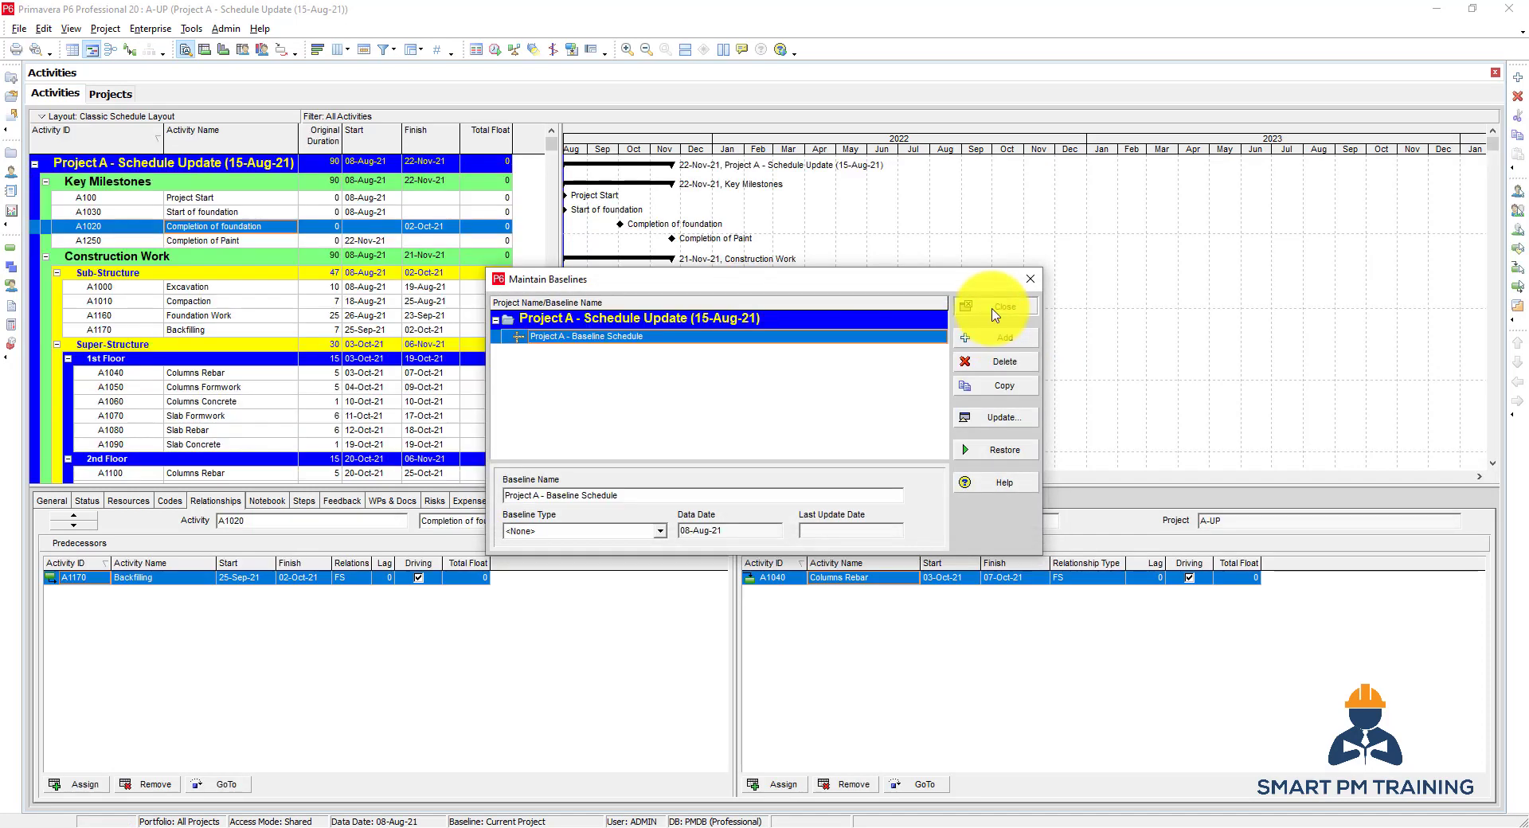
click(996, 305)
Assign Project A - Baseline Schedule as the project and primary baseline
click(106, 27)
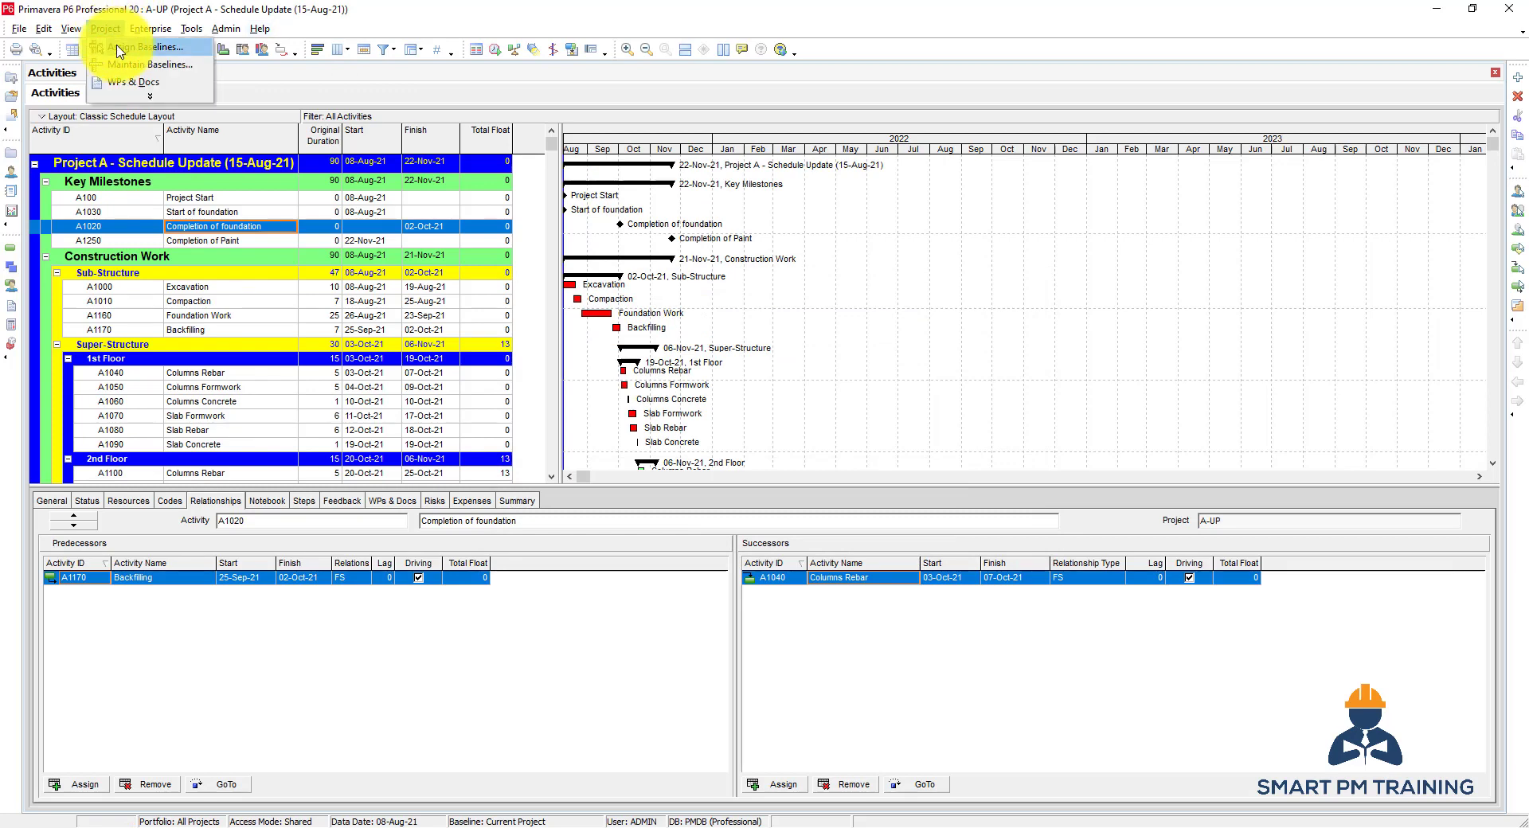
click(118, 47)
click(685, 372)
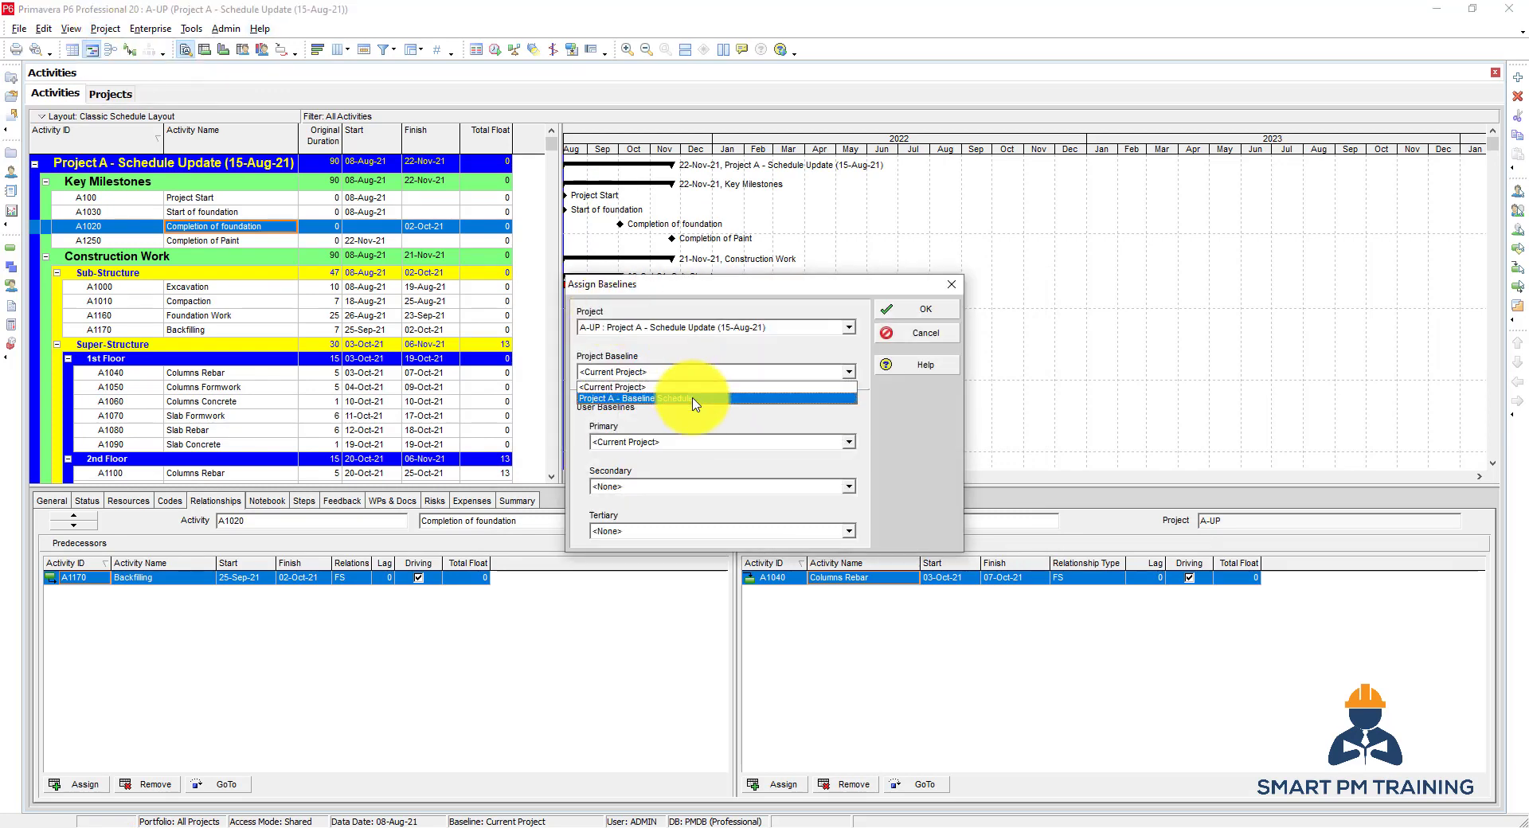
click(693, 403)
click(693, 443)
click(693, 474)
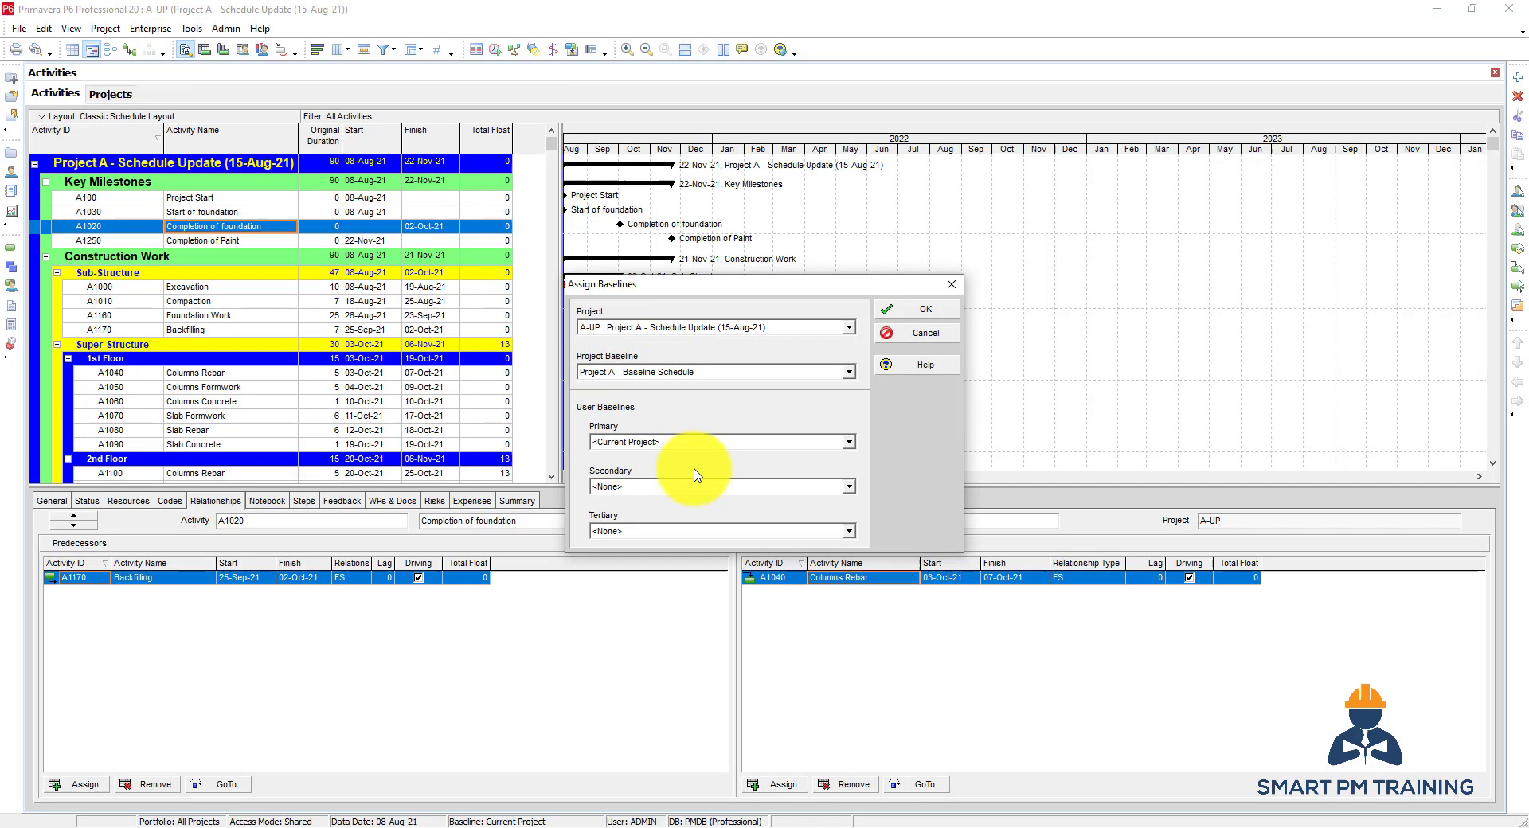
click(901, 309)
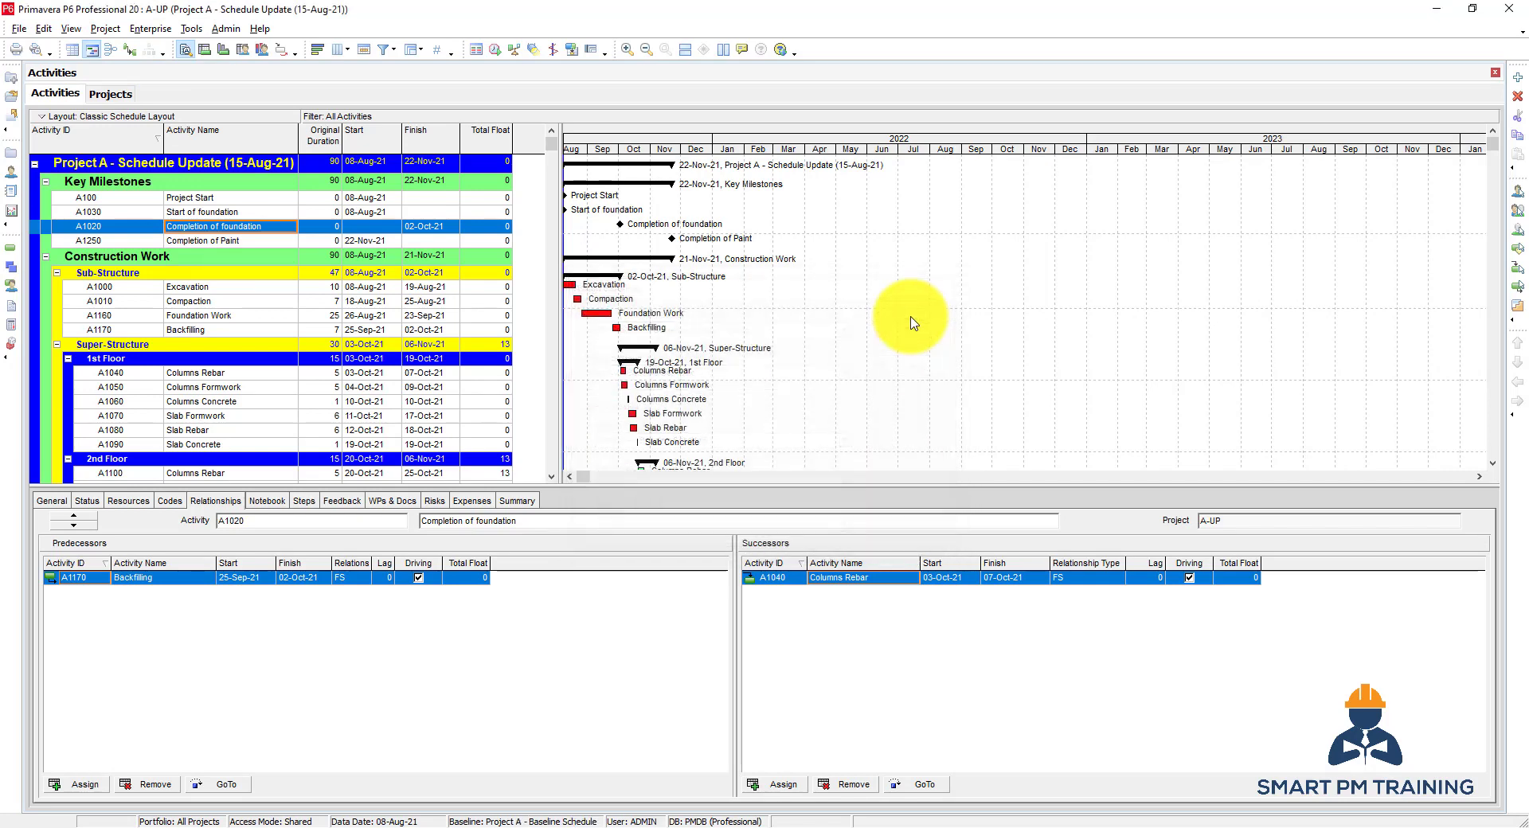
Attempt to restore the baseline in Maintain Baselines, dismissing the cannot-restore warning
click(105, 29)
click(113, 66)
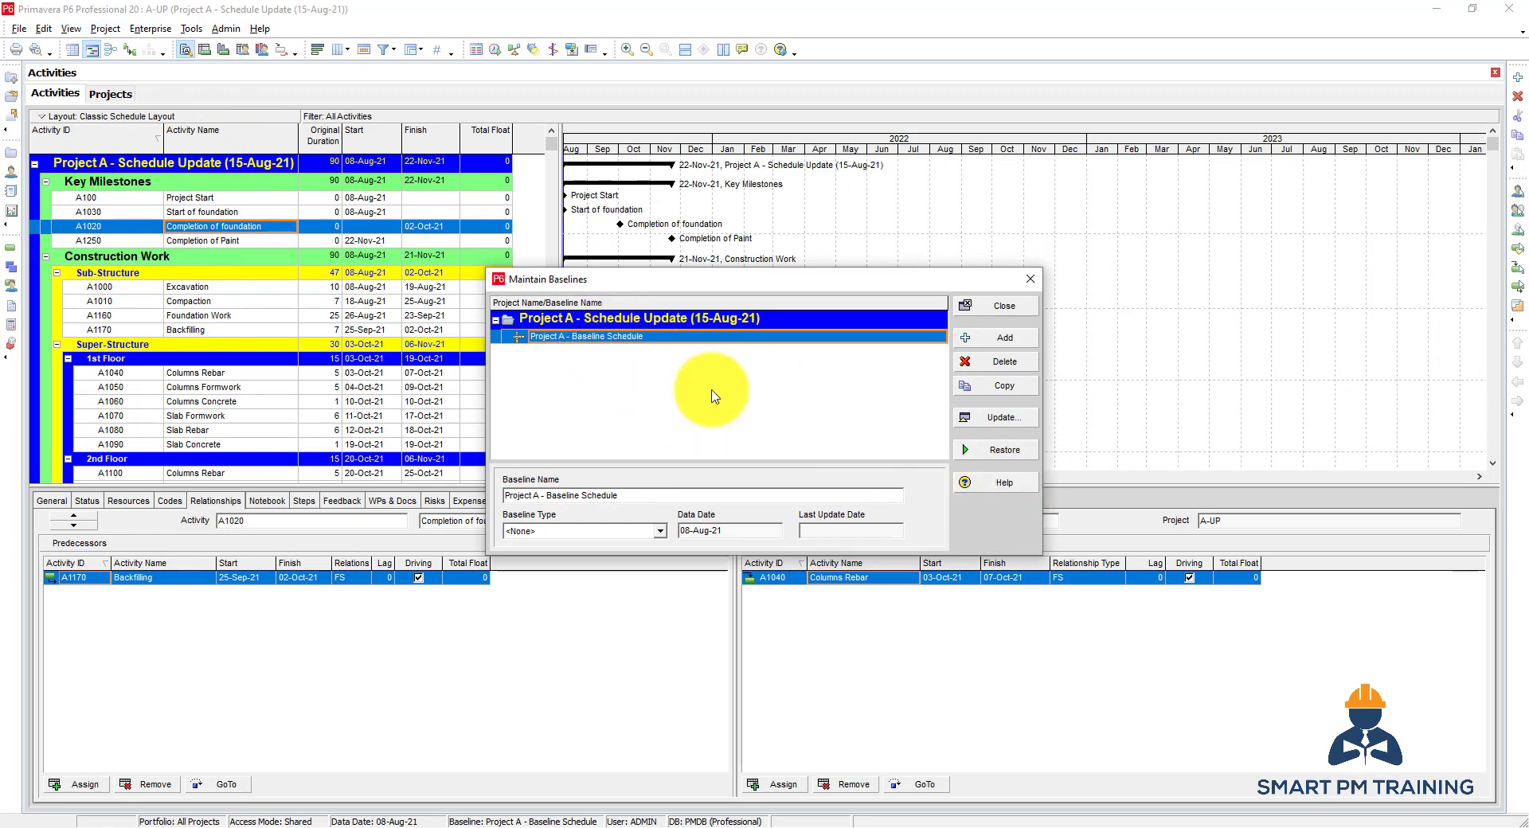
click(973, 449)
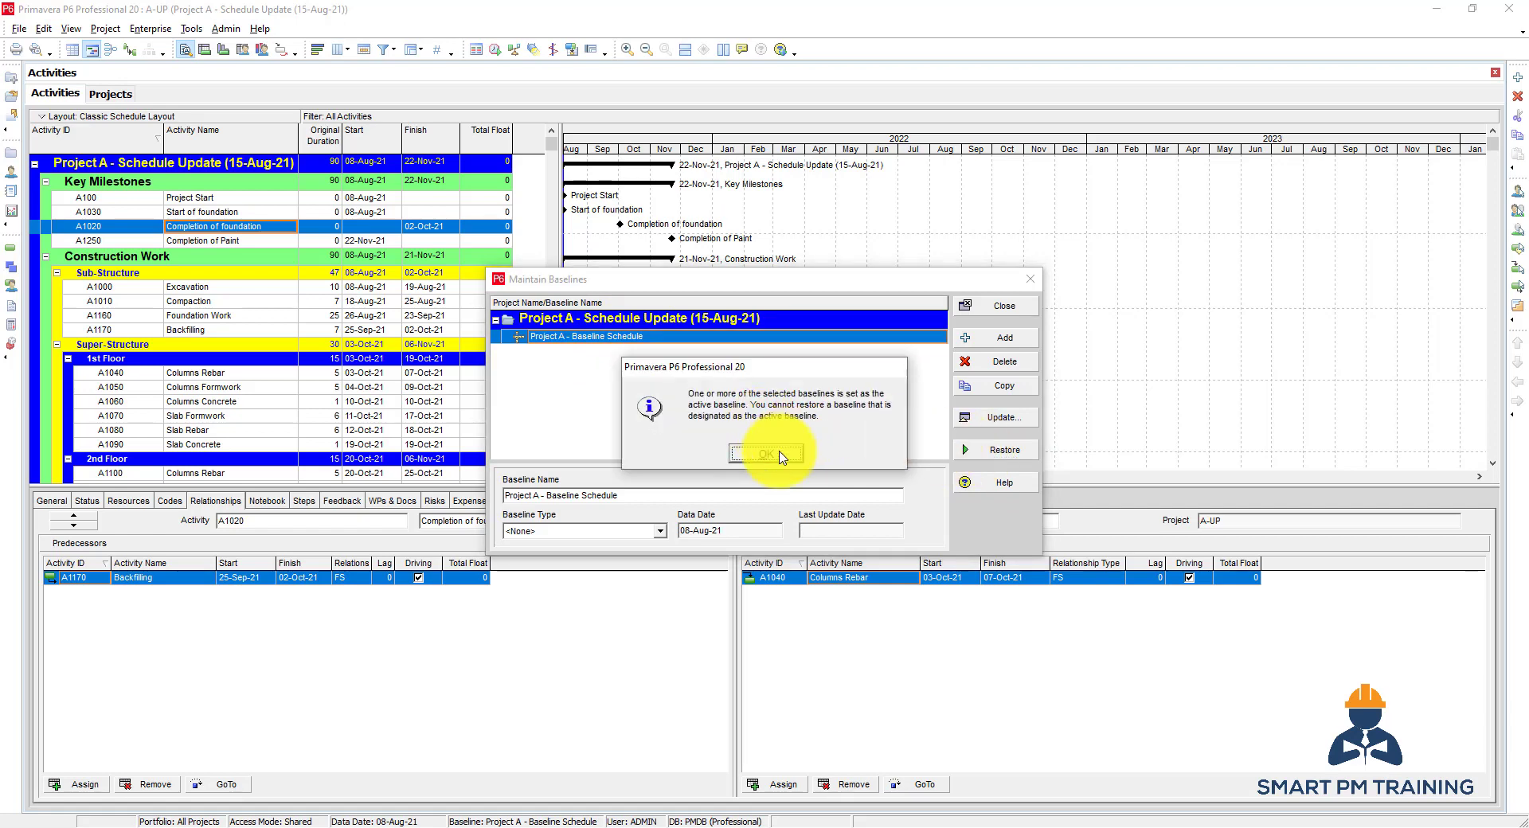
click(779, 455)
click(995, 310)
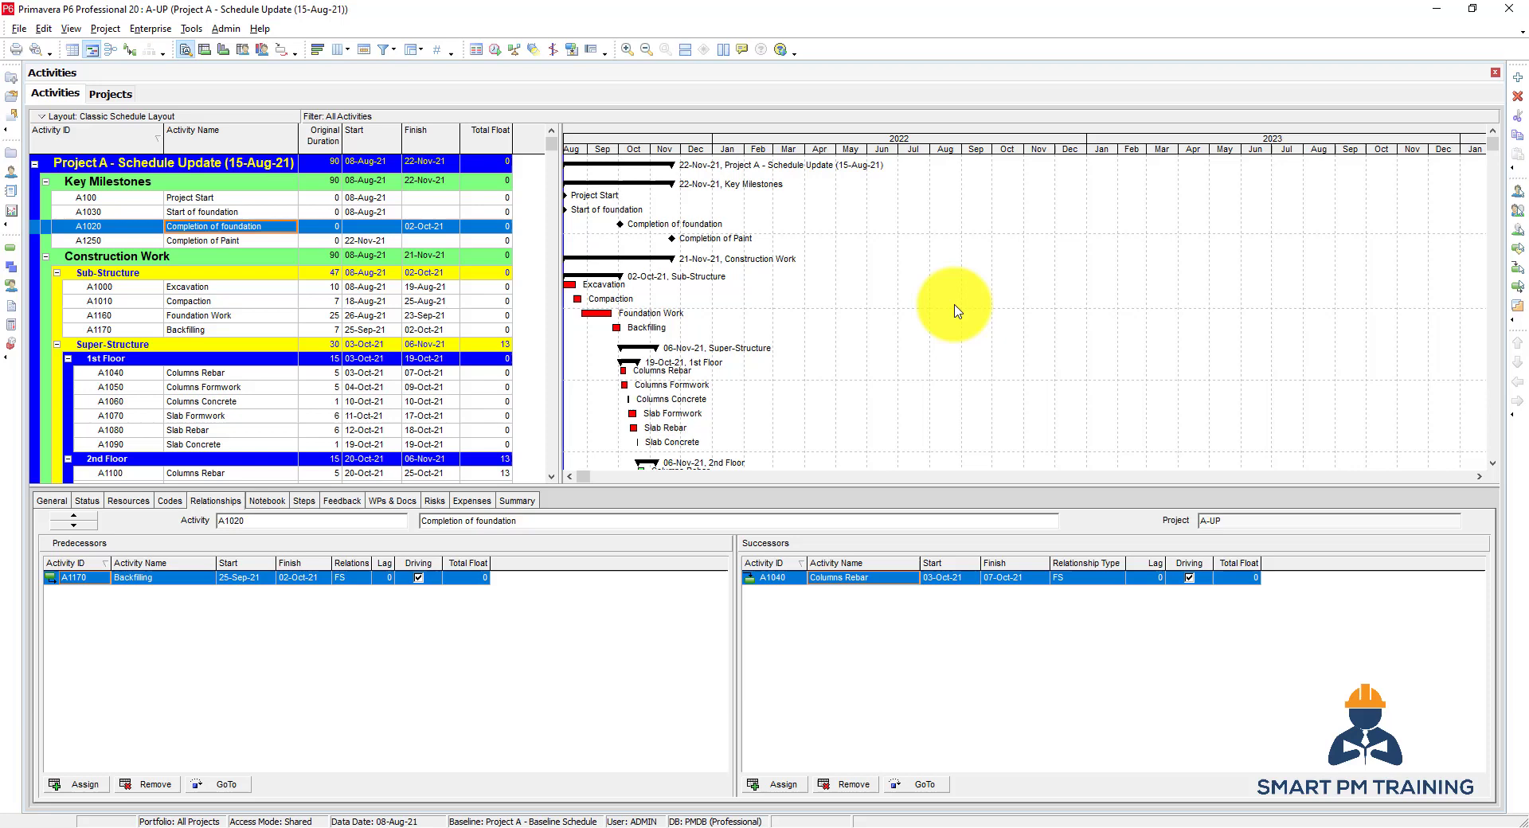
Switch the project and primary baselines to Current Project
click(105, 28)
click(700, 373)
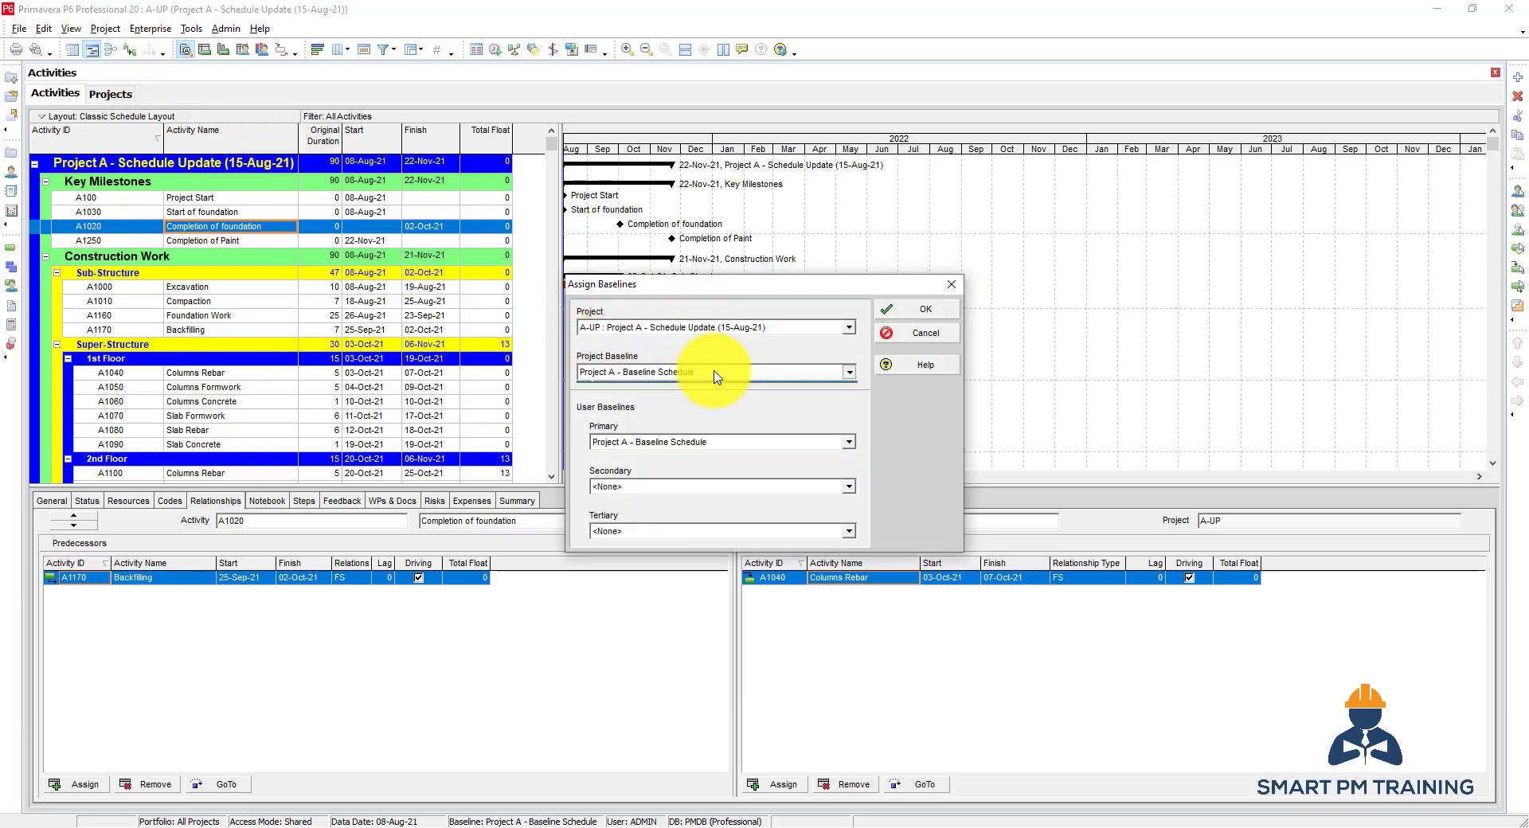
click(697, 387)
click(679, 442)
click(677, 458)
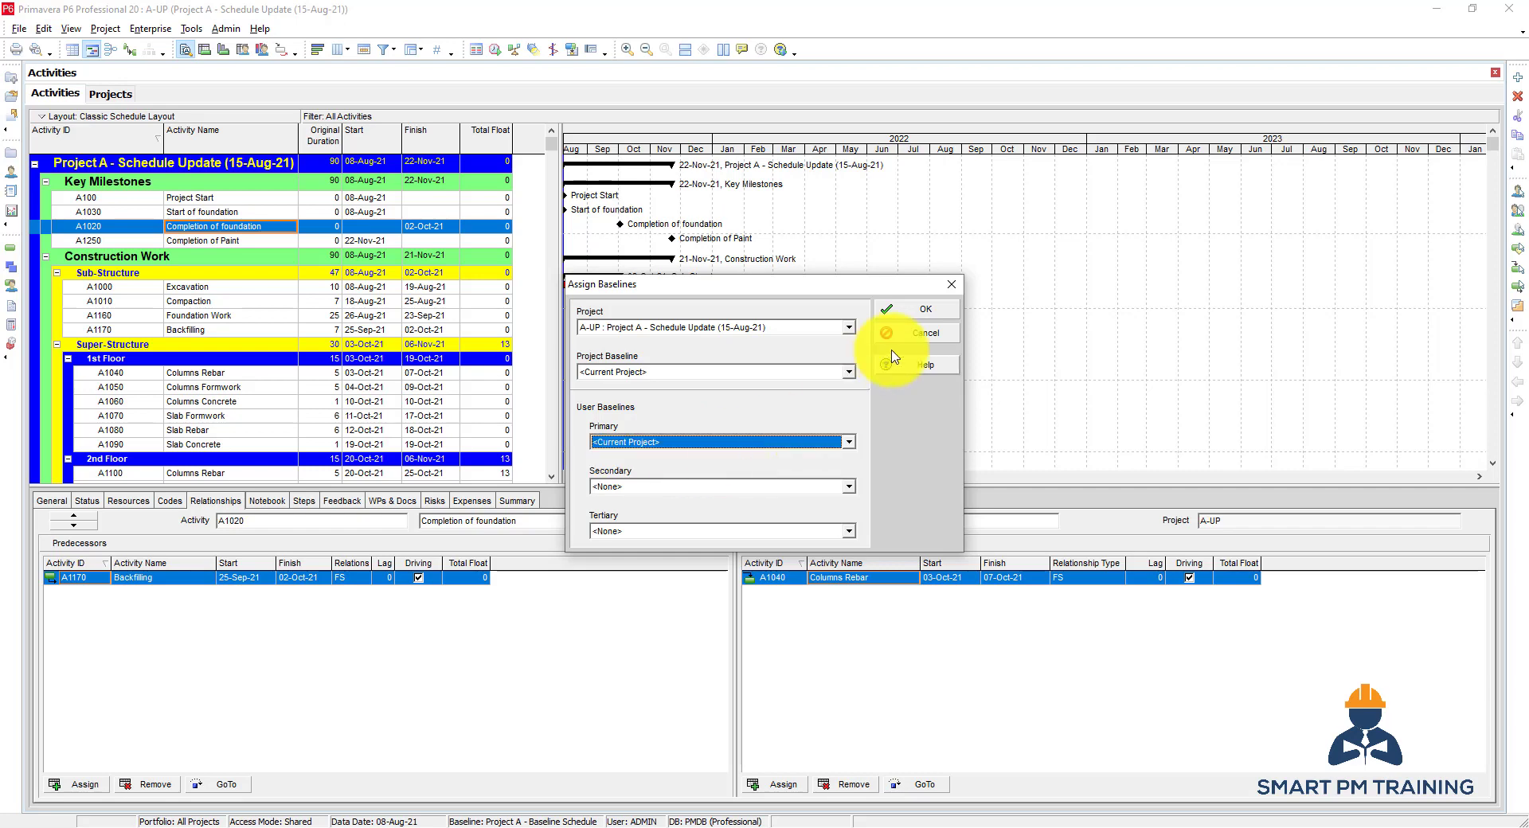
click(922, 309)
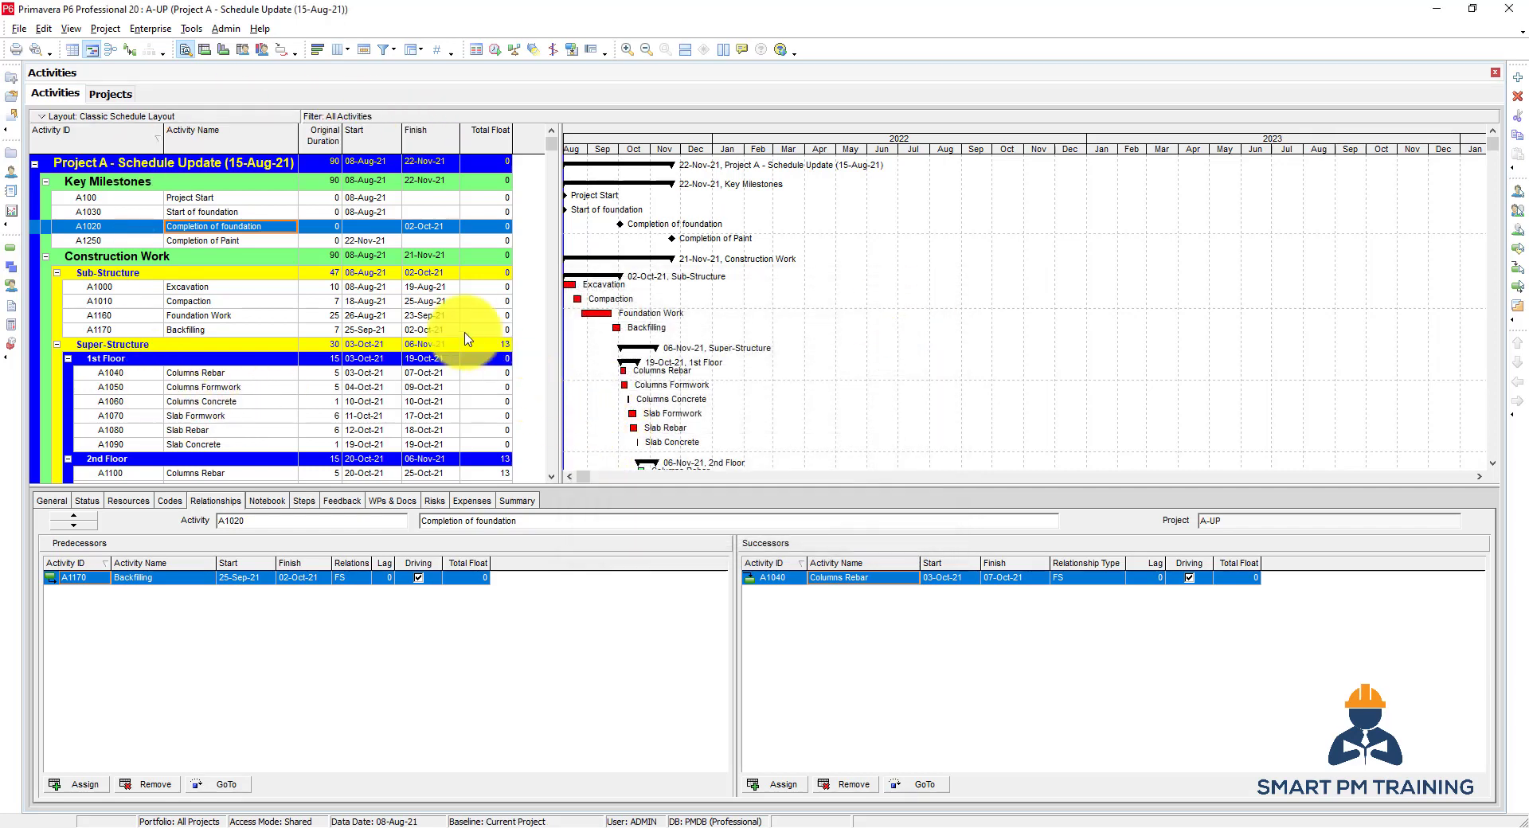
Reassign Project A - Baseline Schedule as both project and primary baseline
click(112, 30)
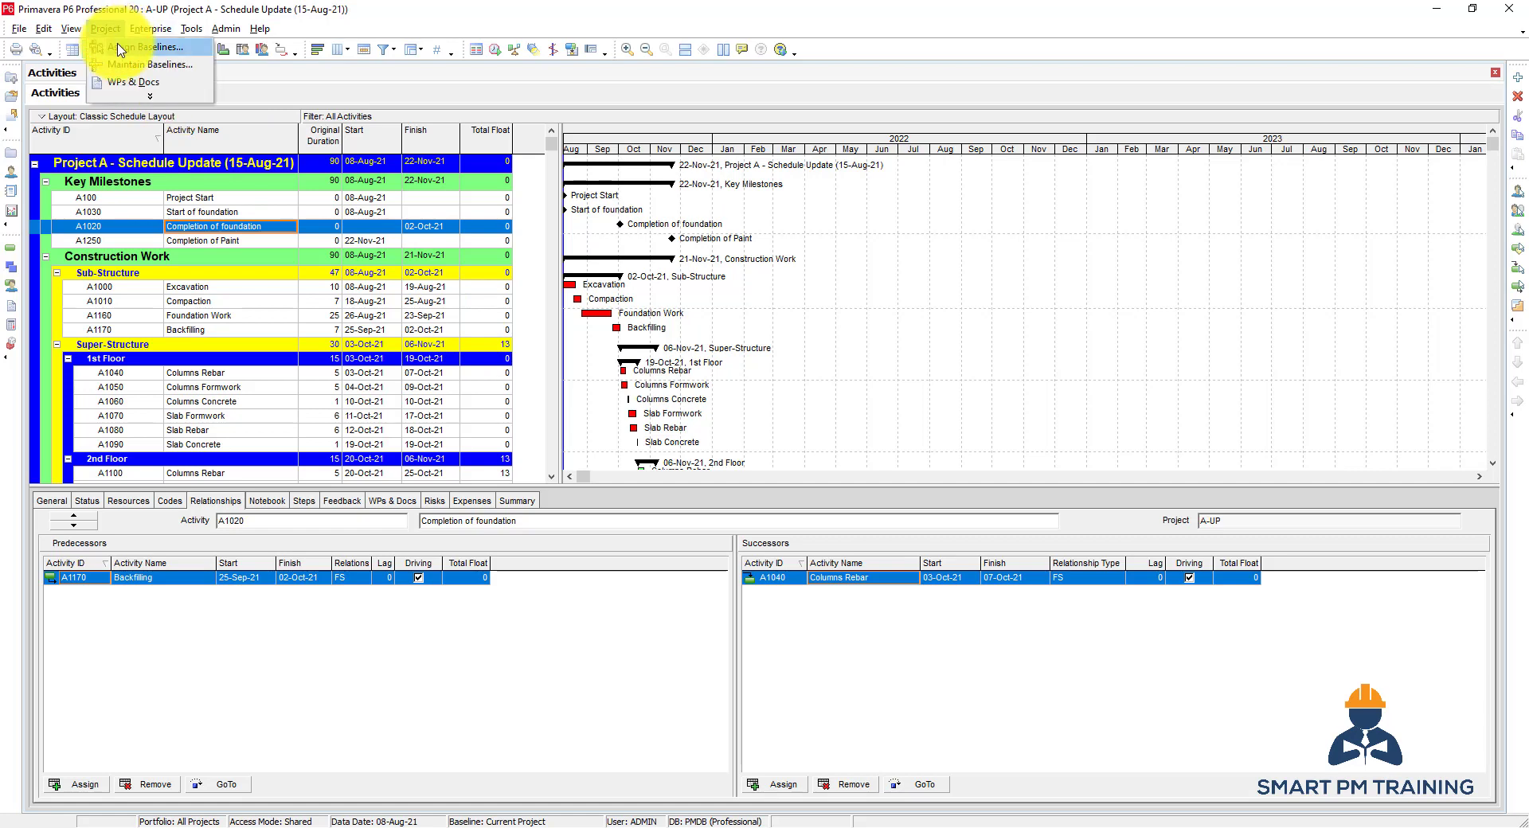
click(145, 46)
click(637, 372)
click(657, 398)
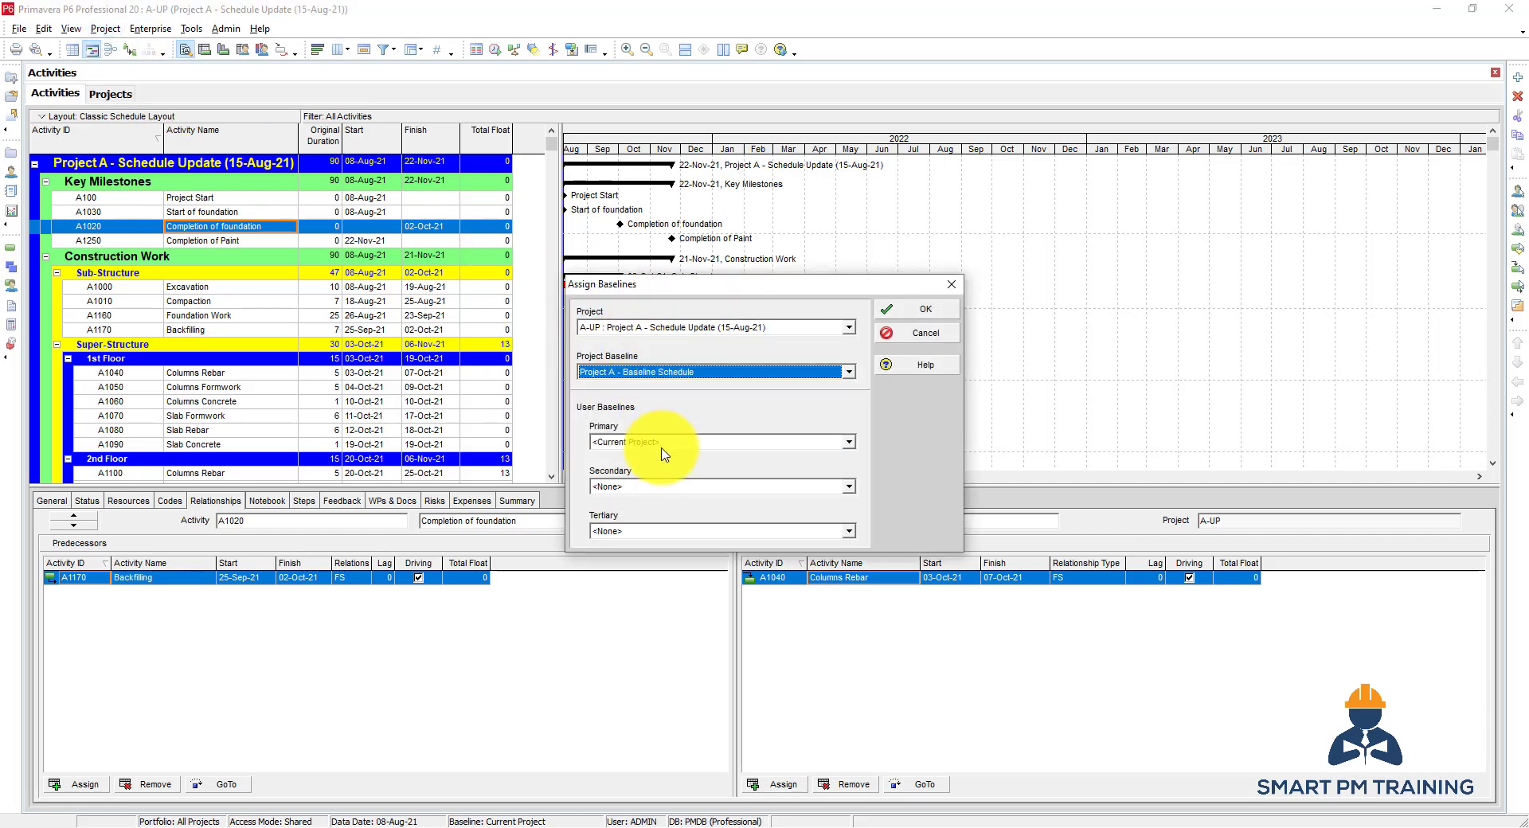
click(658, 442)
click(658, 474)
click(926, 316)
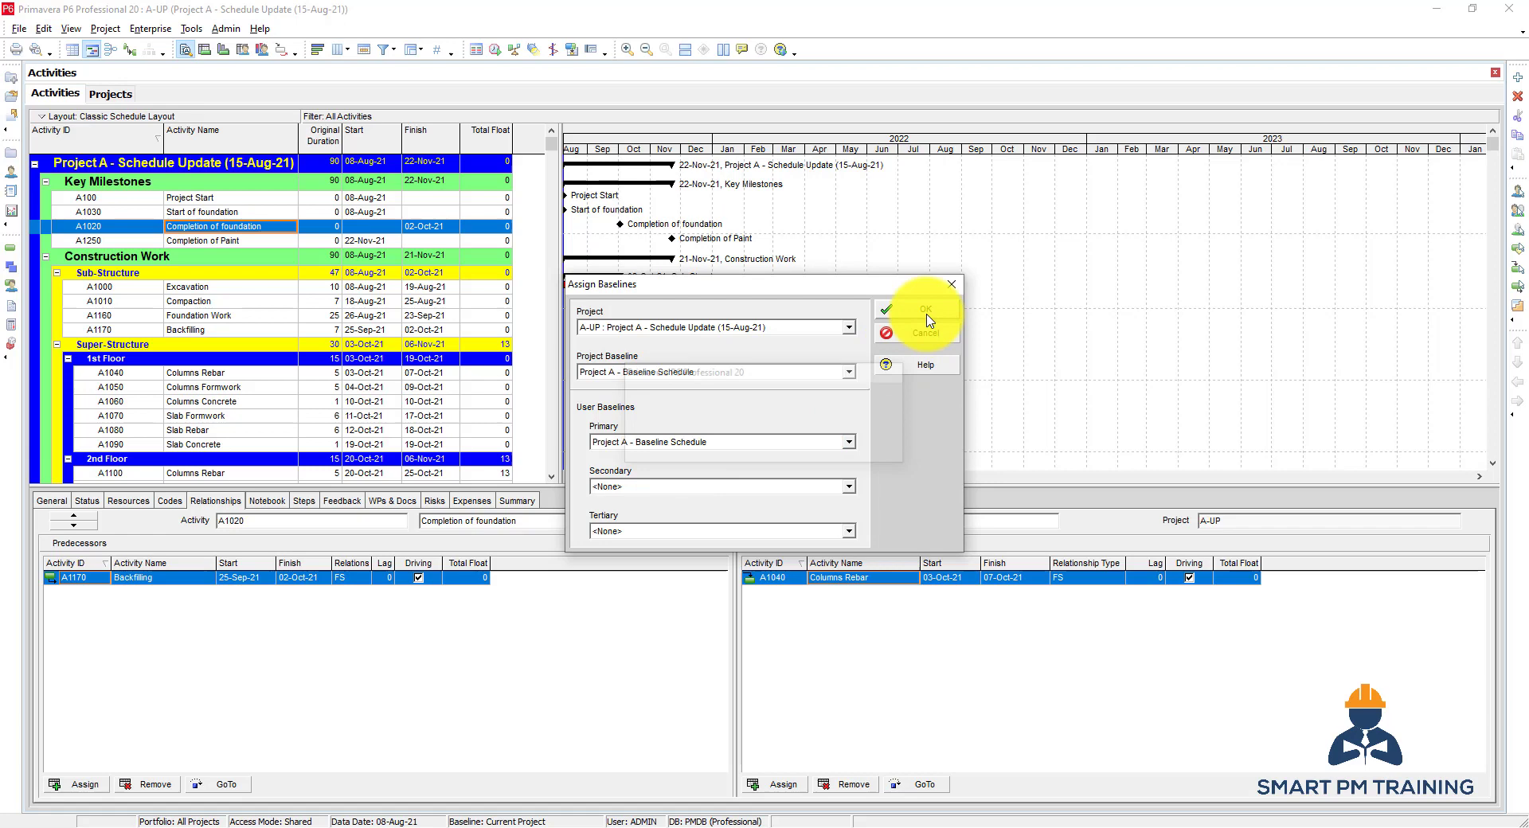
Mark A100 and A1030 started and finished, and Excavation A1000 started at 20% duration complete
click(209, 197)
click(86, 501)
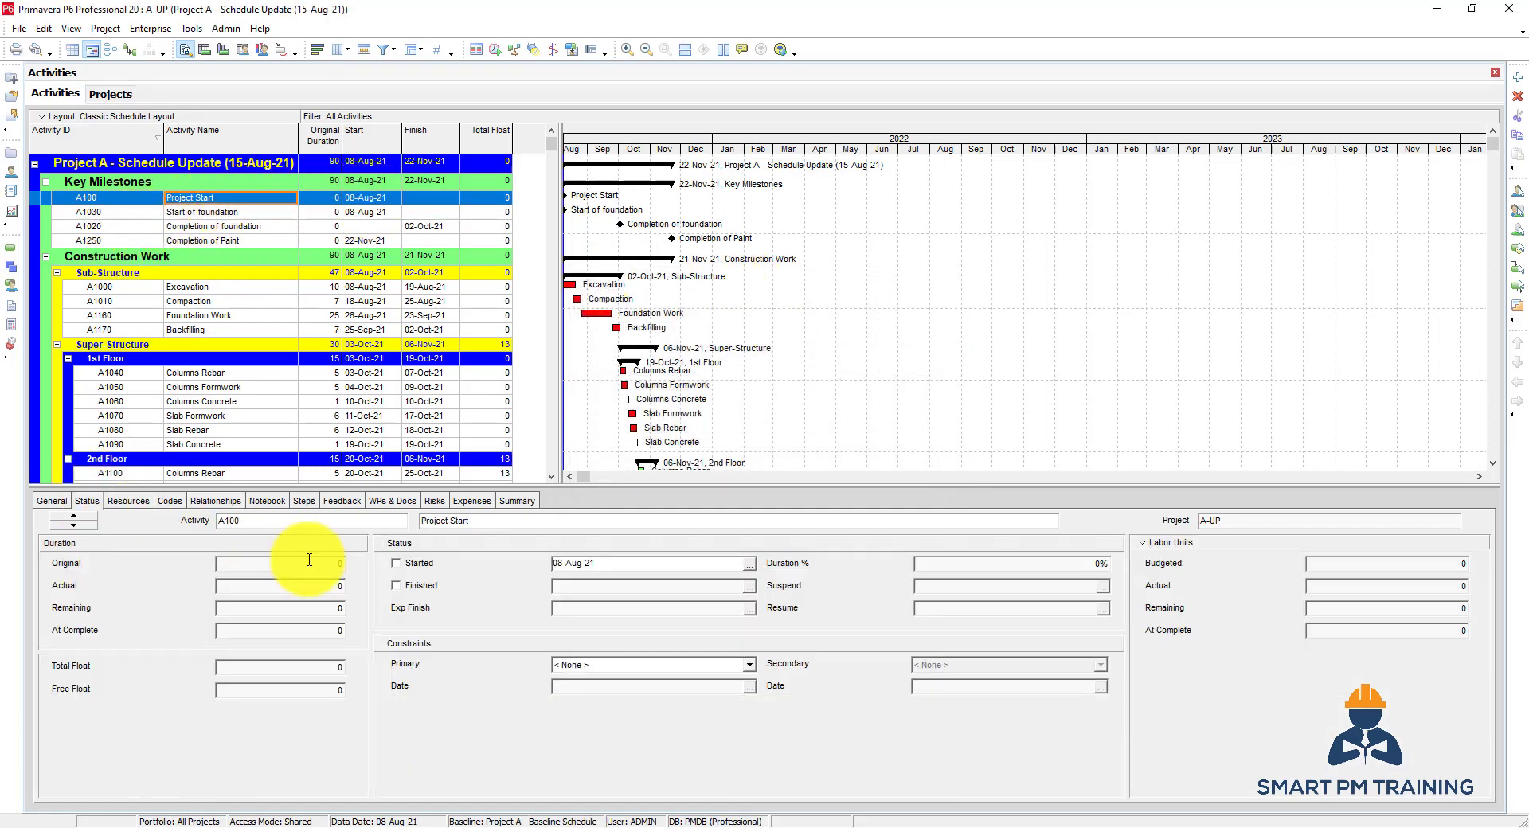
click(396, 563)
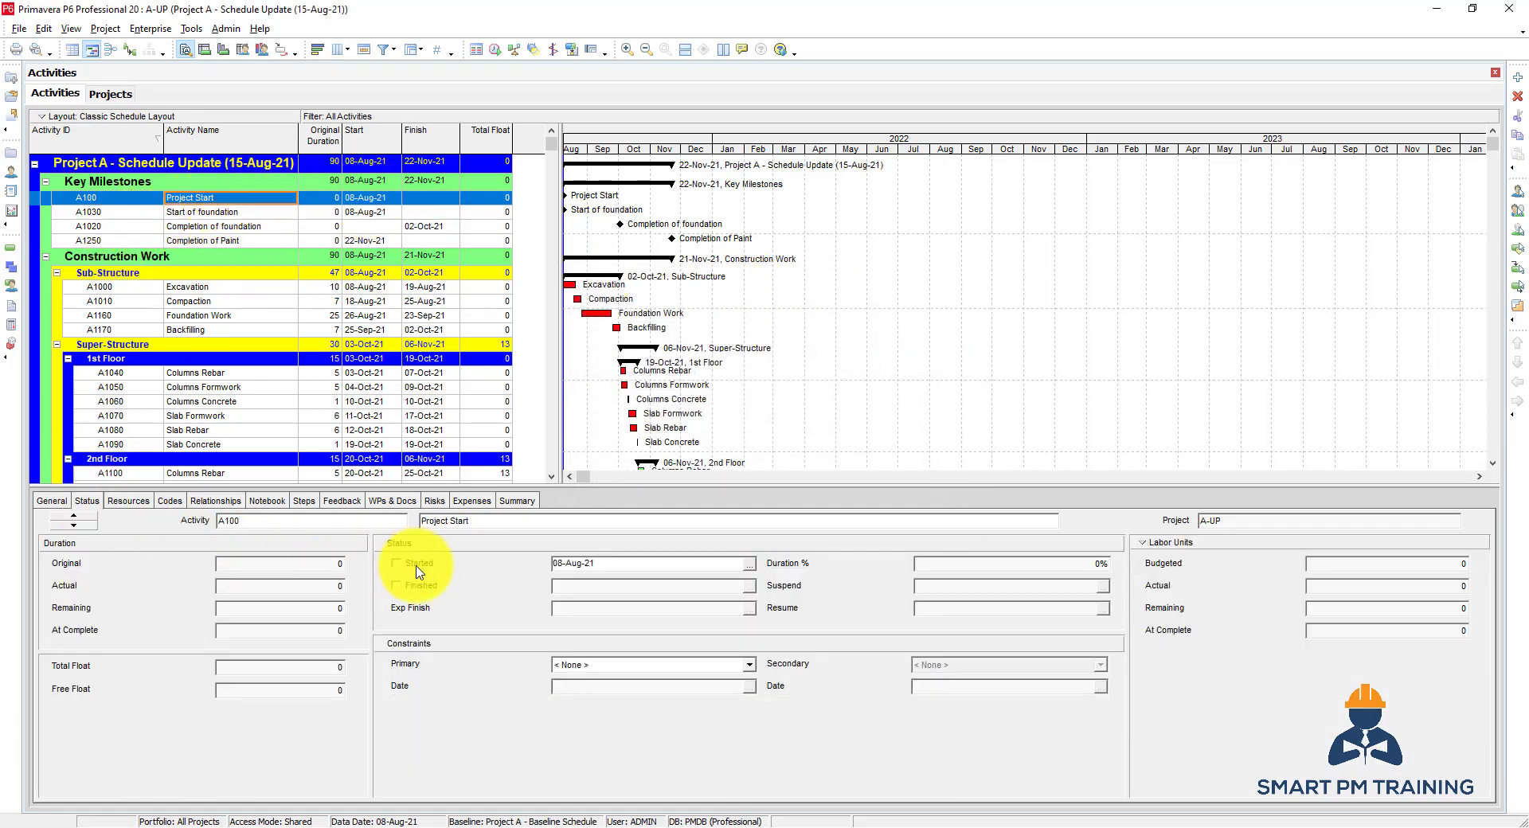
click(214, 212)
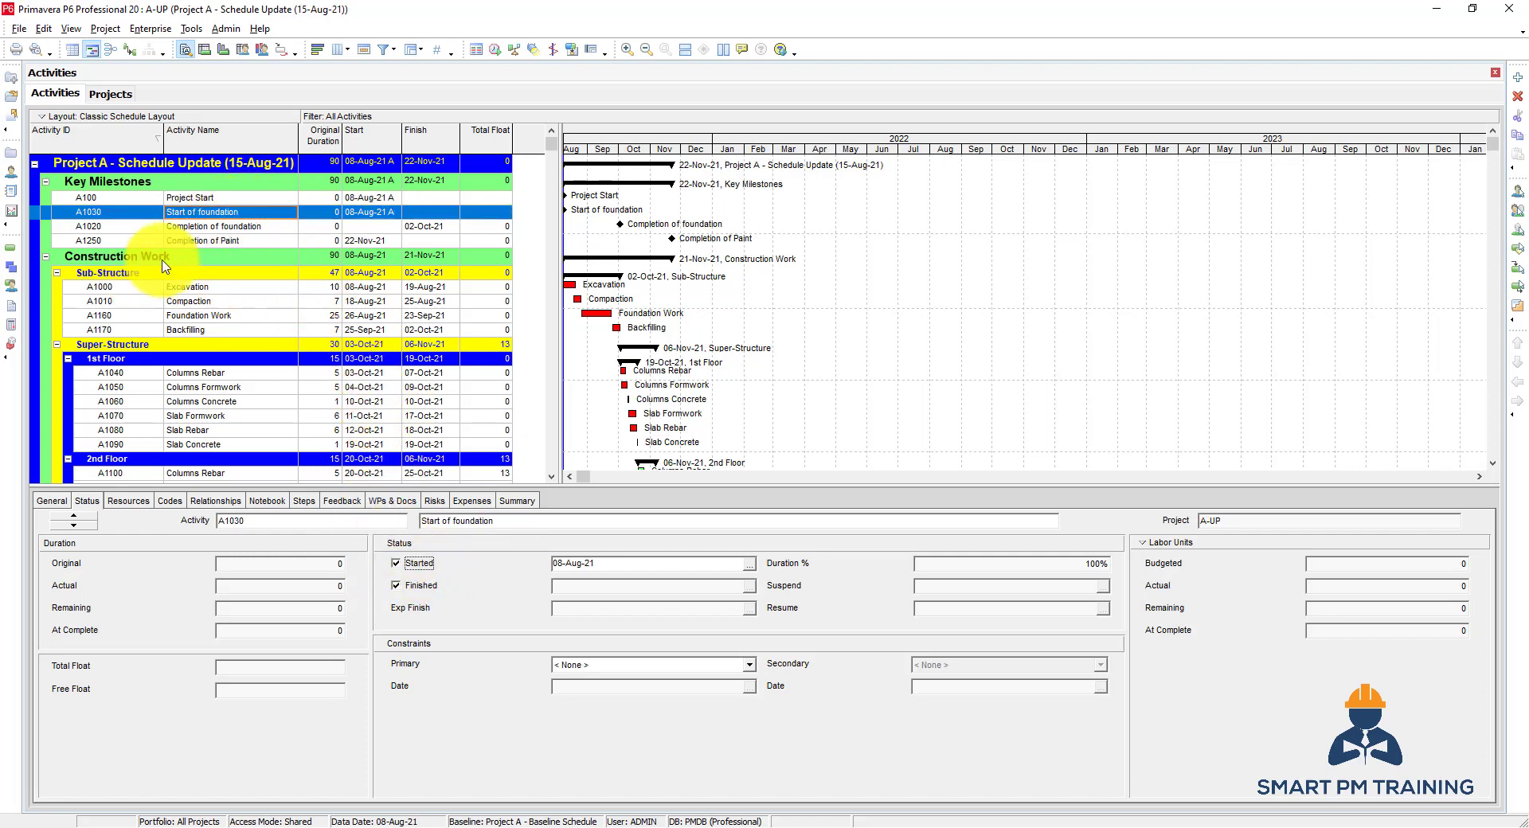
click(219, 288)
click(396, 563)
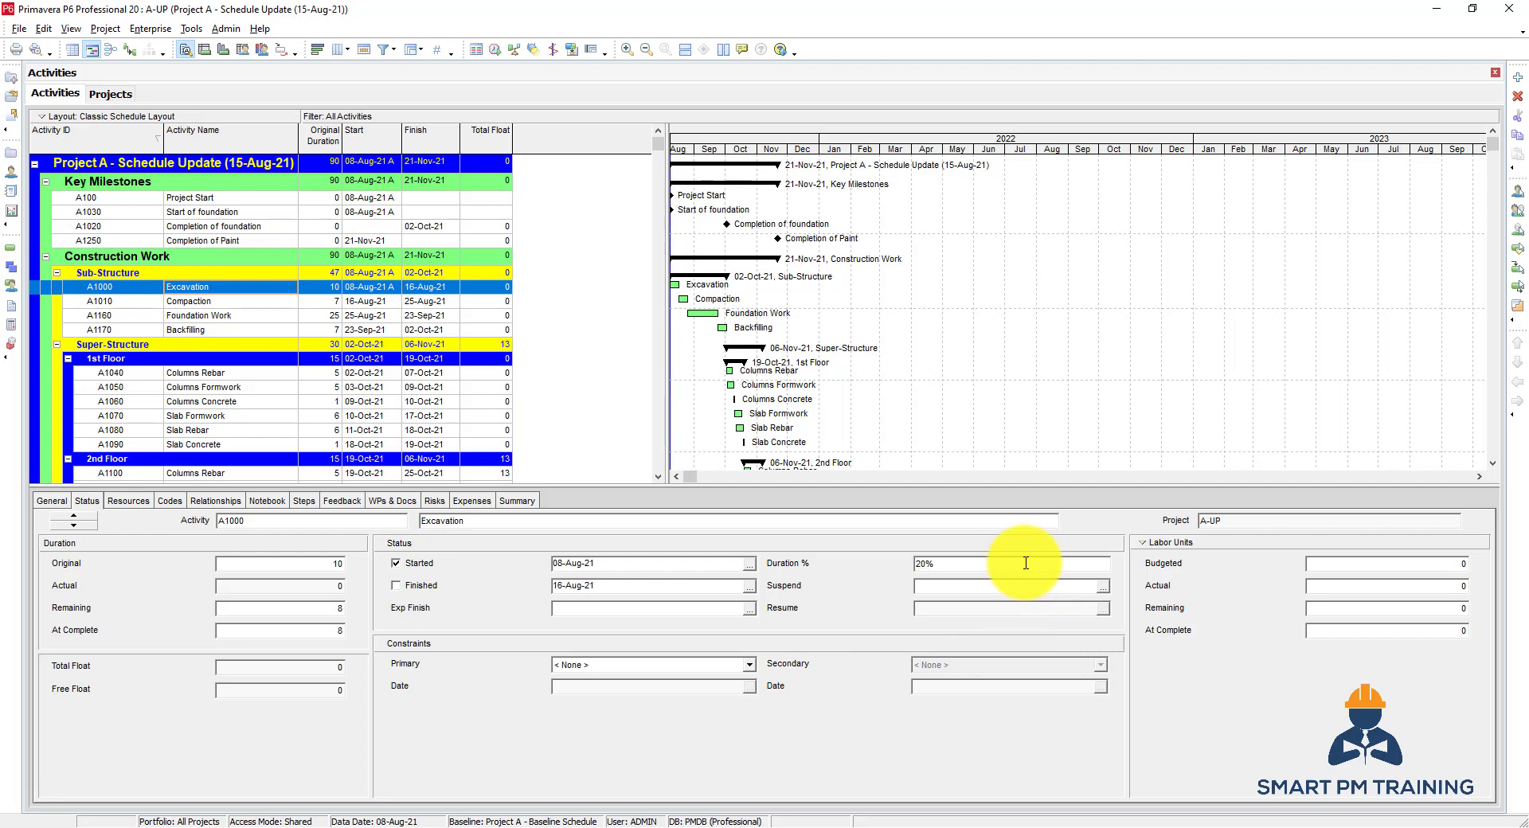
click(315, 286)
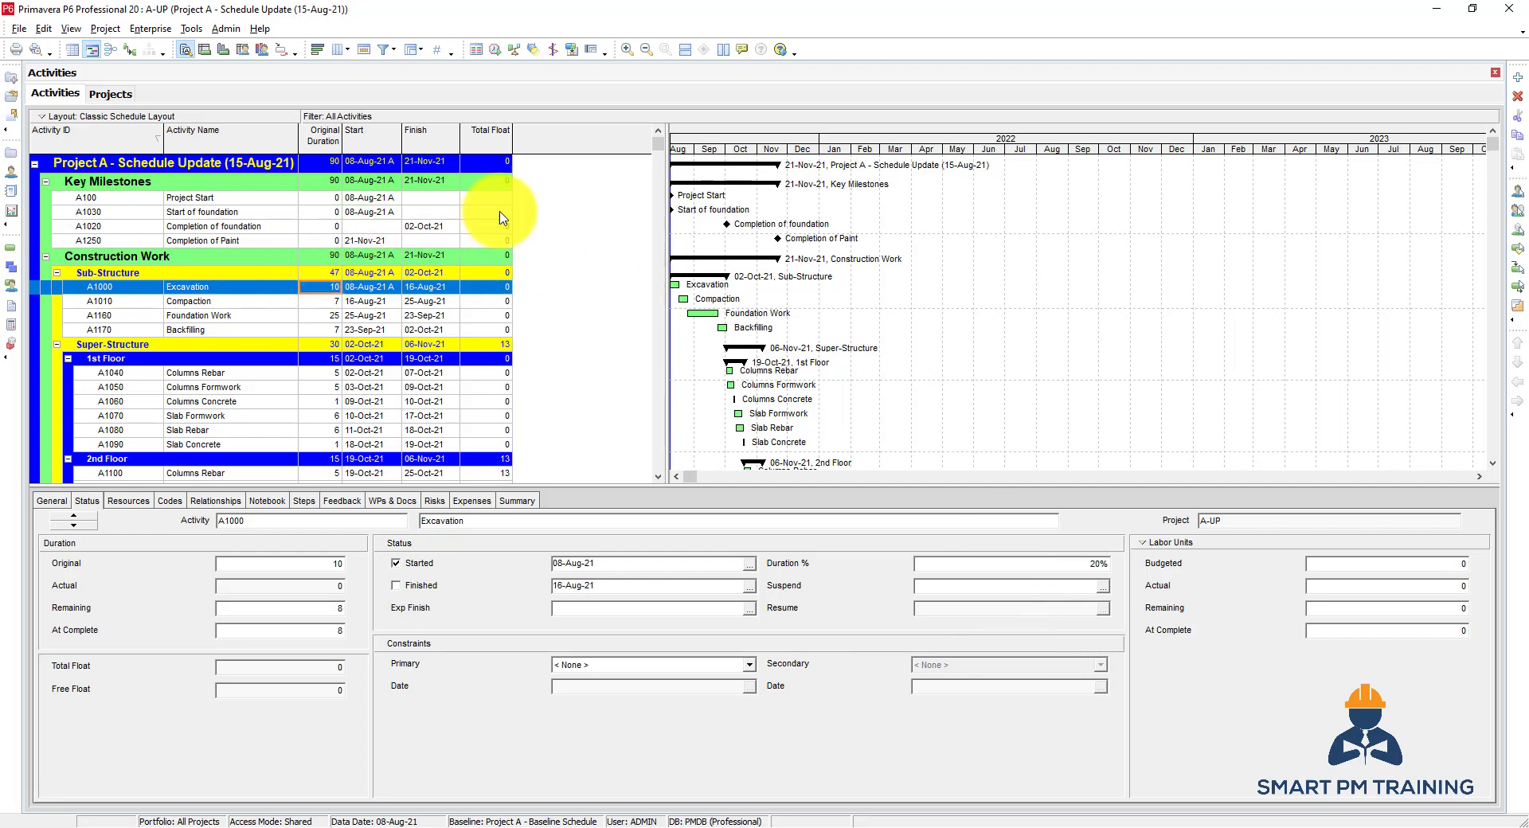
Schedule all open projects with the data date 15-Aug-21
click(495, 50)
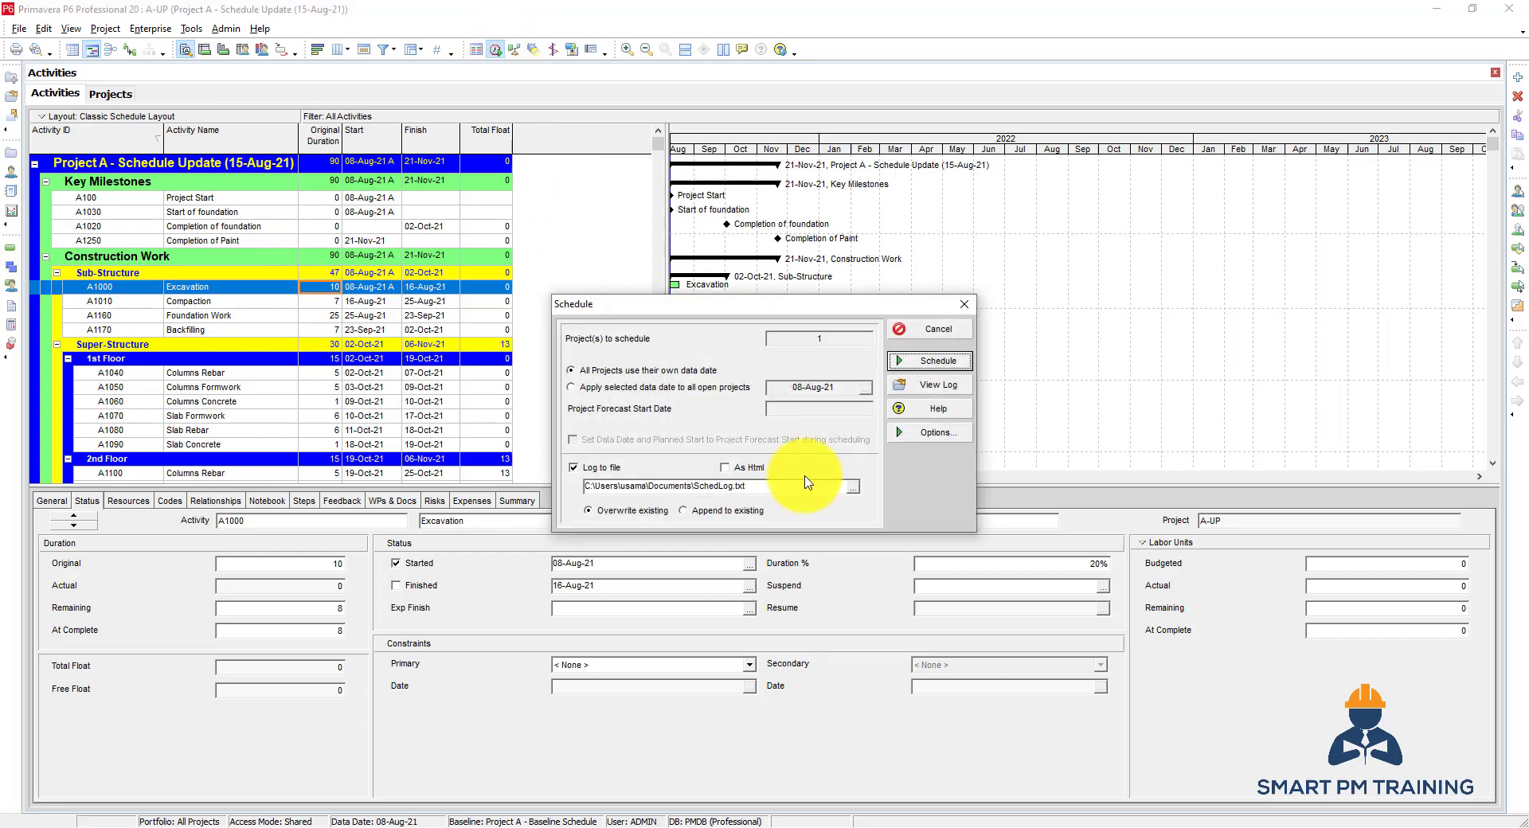
click(570, 389)
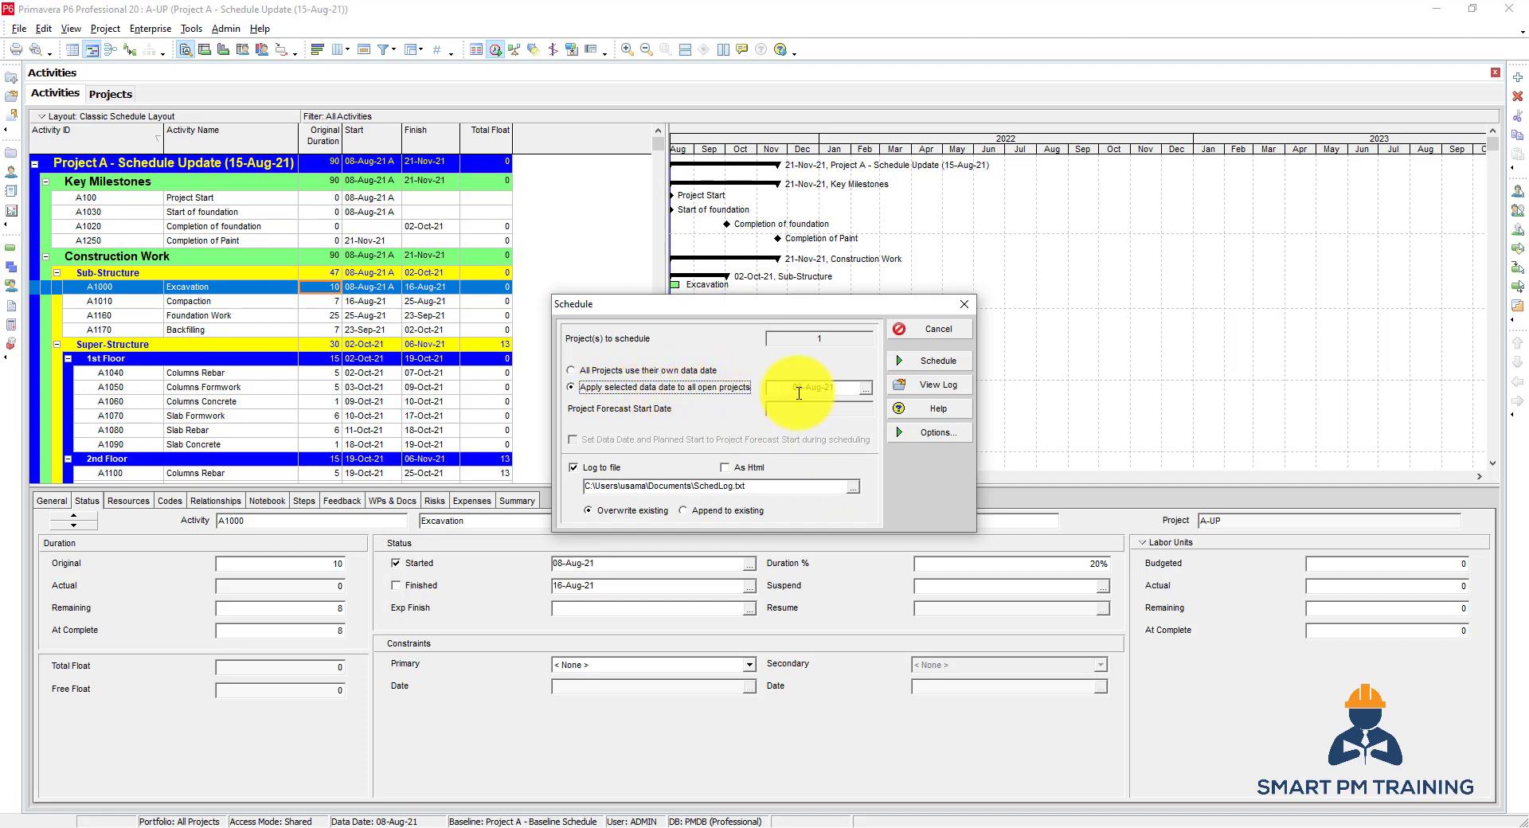
click(866, 388)
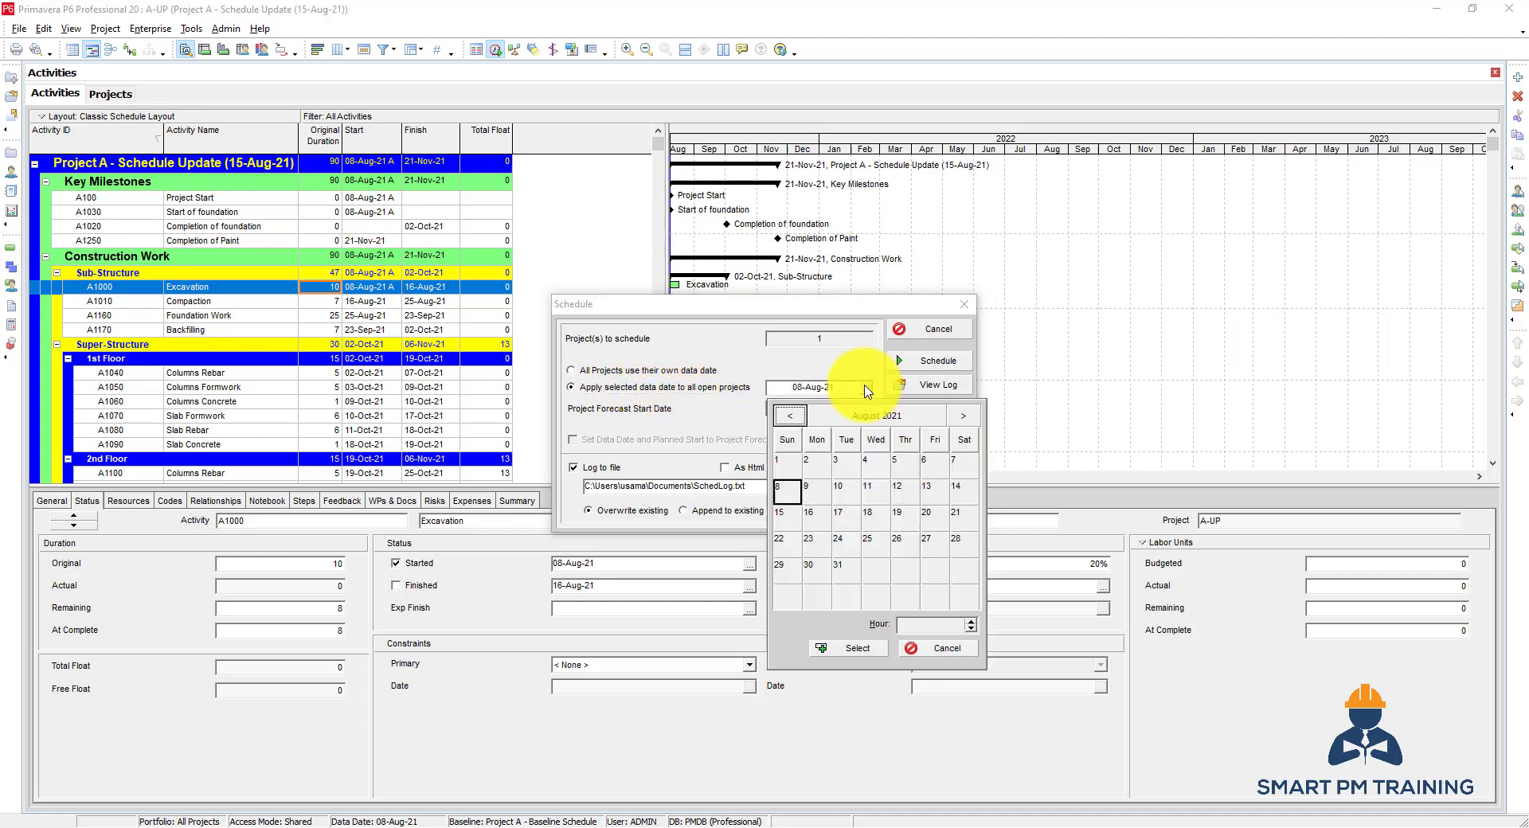
double_click(788, 519)
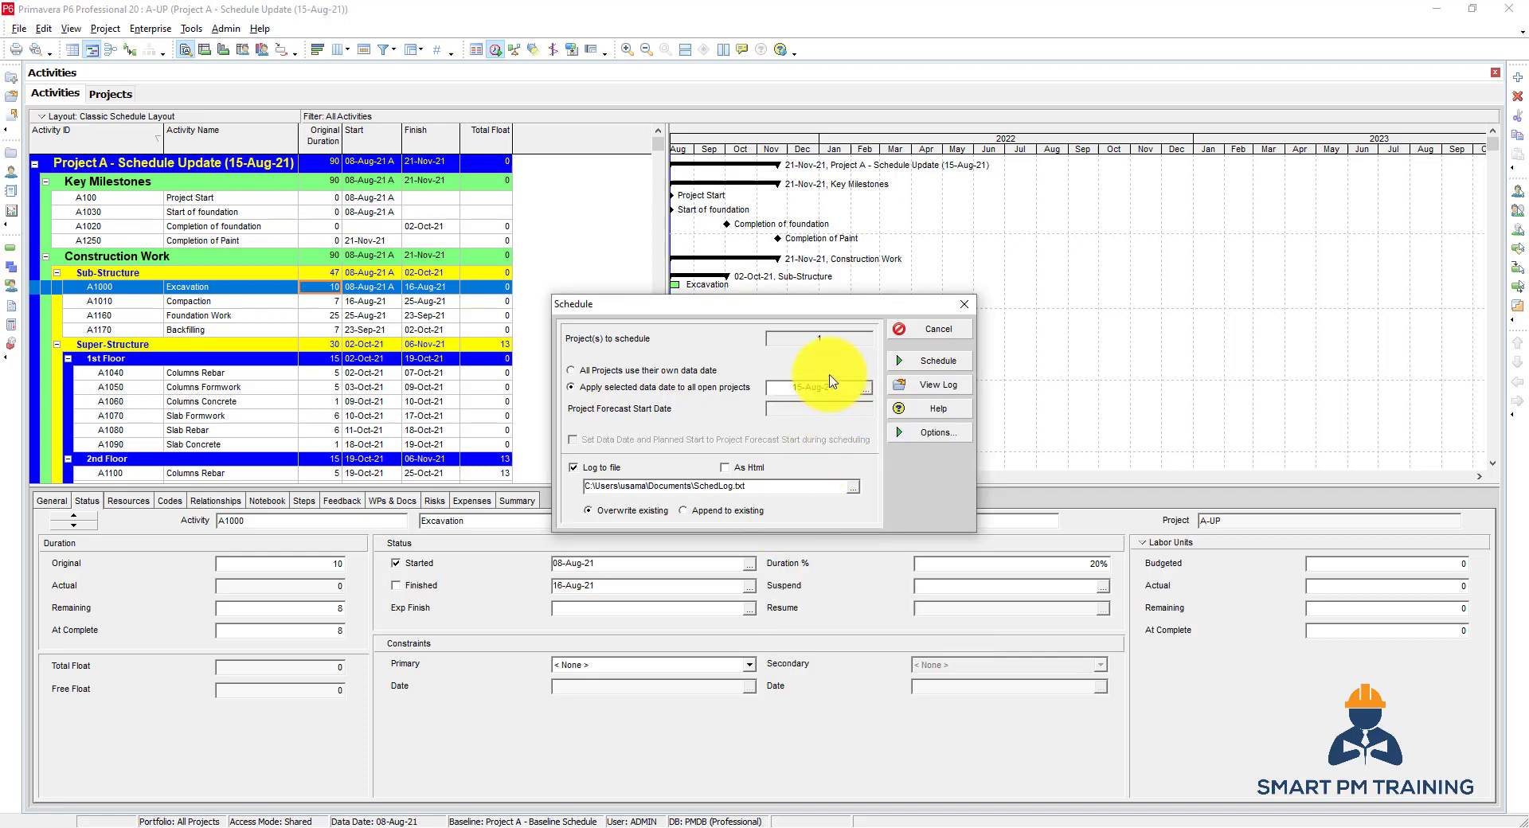
click(932, 362)
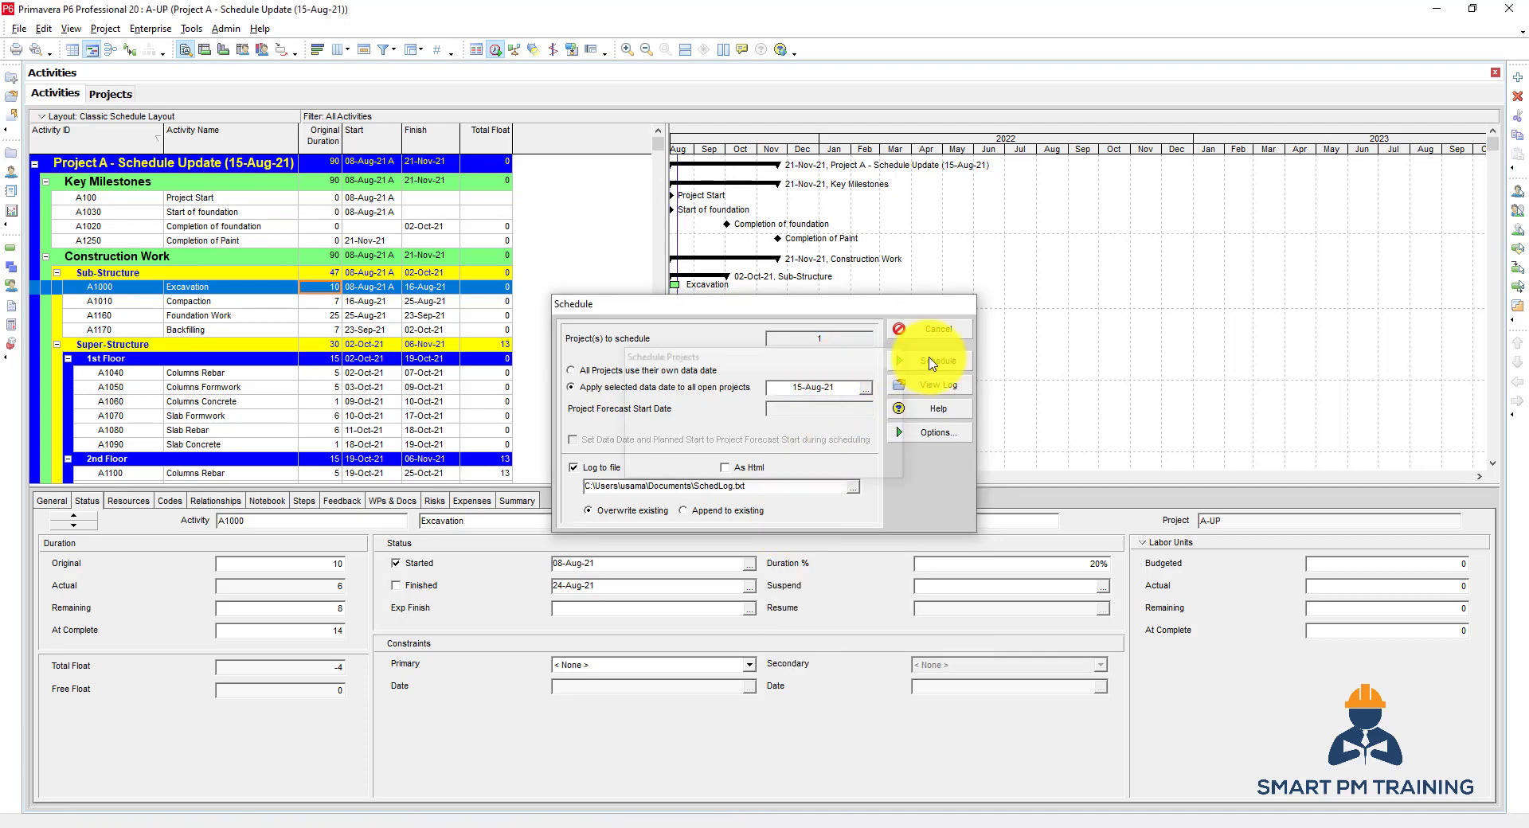
scroll(273, 390, down, 5)
Reschedule A-UP and open the SchedLog.txt scheduling log
scroll(273, 390, up, 4)
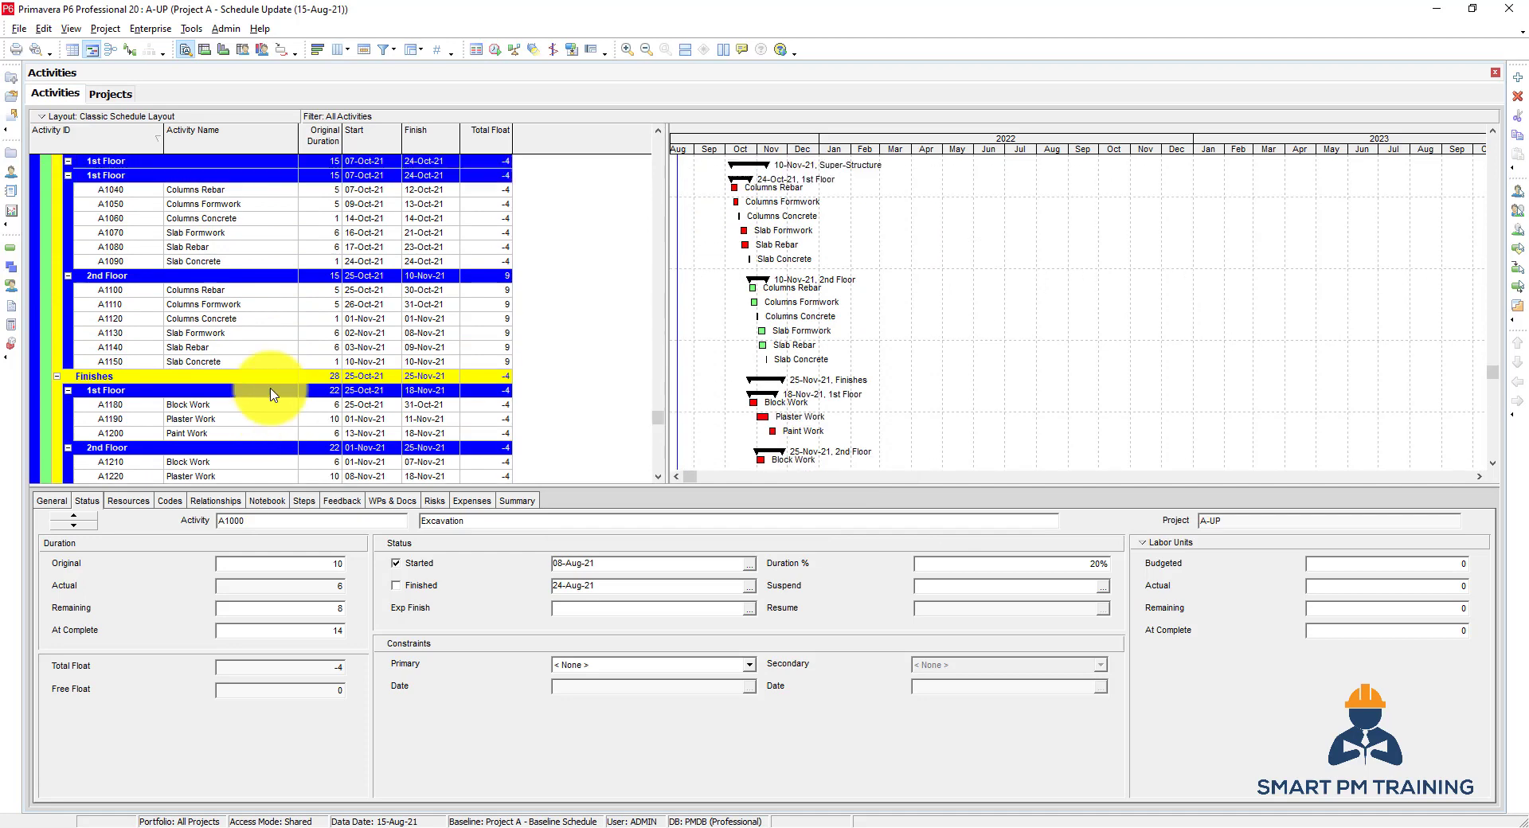
click(245, 252)
scroll(247, 255, up, 1)
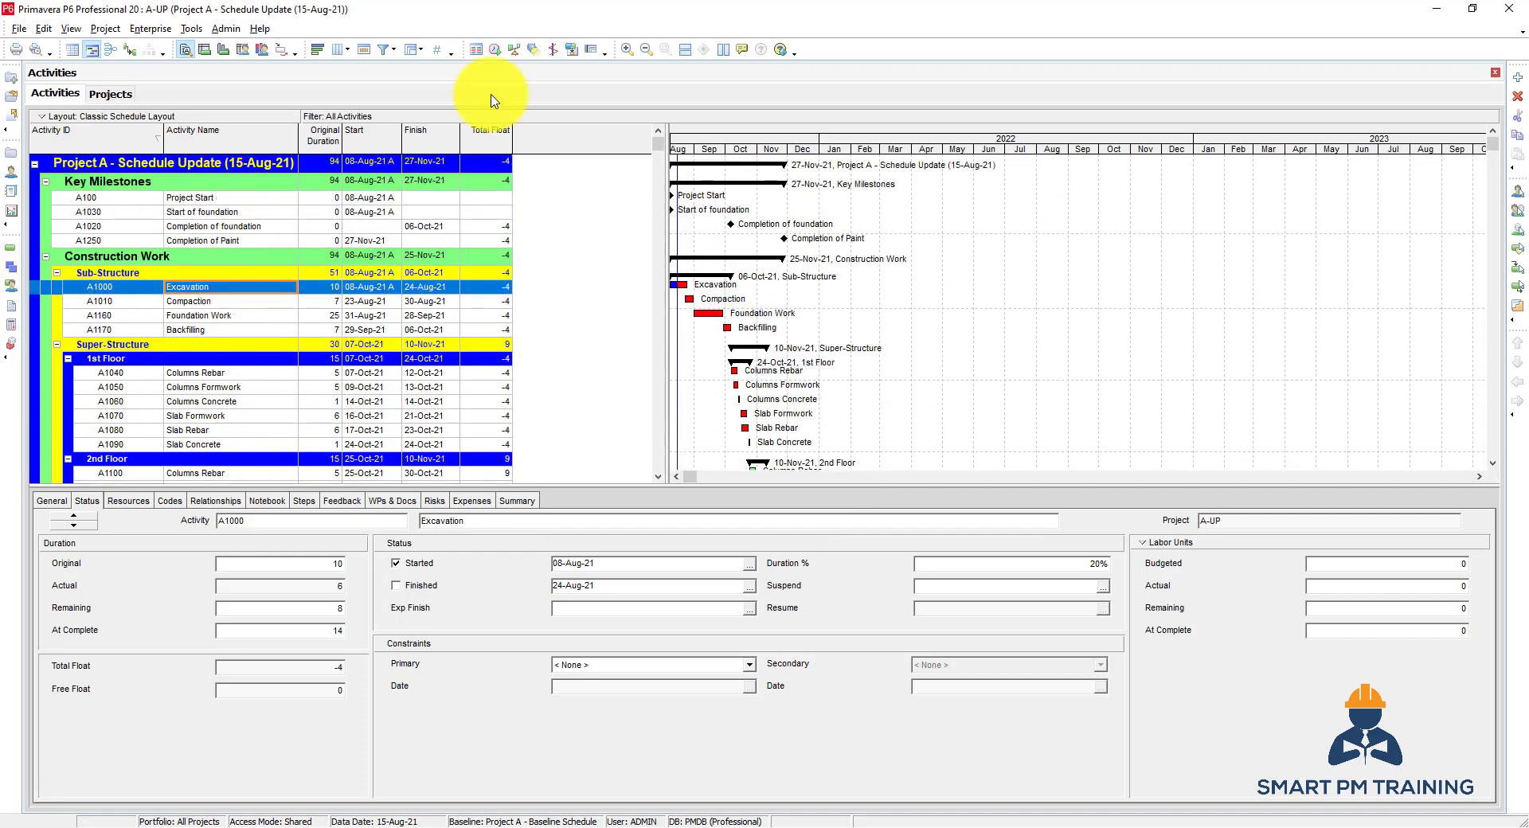
click(495, 51)
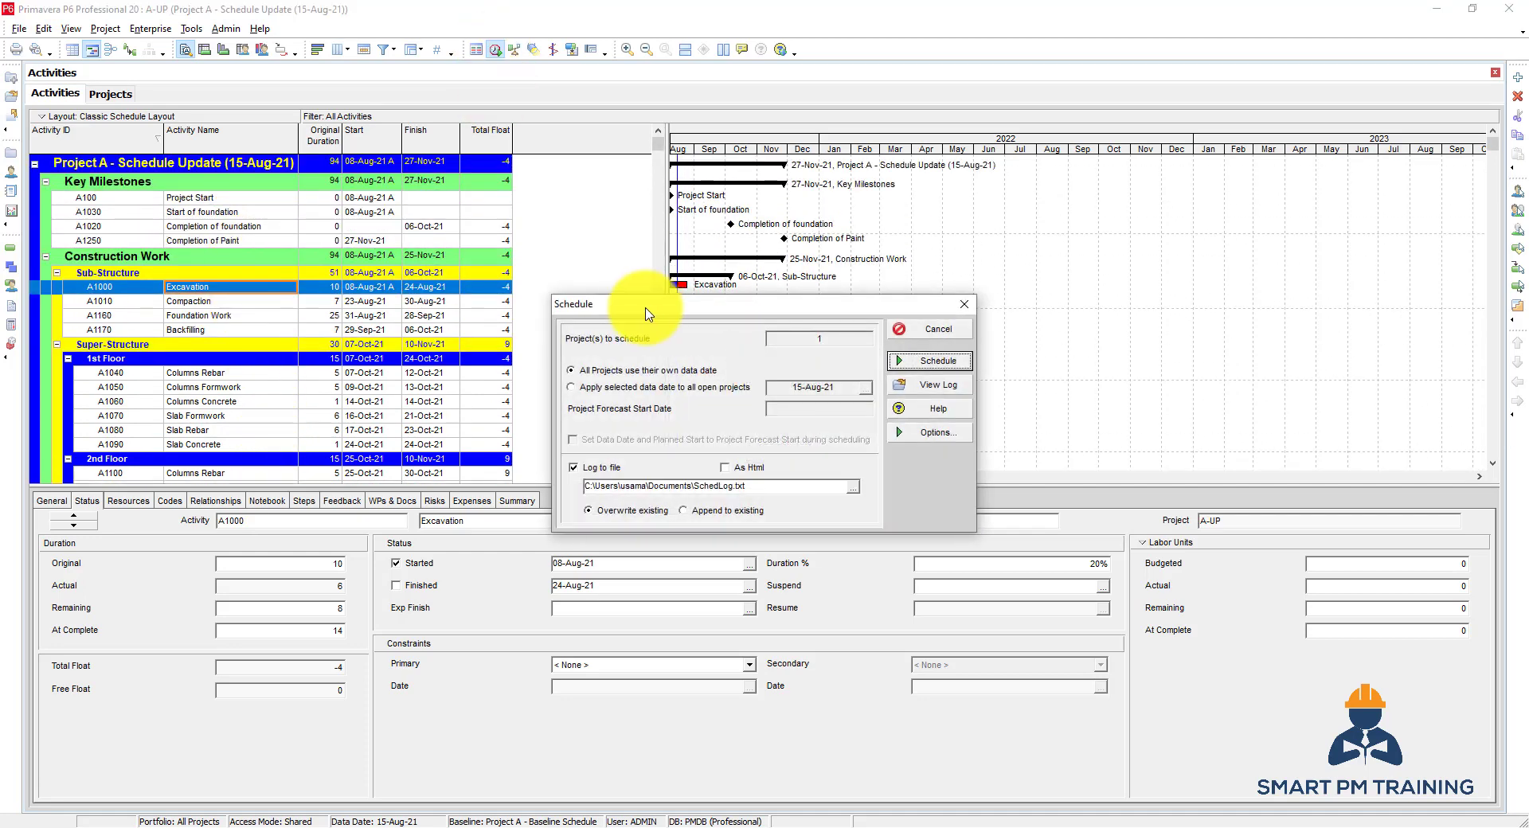
click(927, 361)
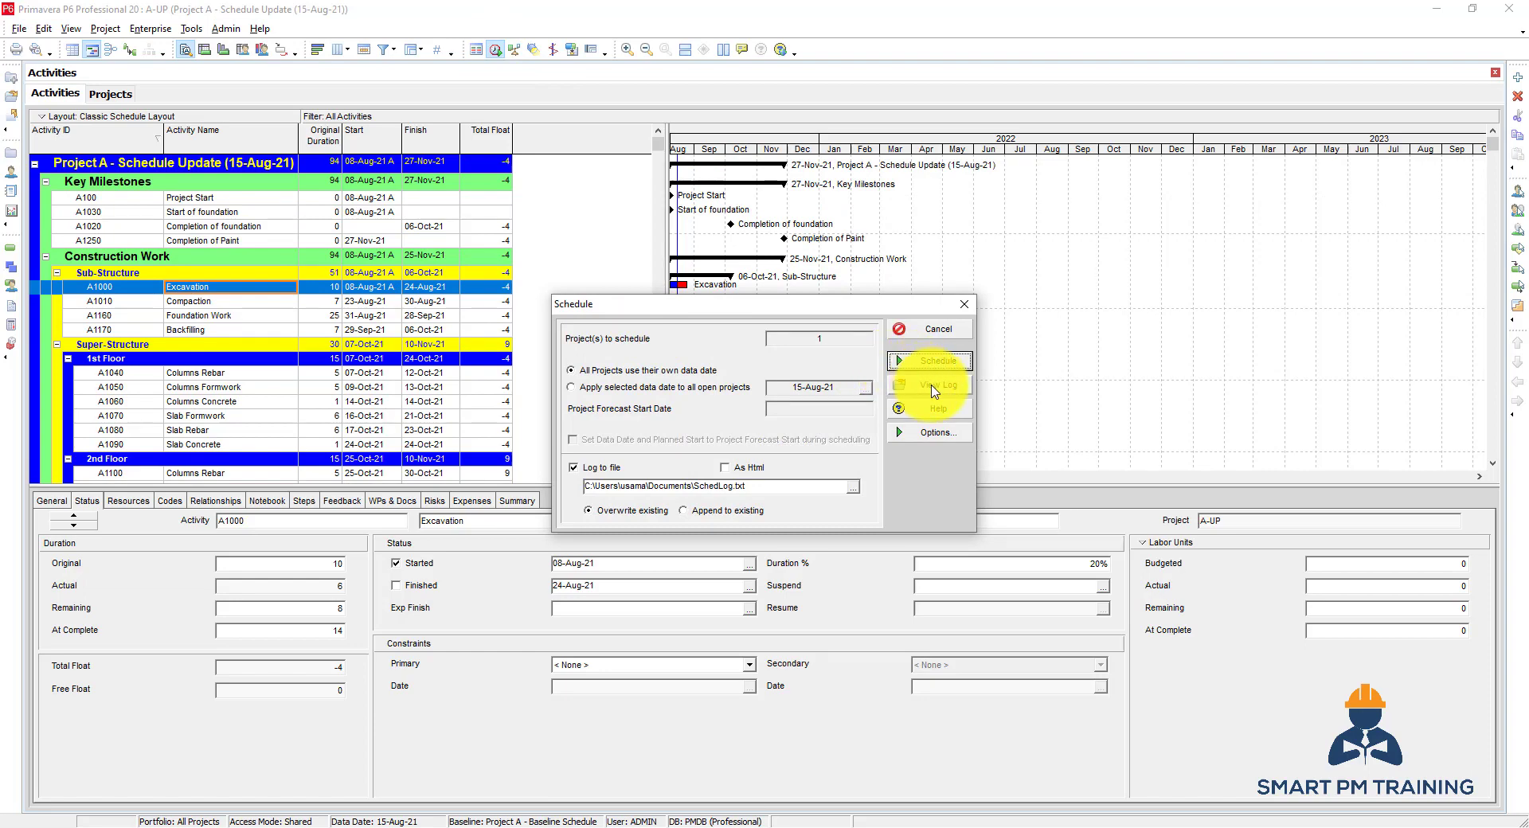
click(934, 386)
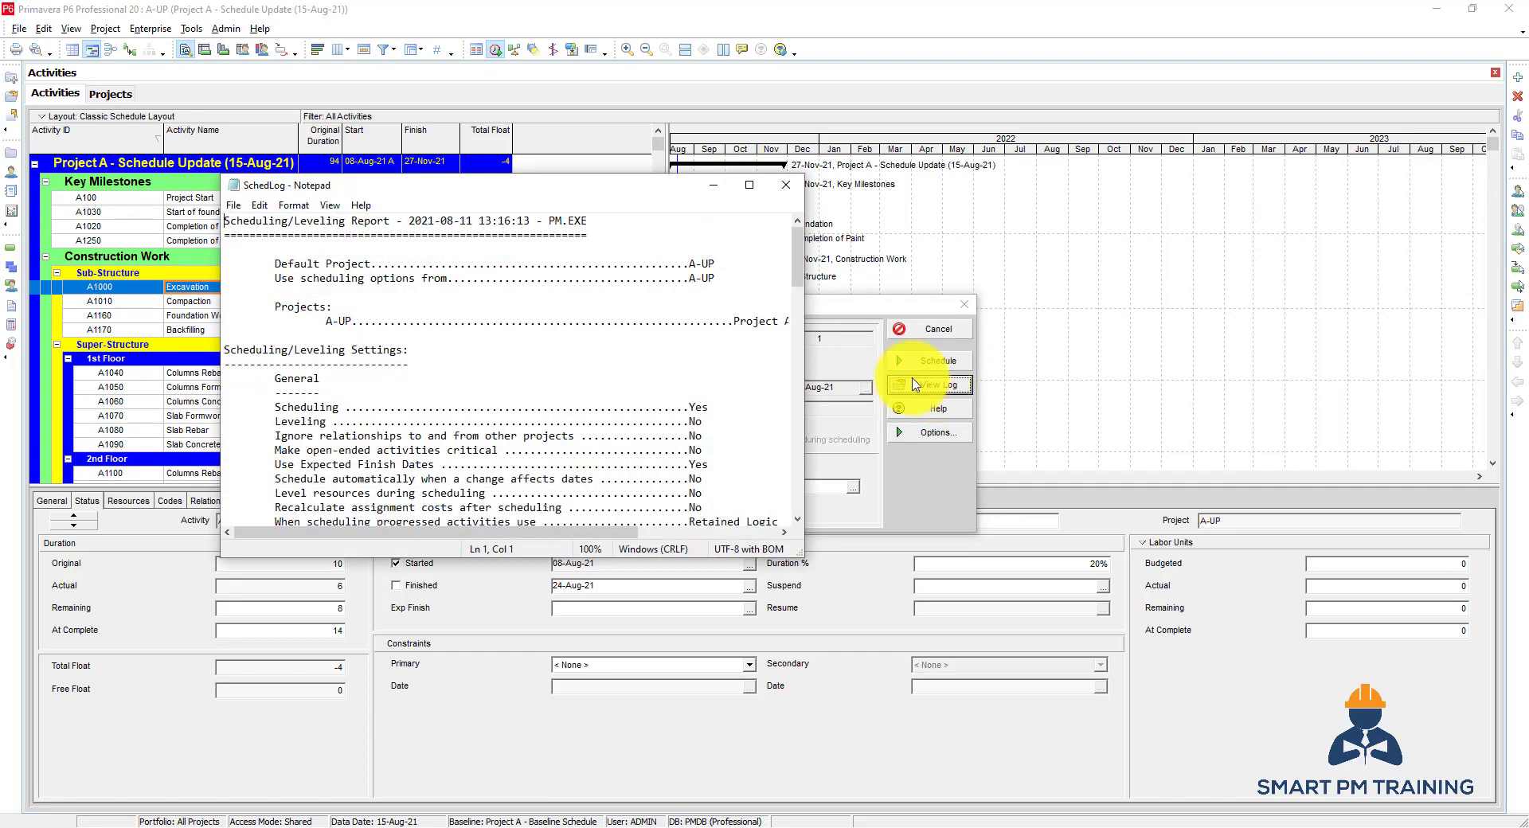
Maximize the log and check statistics: 1 in progress, 2 completed, 33 relationships
double_click(617, 187)
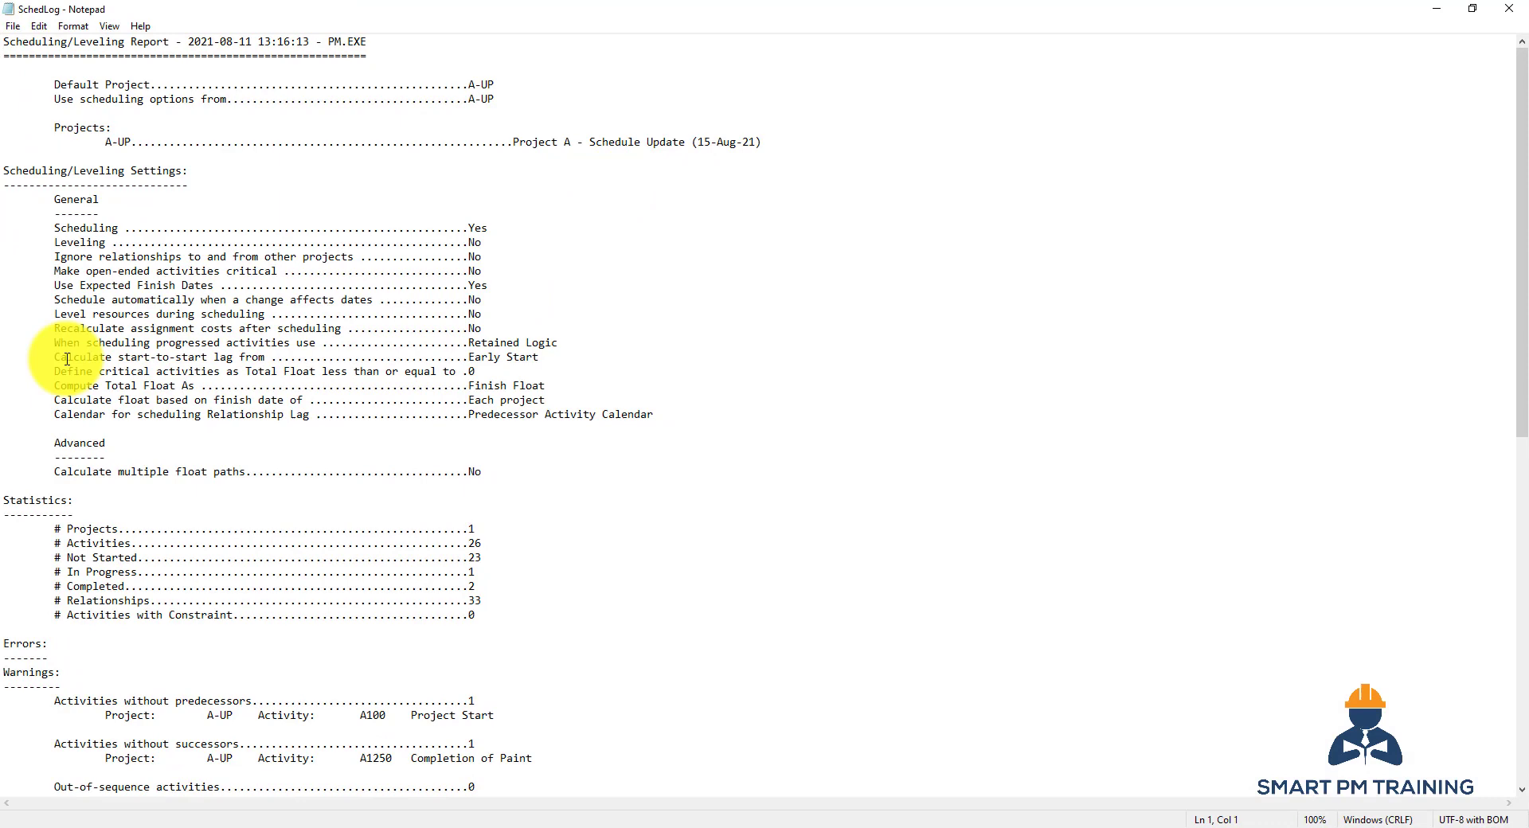
scroll(390, 229, down, 4)
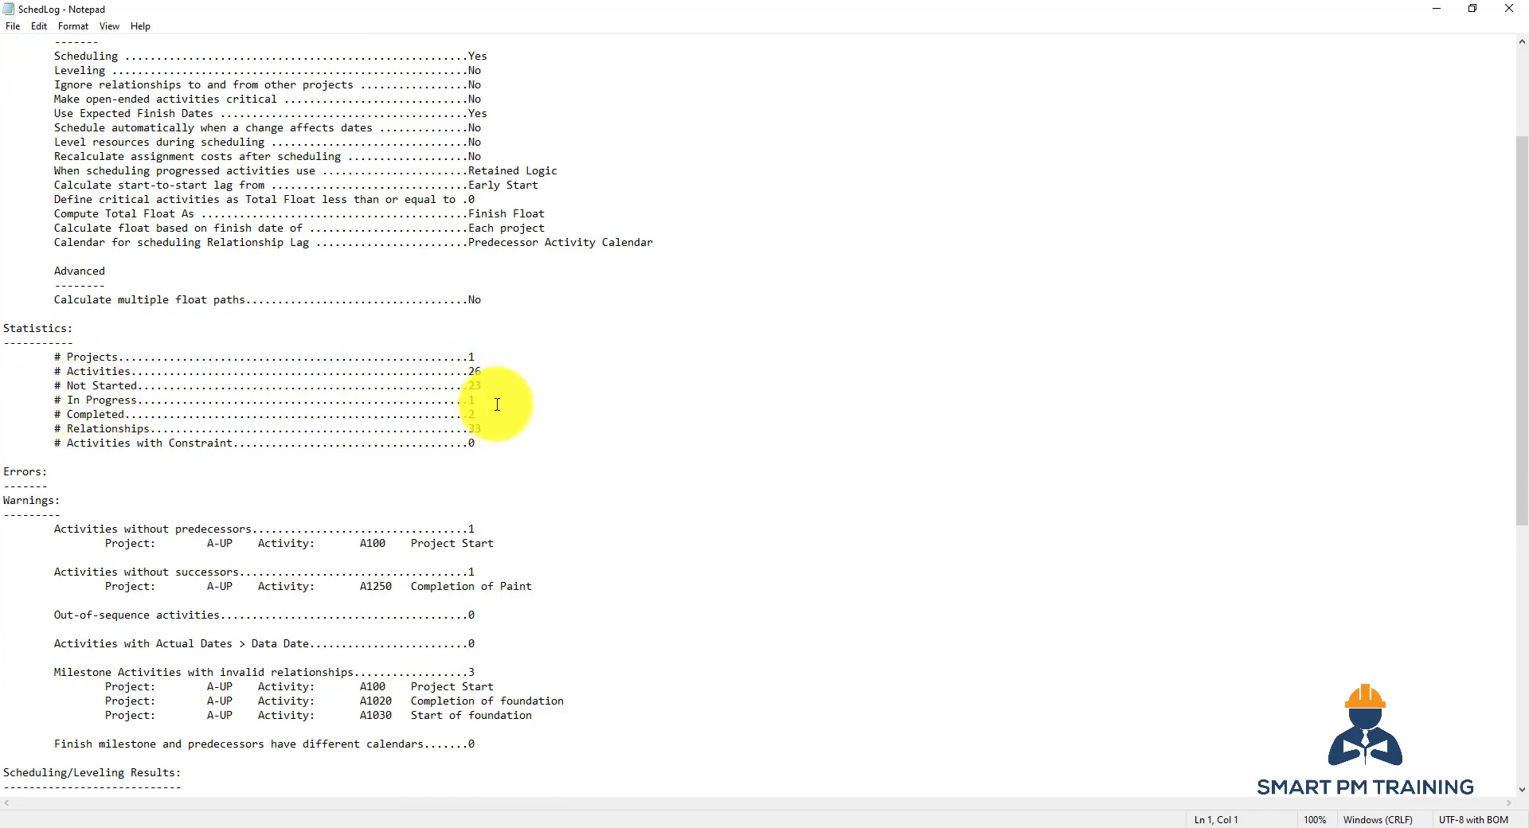
click(470, 400)
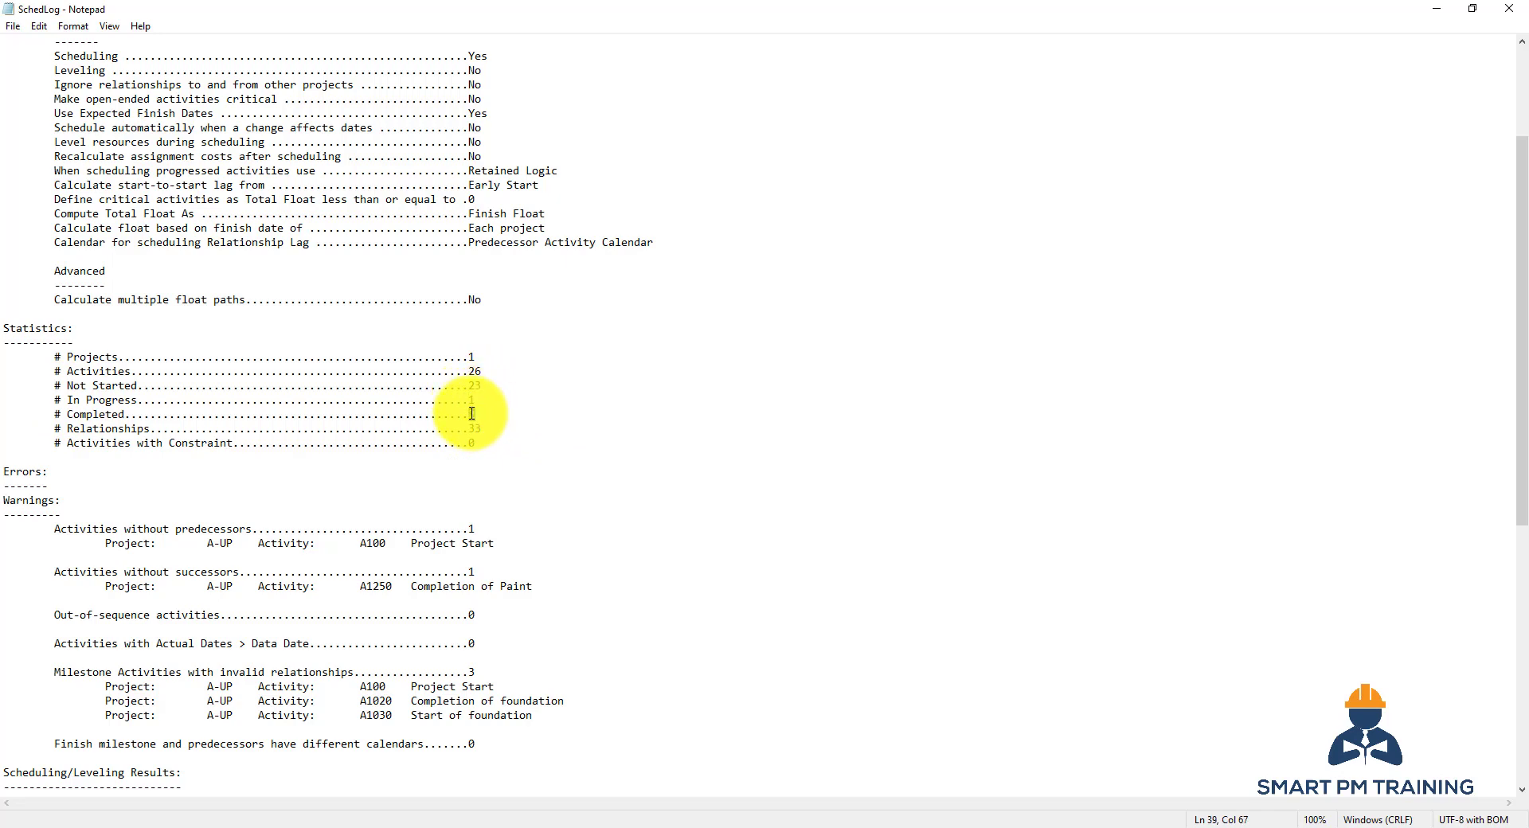
double_click(471, 413)
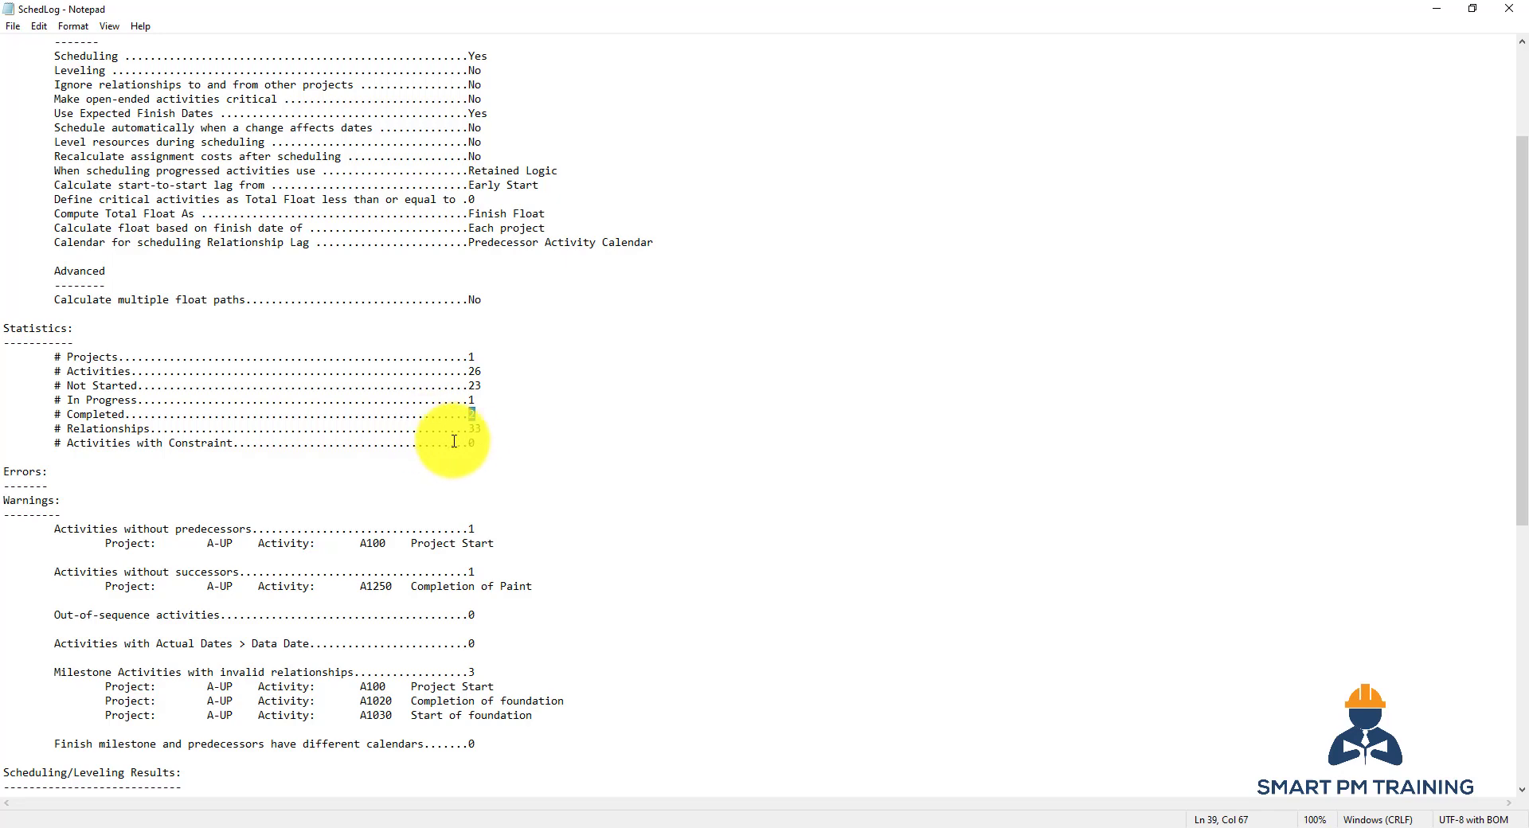
drag(487, 427, 472, 426)
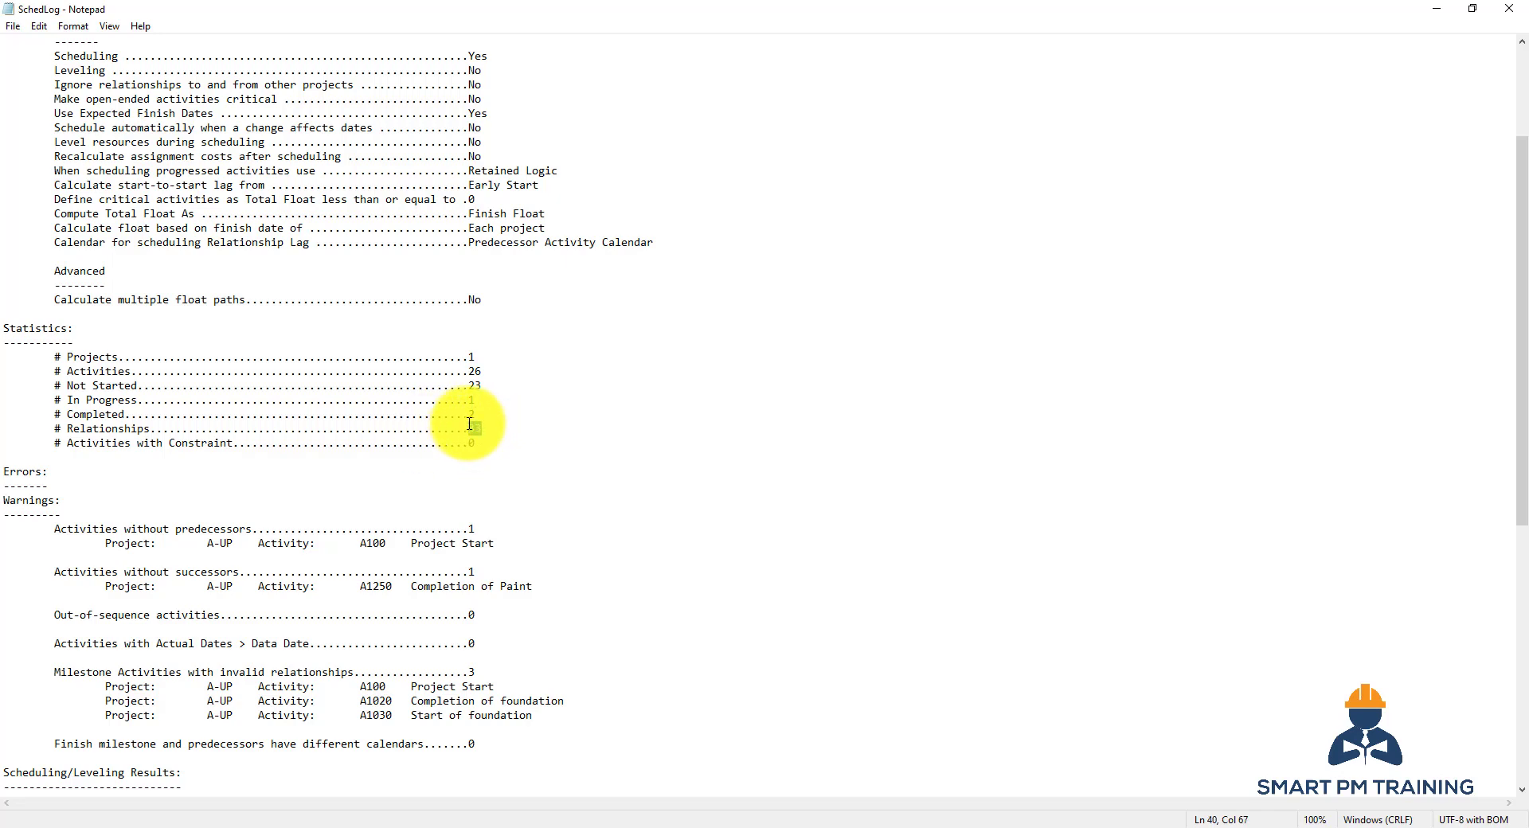
scroll(256, 420, down, 4)
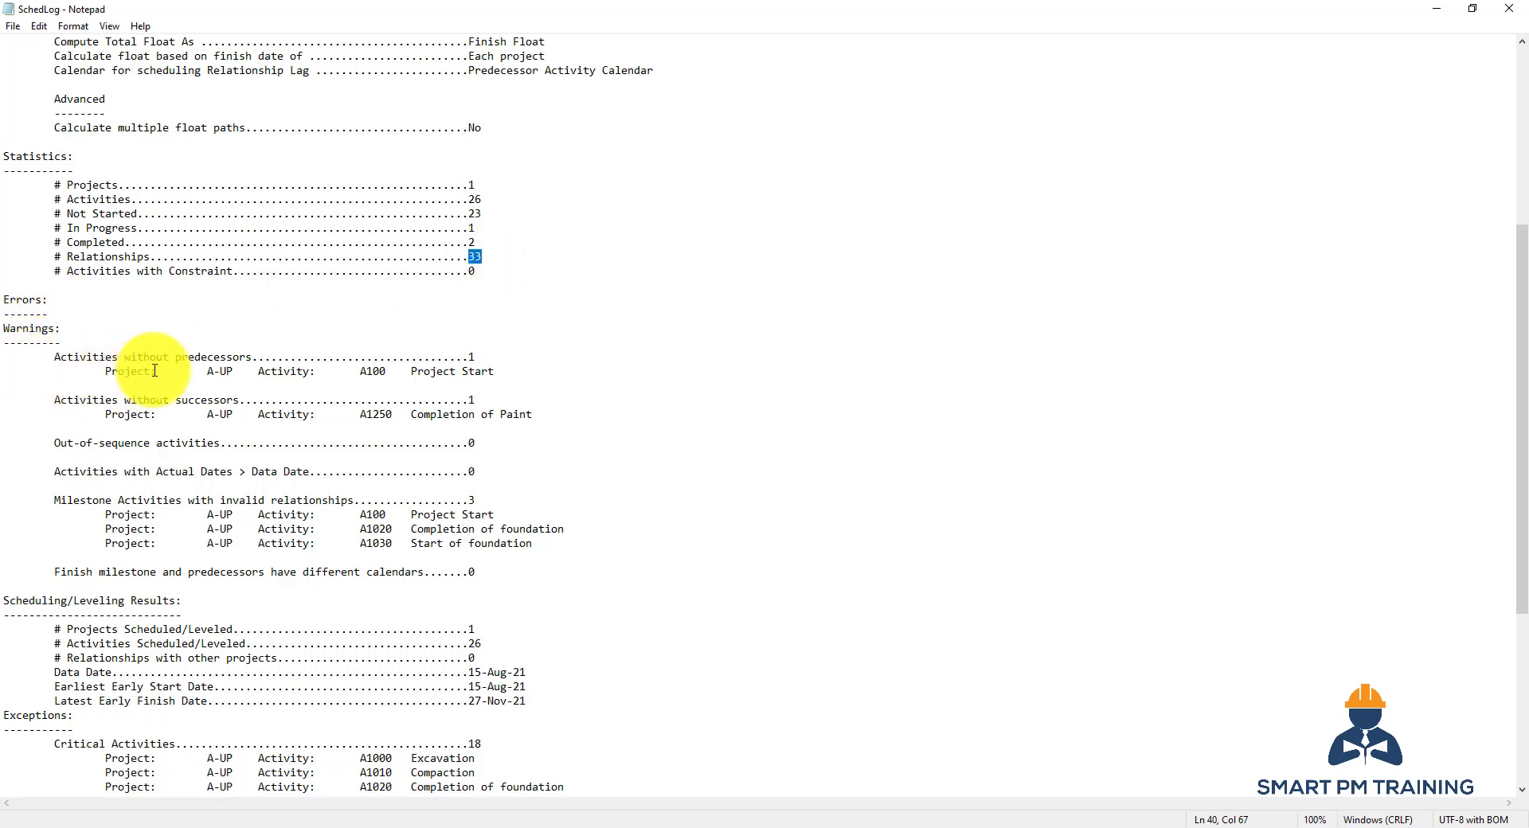
Note the warnings: A100 Project Start lacks predecessors, A1250 Completion of Paint lacks successors
drag(551, 415, 414, 414)
click(413, 414)
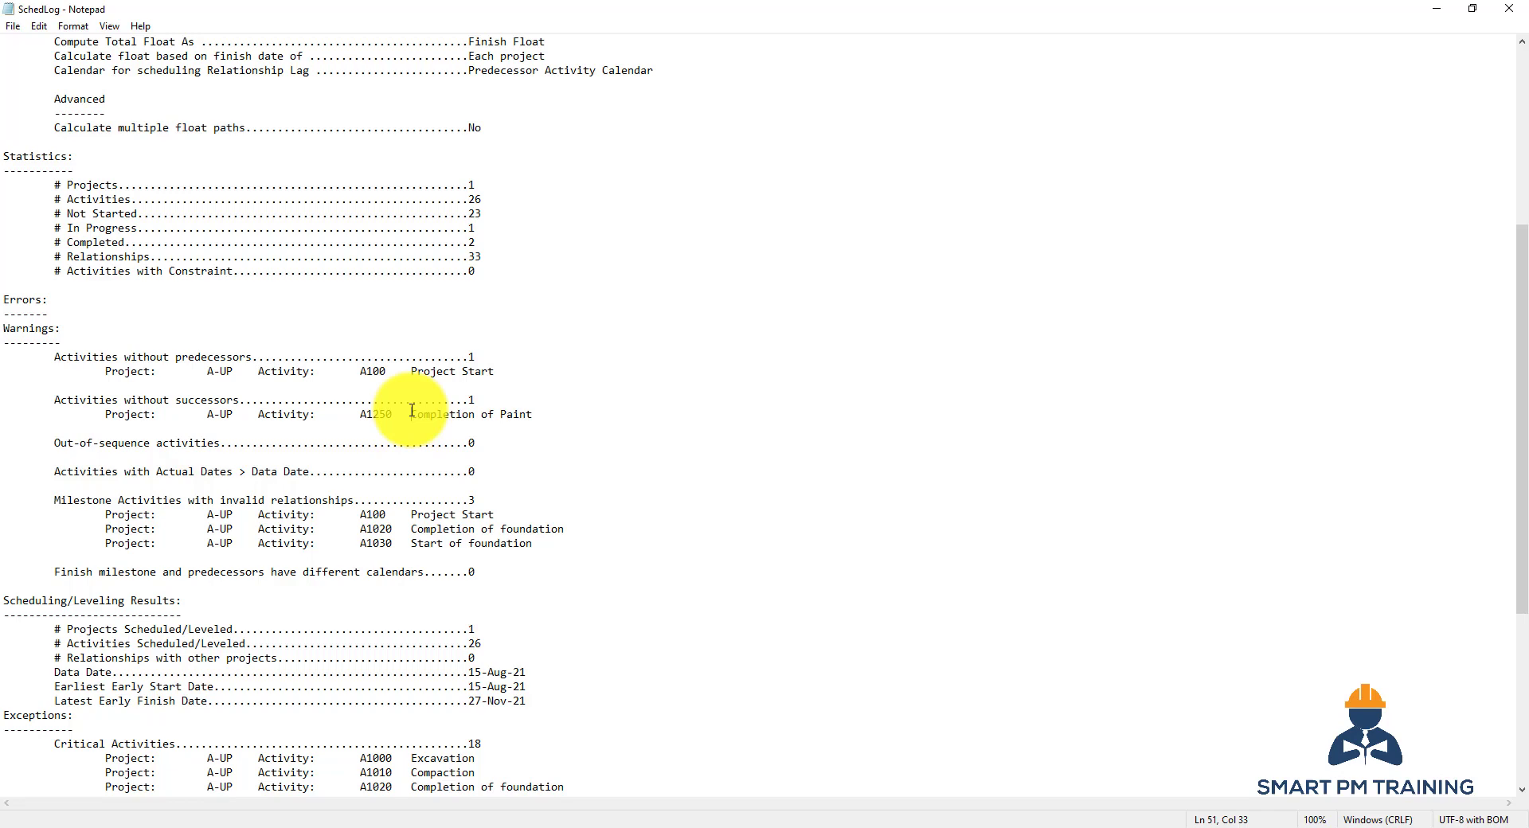
drag(411, 371, 494, 371)
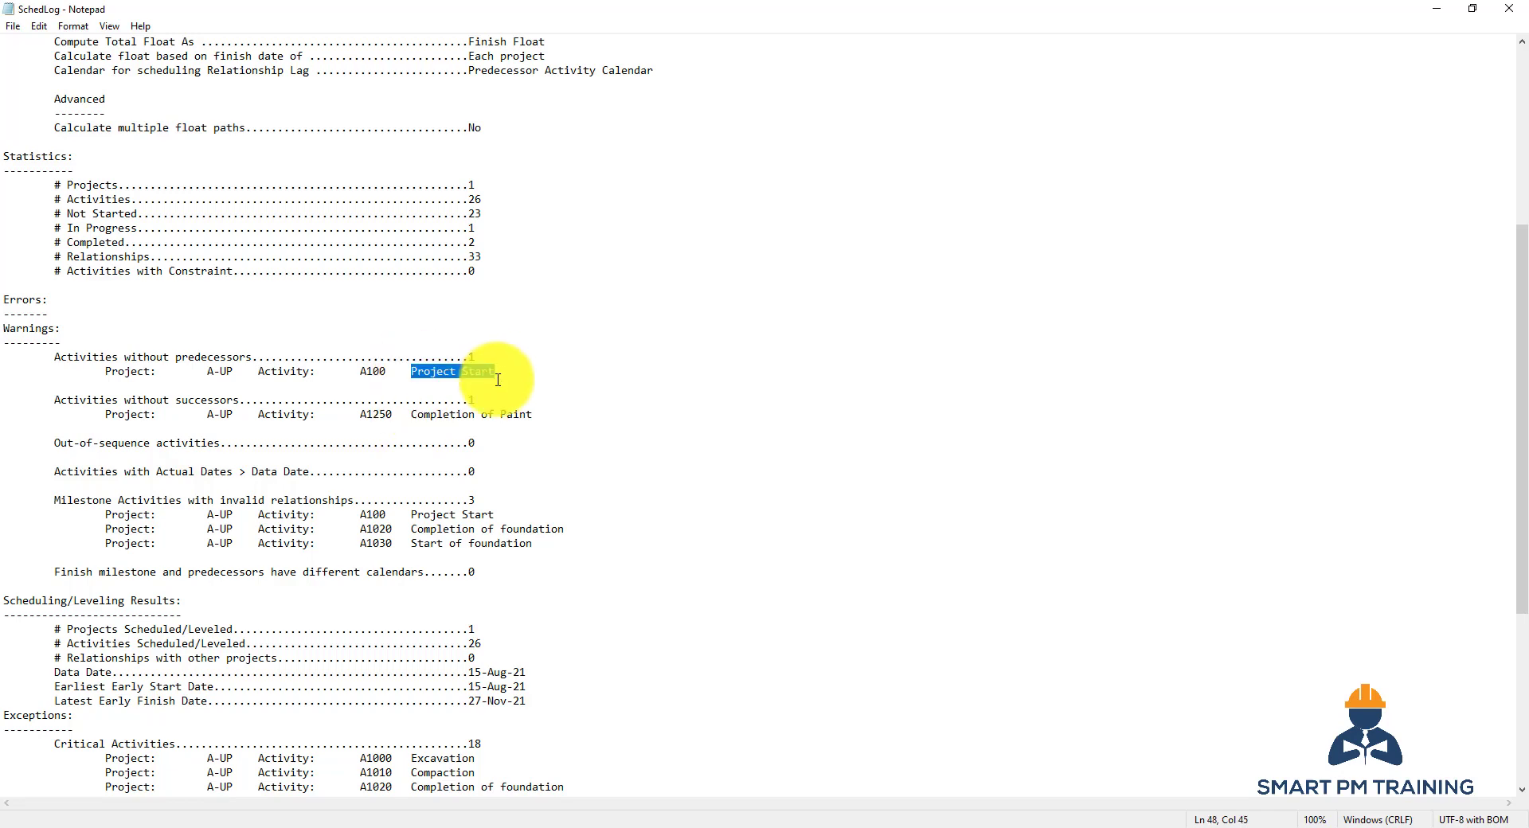
drag(547, 415, 417, 412)
click(204, 358)
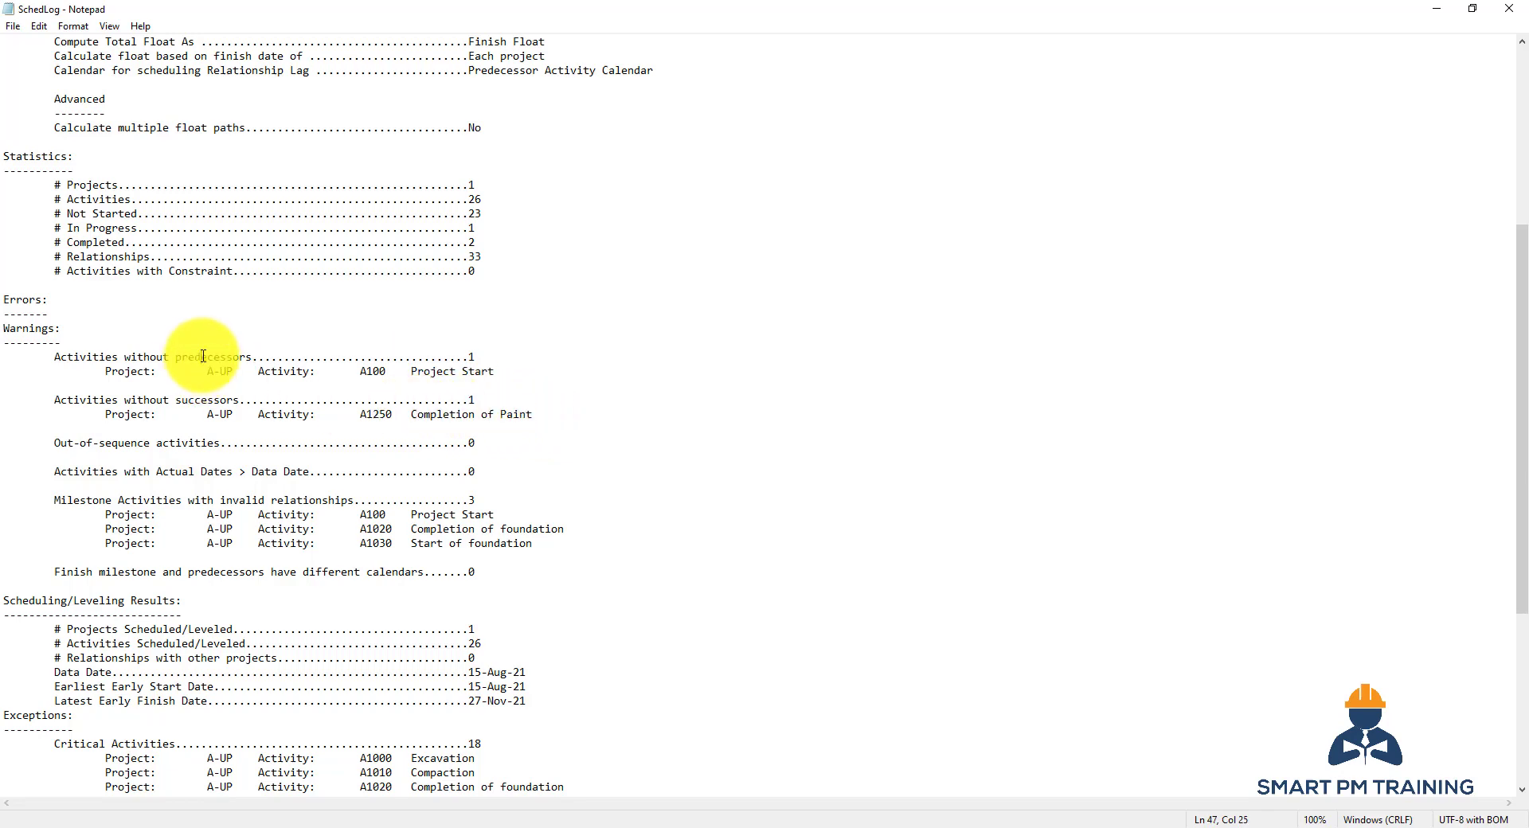
click(207, 357)
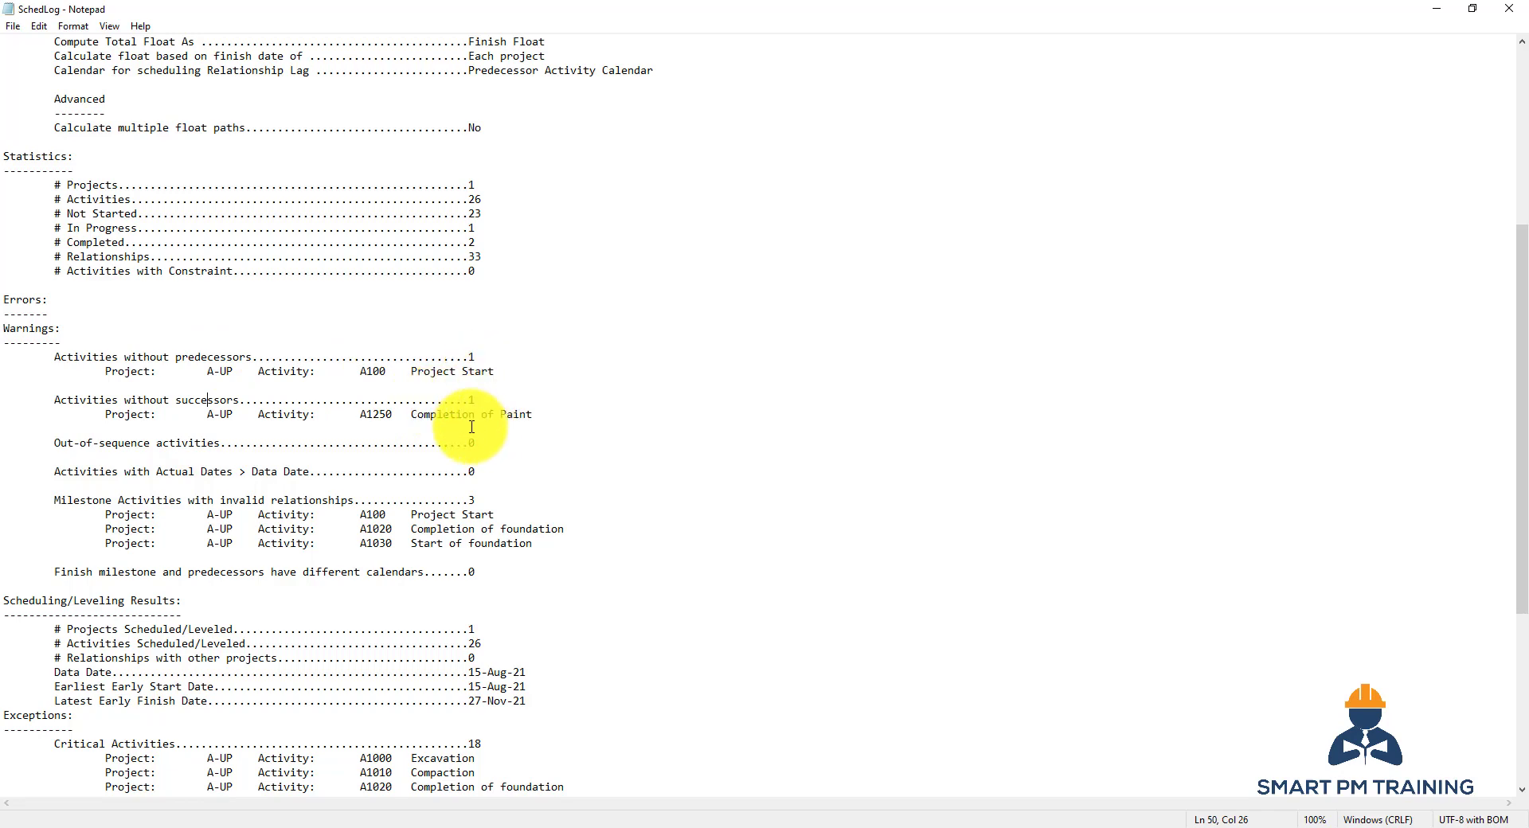
Confirm zero out-of-sequence activities and close Notepad
scroll(472, 427, down, 3)
drag(488, 314, 79, 314)
click(478, 312)
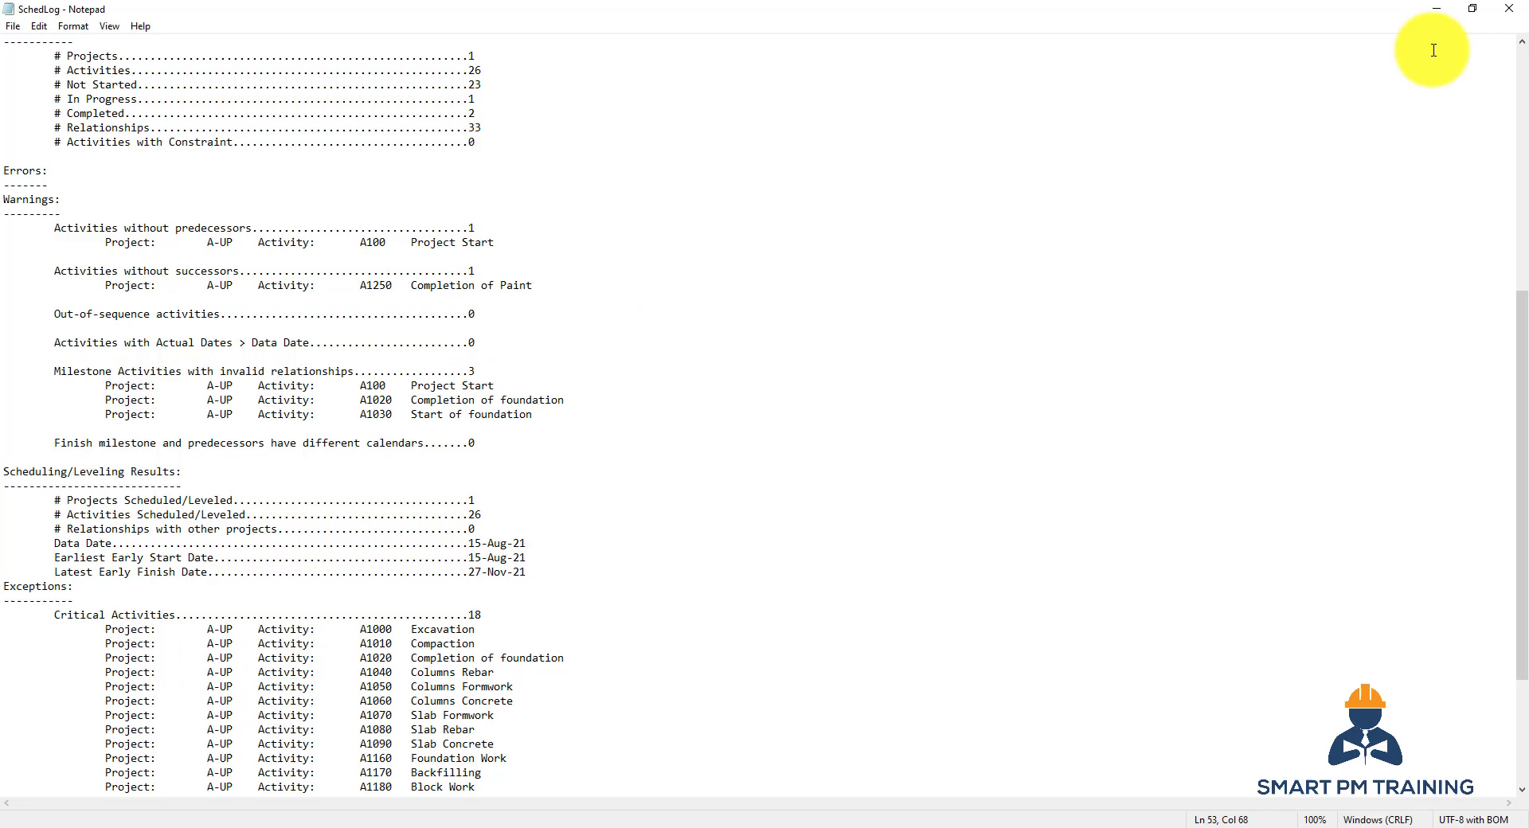
click(1509, 8)
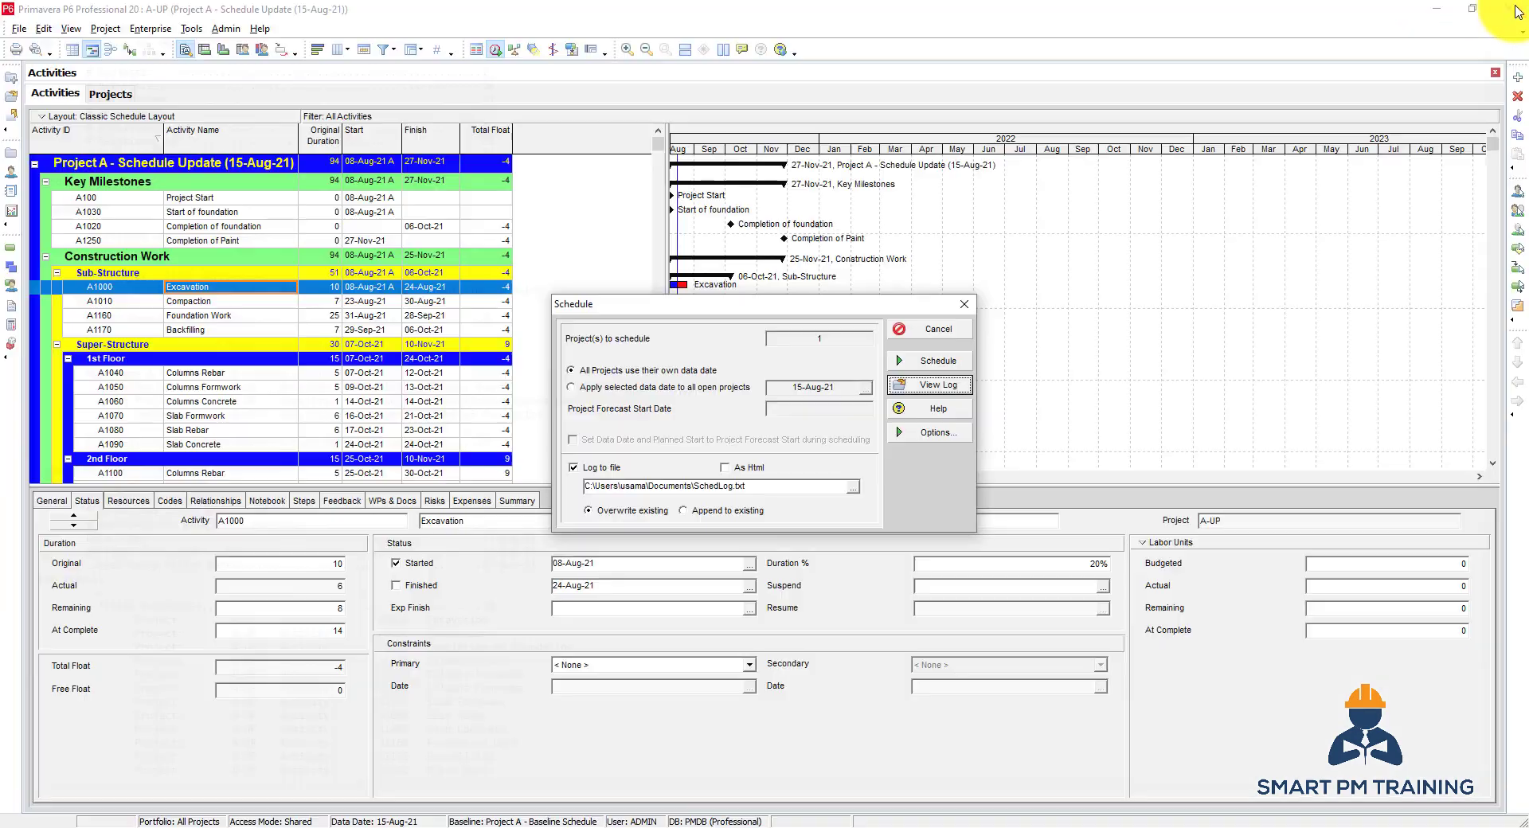
Cancel scheduling and clear the Started status of A1030 Start of foundation
click(928, 333)
click(209, 501)
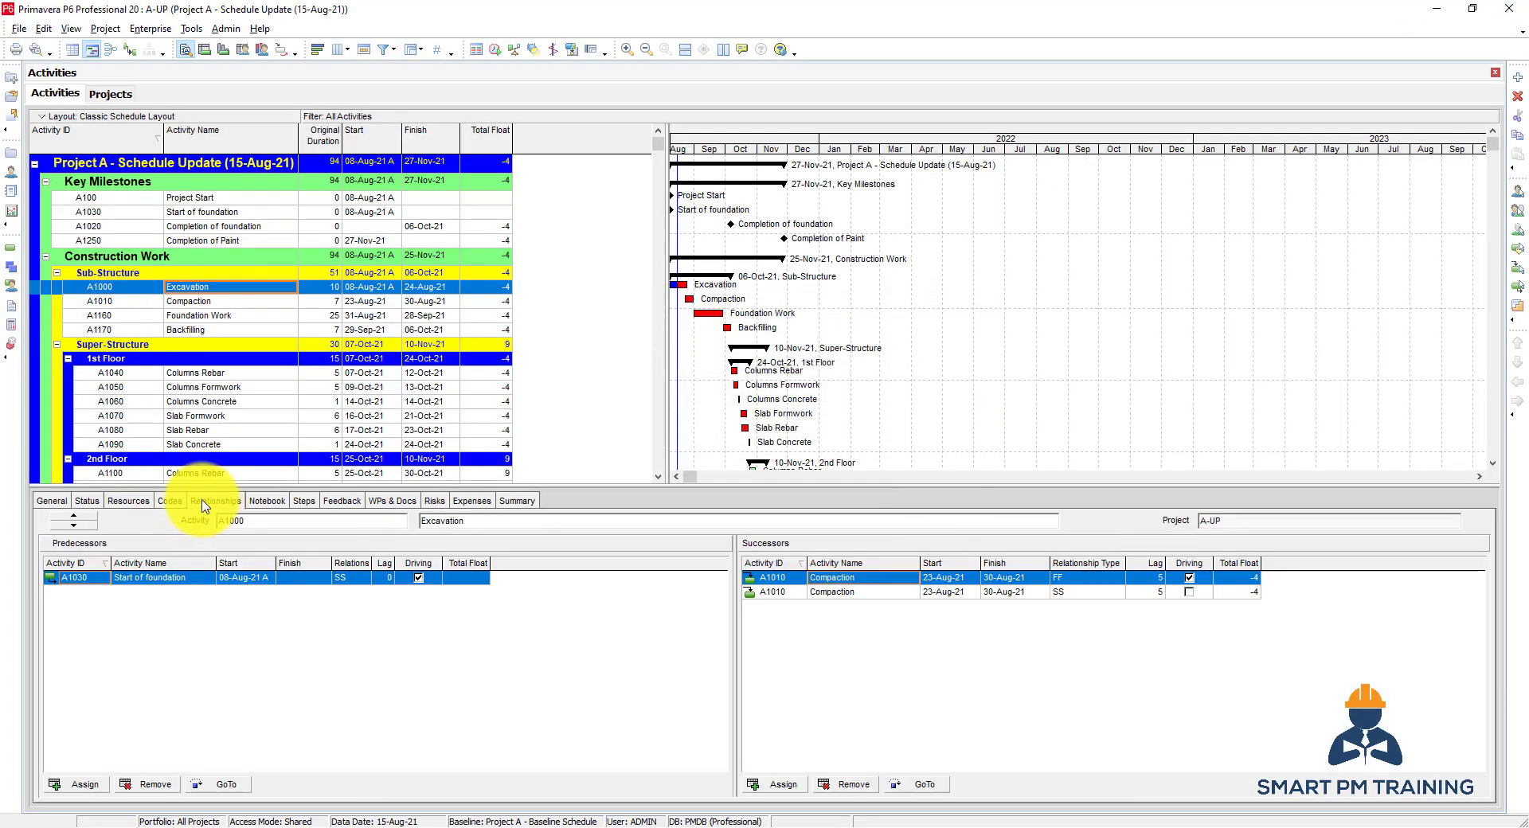
click(198, 212)
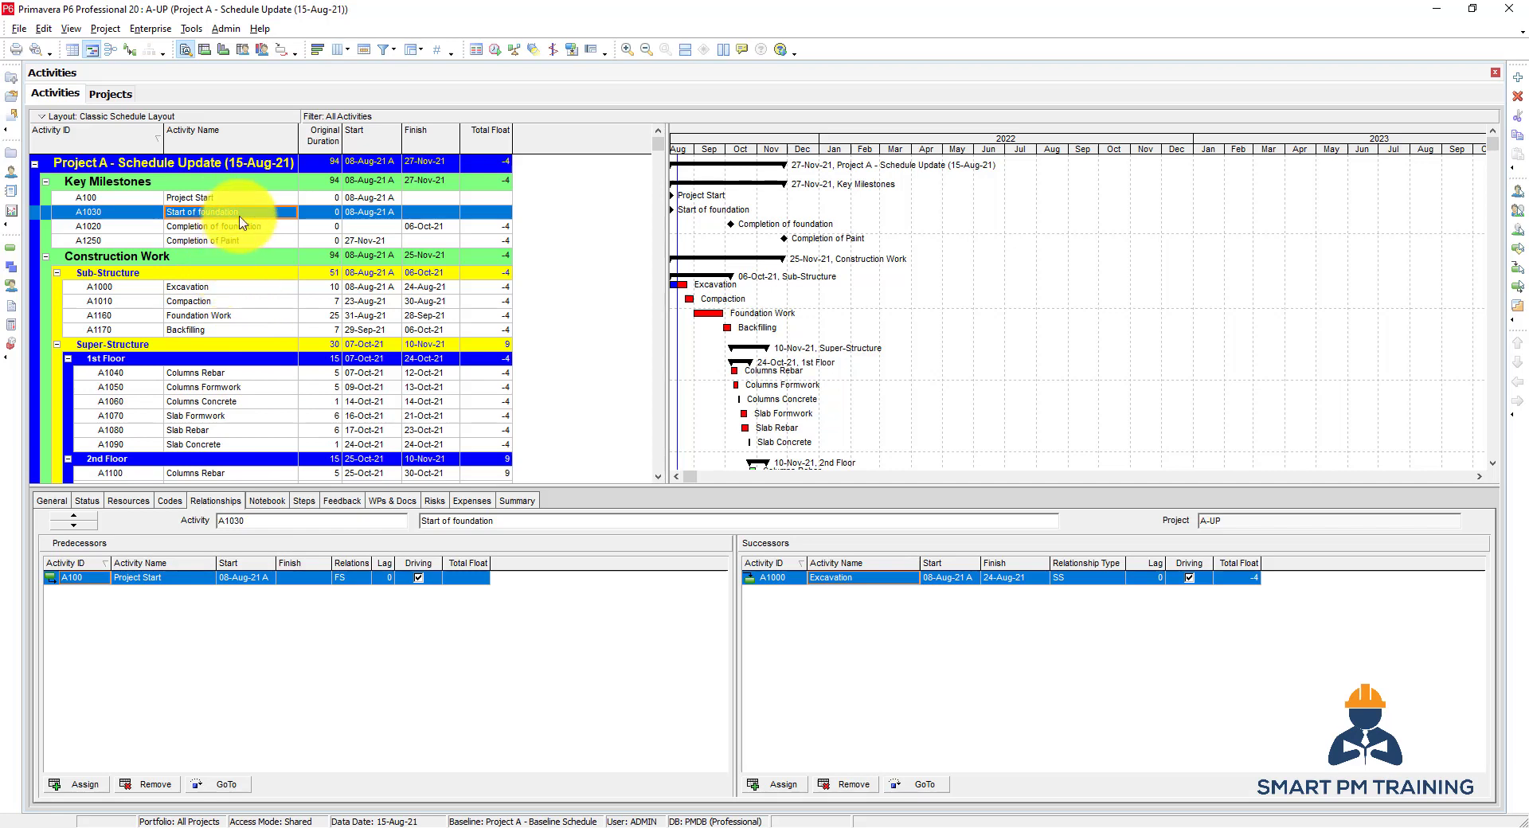
click(87, 500)
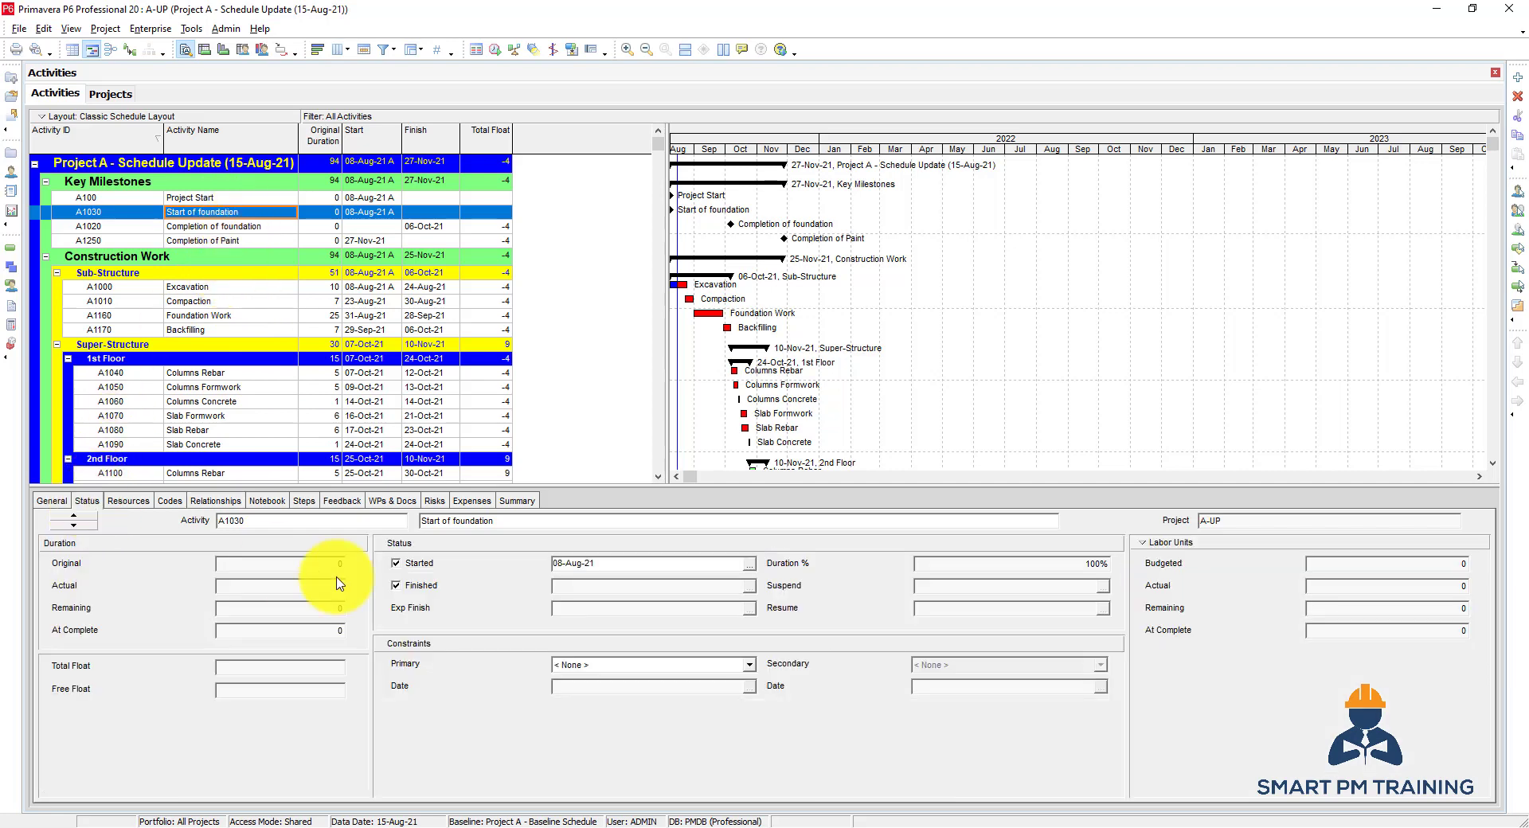
click(415, 564)
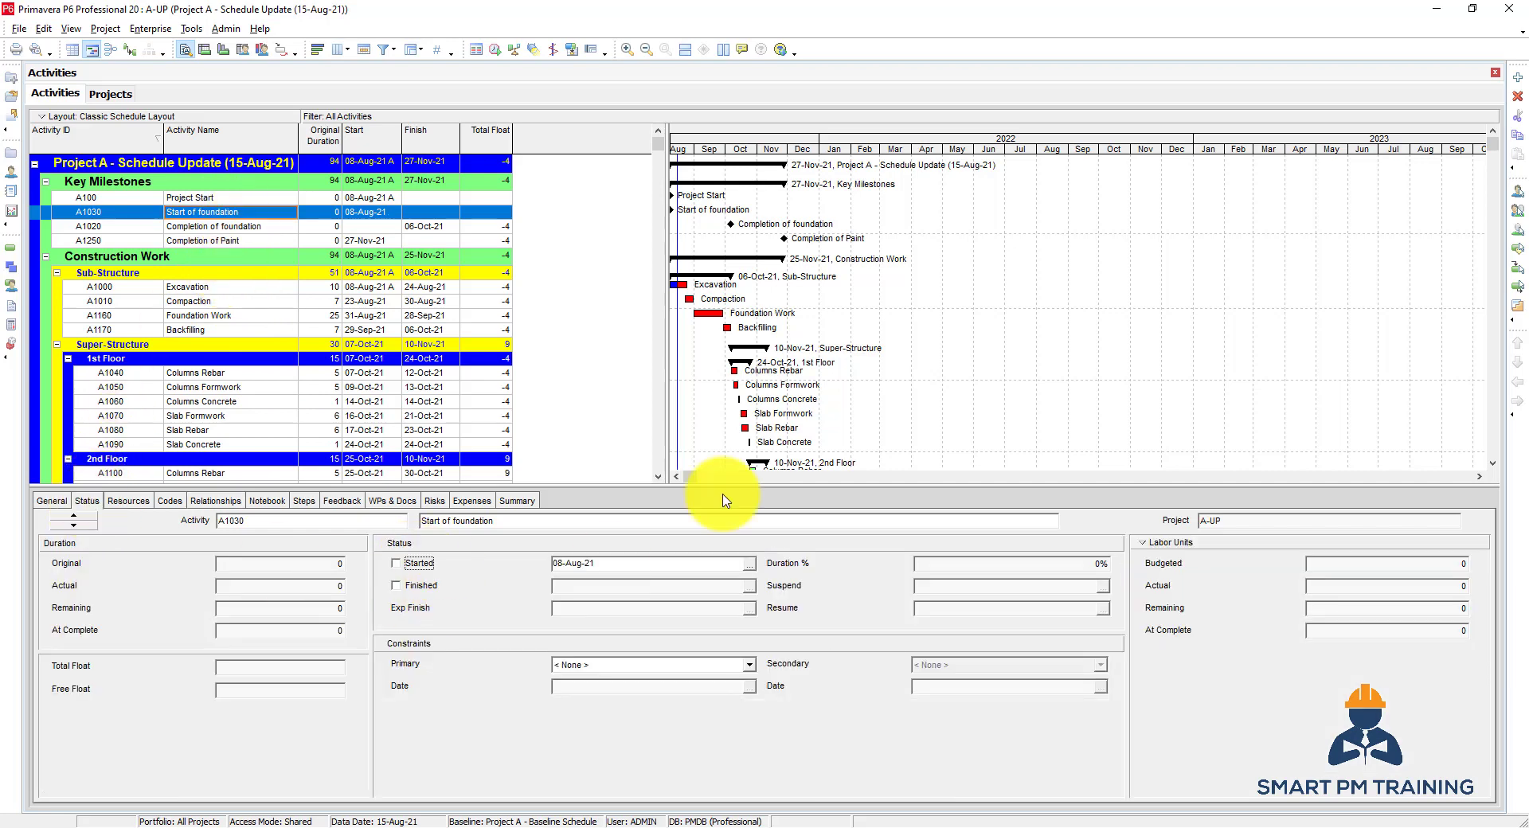
Reschedule the project with F9 so A1030 starts 15-Aug-21, then view the schedule log
click(494, 54)
click(908, 347)
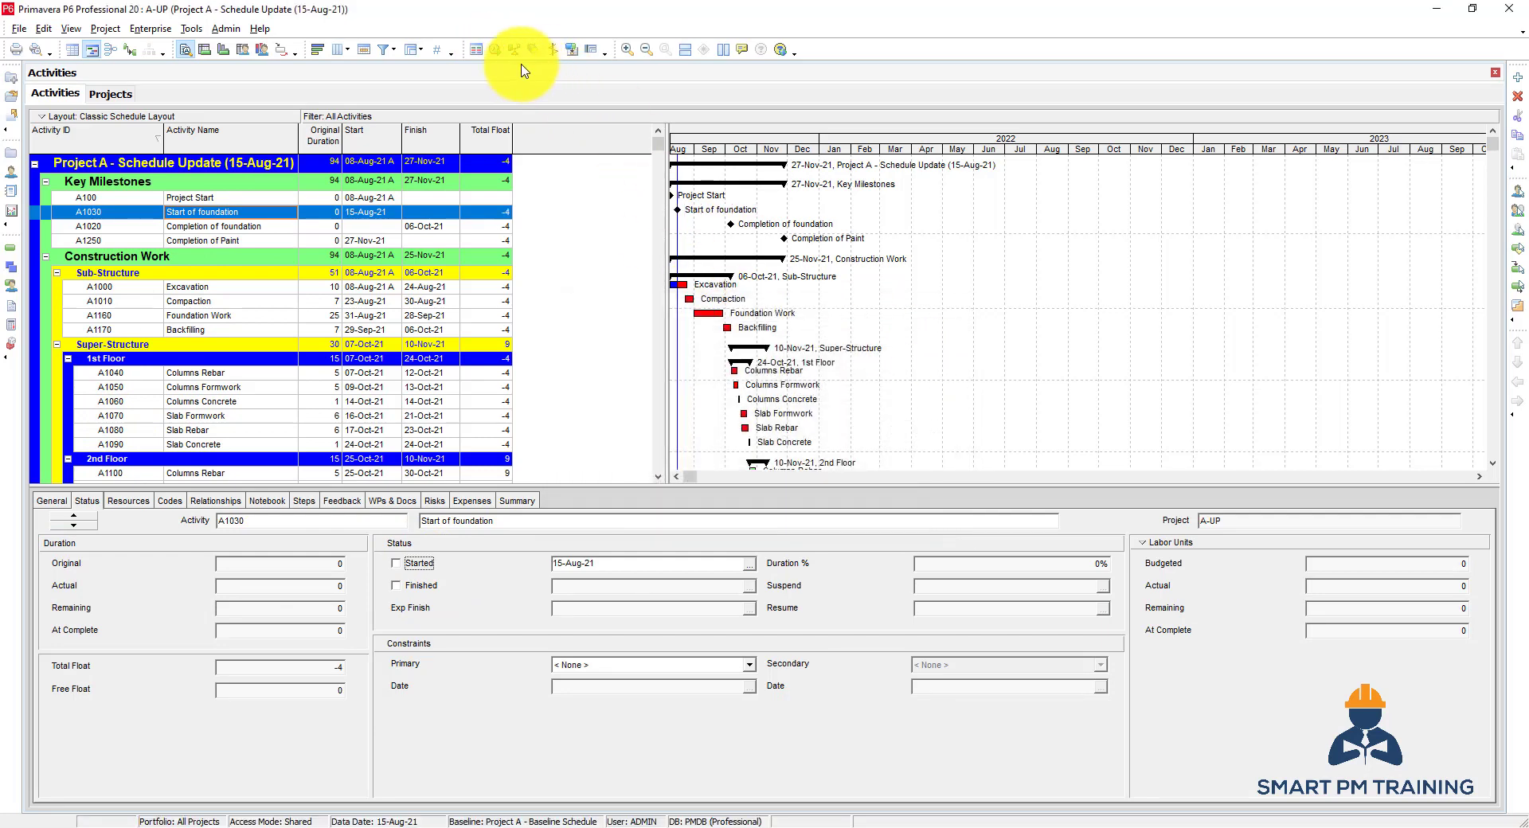
click(494, 50)
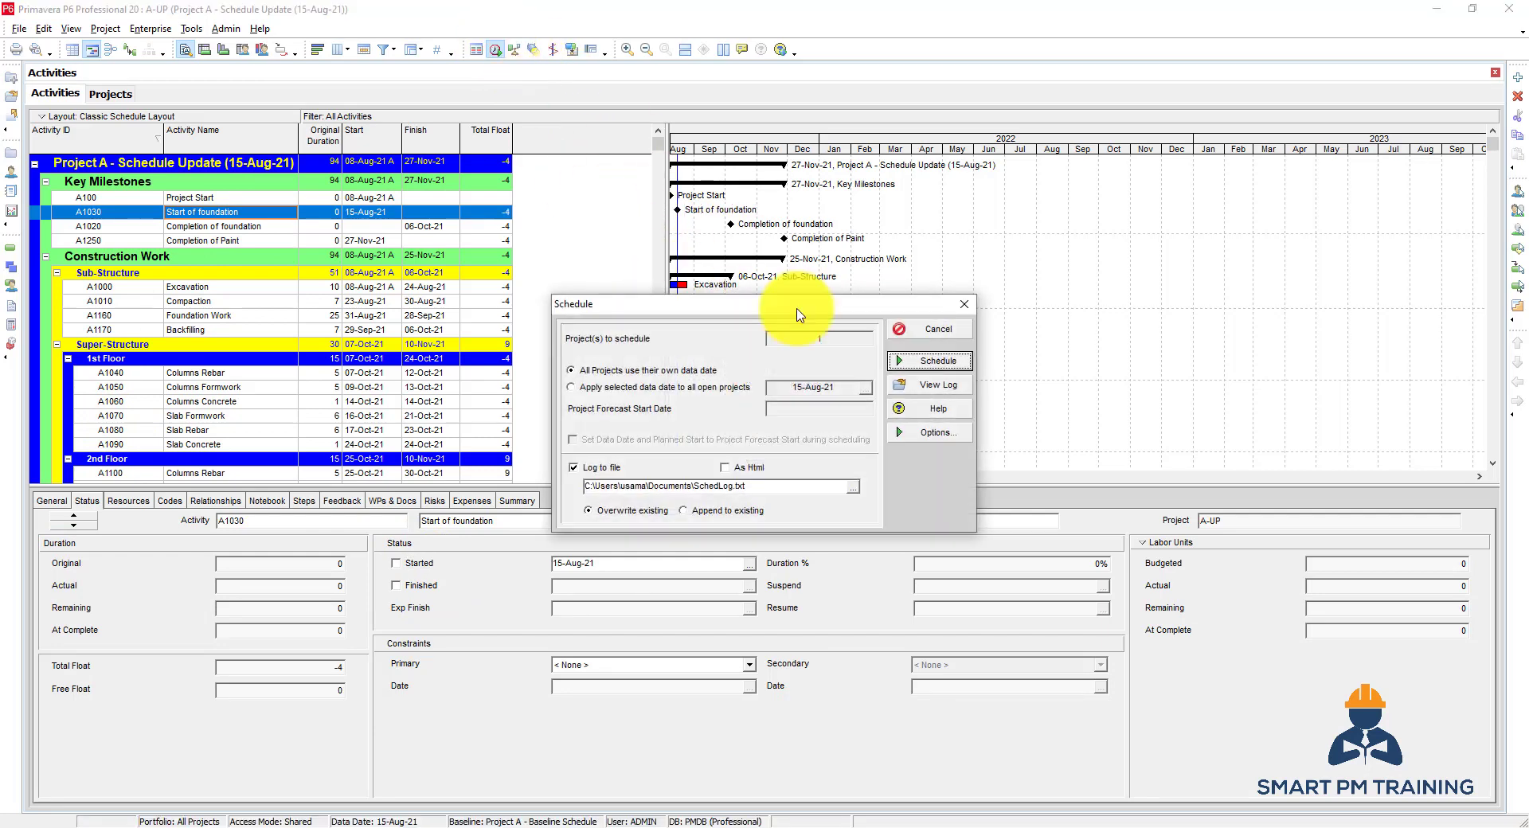
click(955, 390)
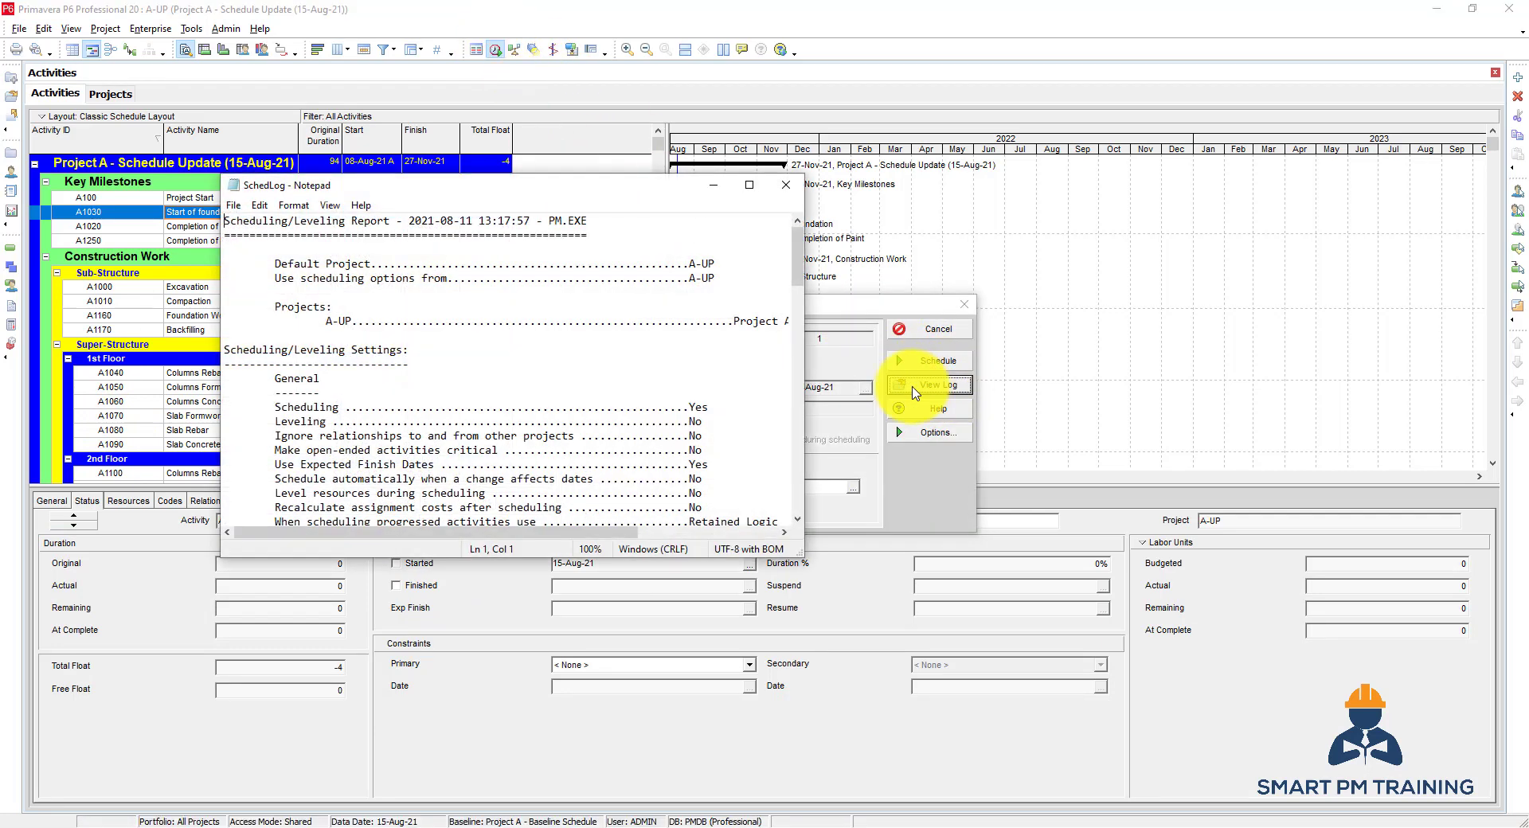
Maximize the SchedLog, check its Warnings for out-of-sequence A1000 Excavation, and close Notepad
double_click(610, 192)
scroll(521, 374, down, 10)
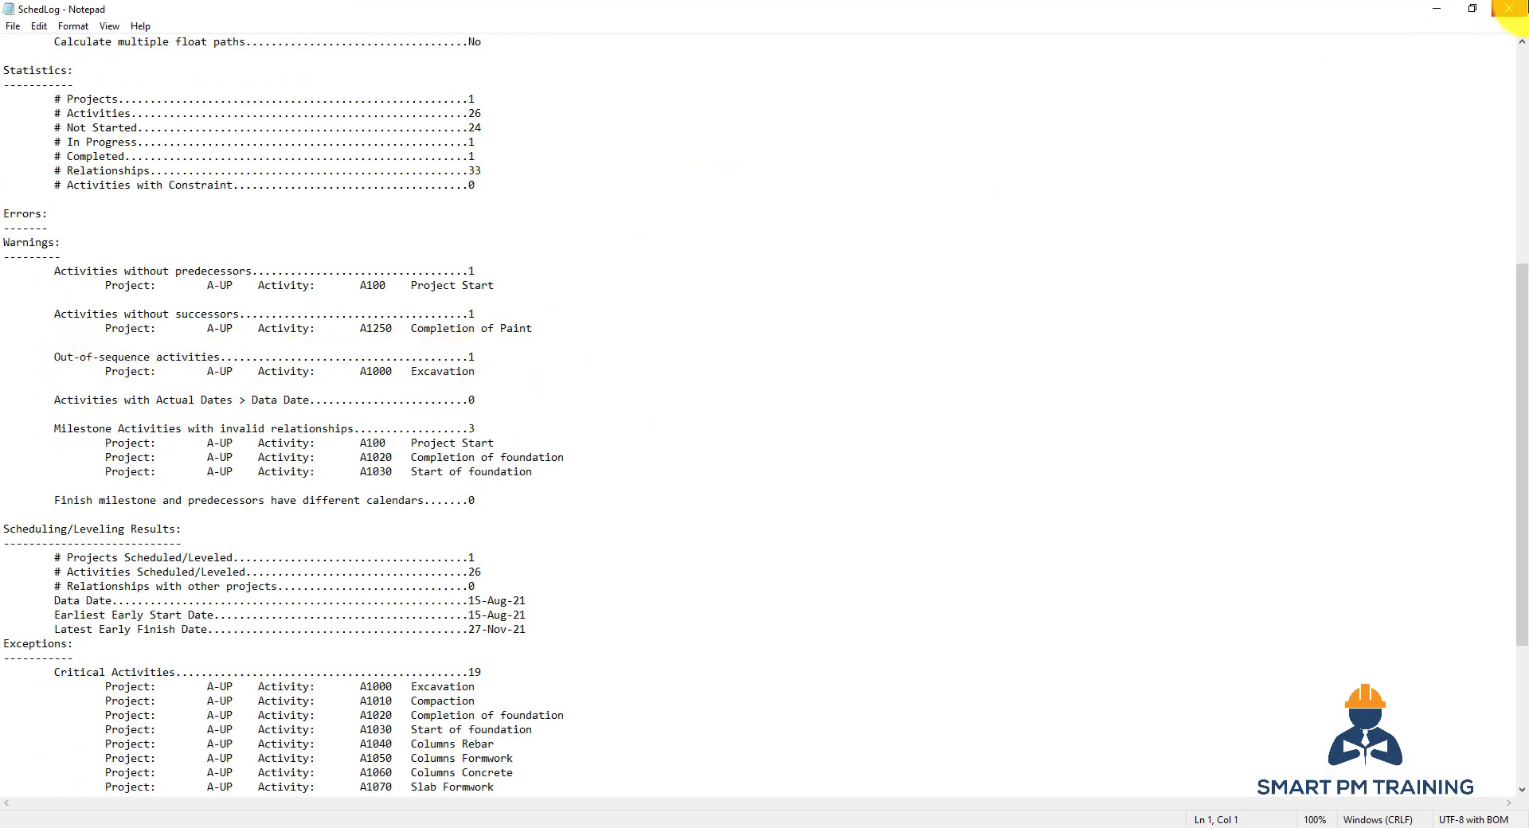
click(1509, 9)
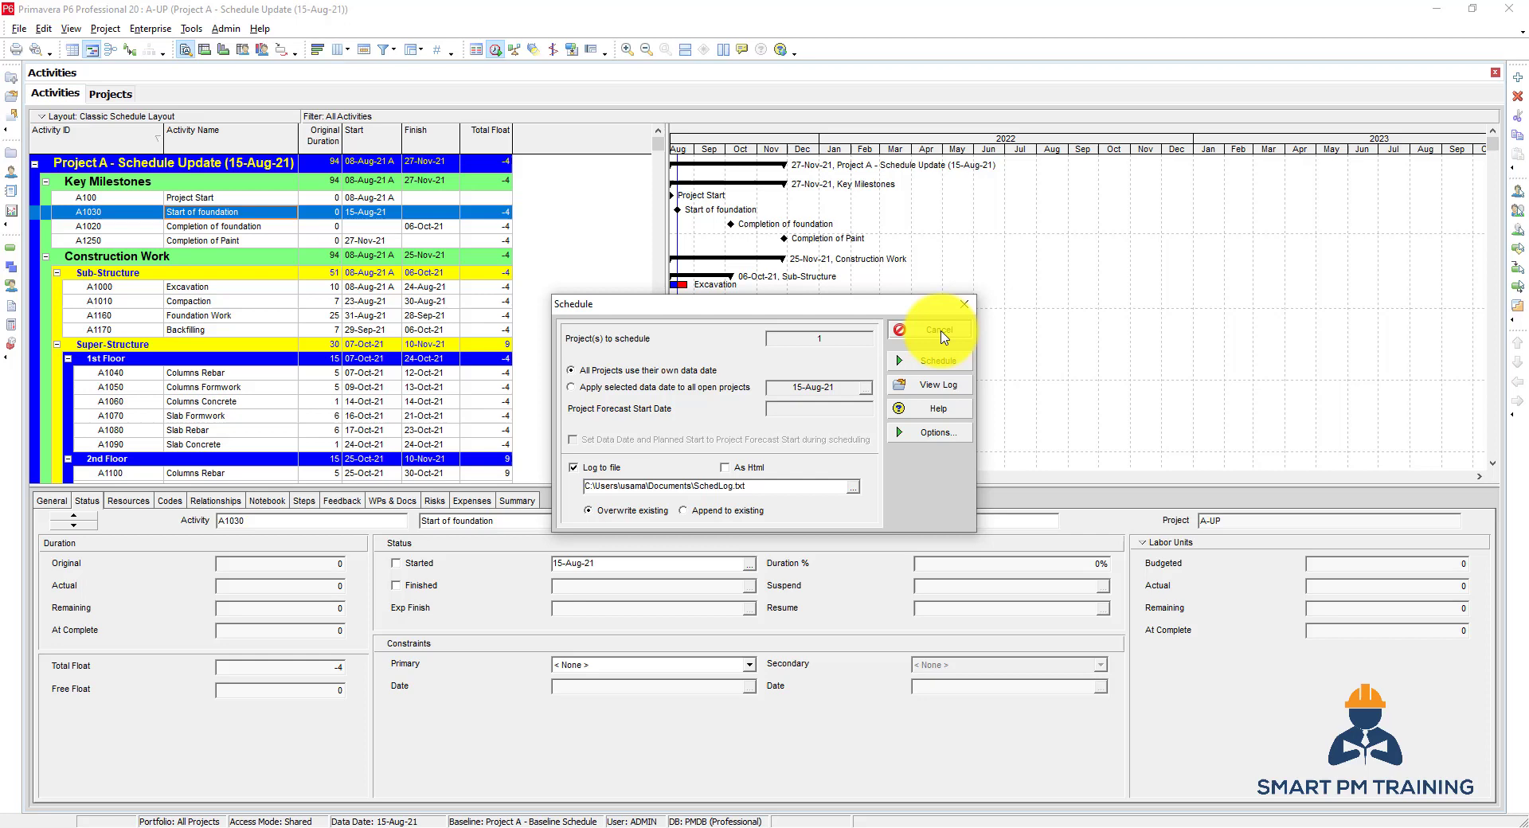
Show A1000 Excavation's relationships and check SS predecessor A1030's 15-Aug-21 start
click(927, 327)
click(231, 286)
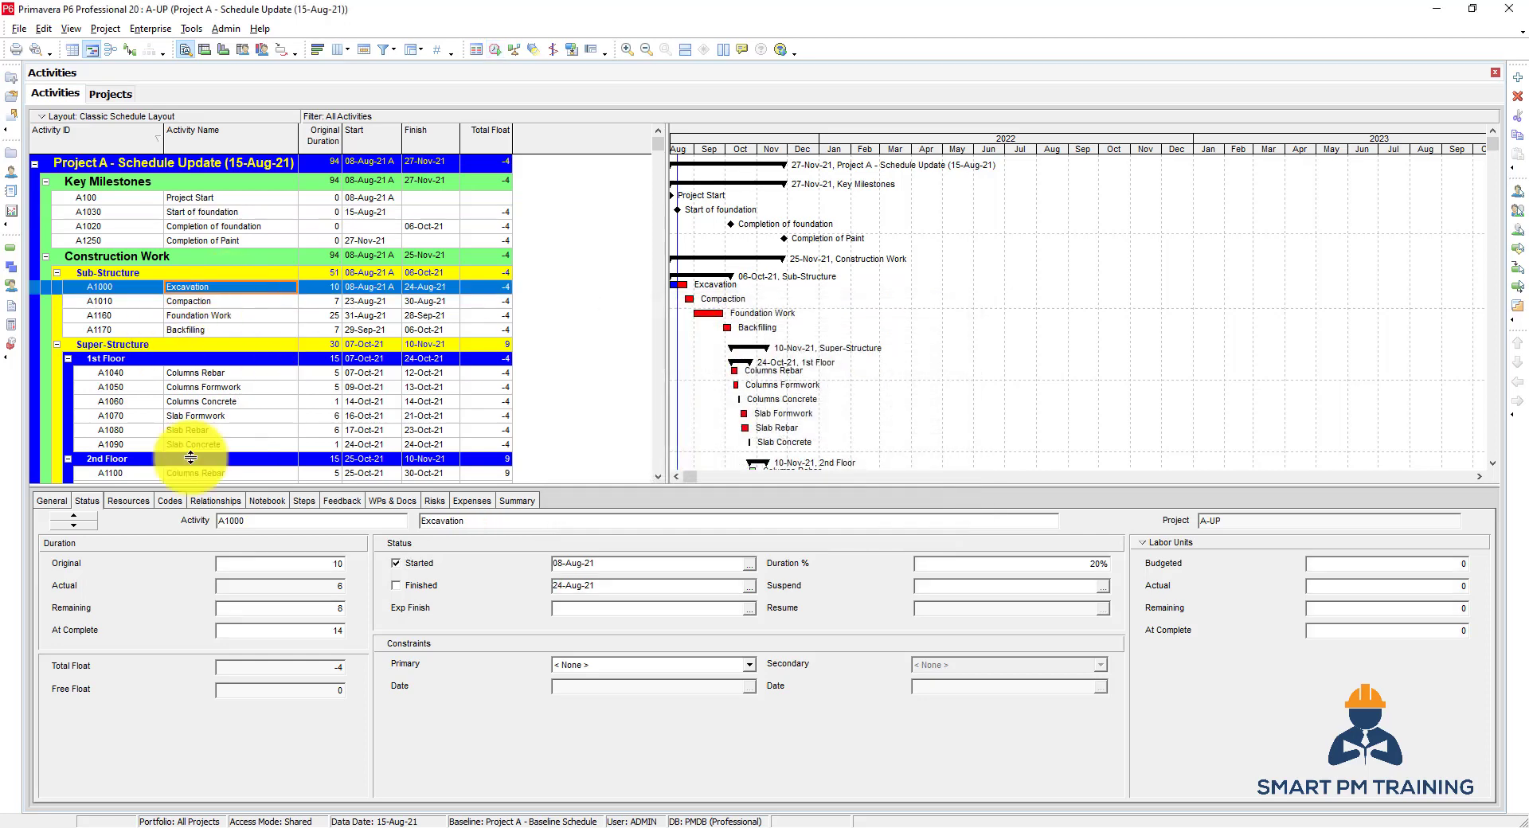
click(216, 501)
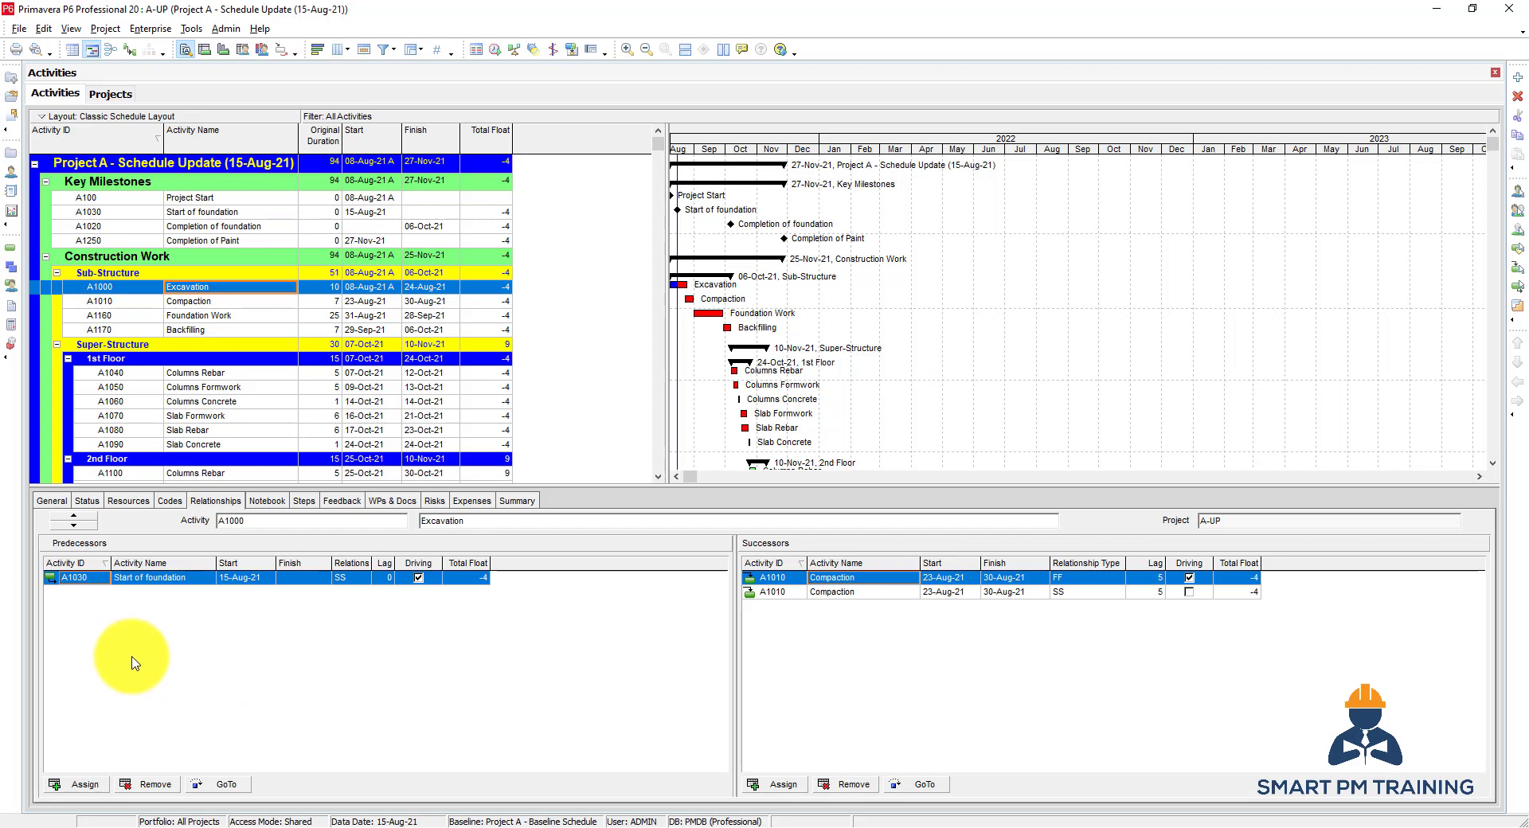
click(335, 288)
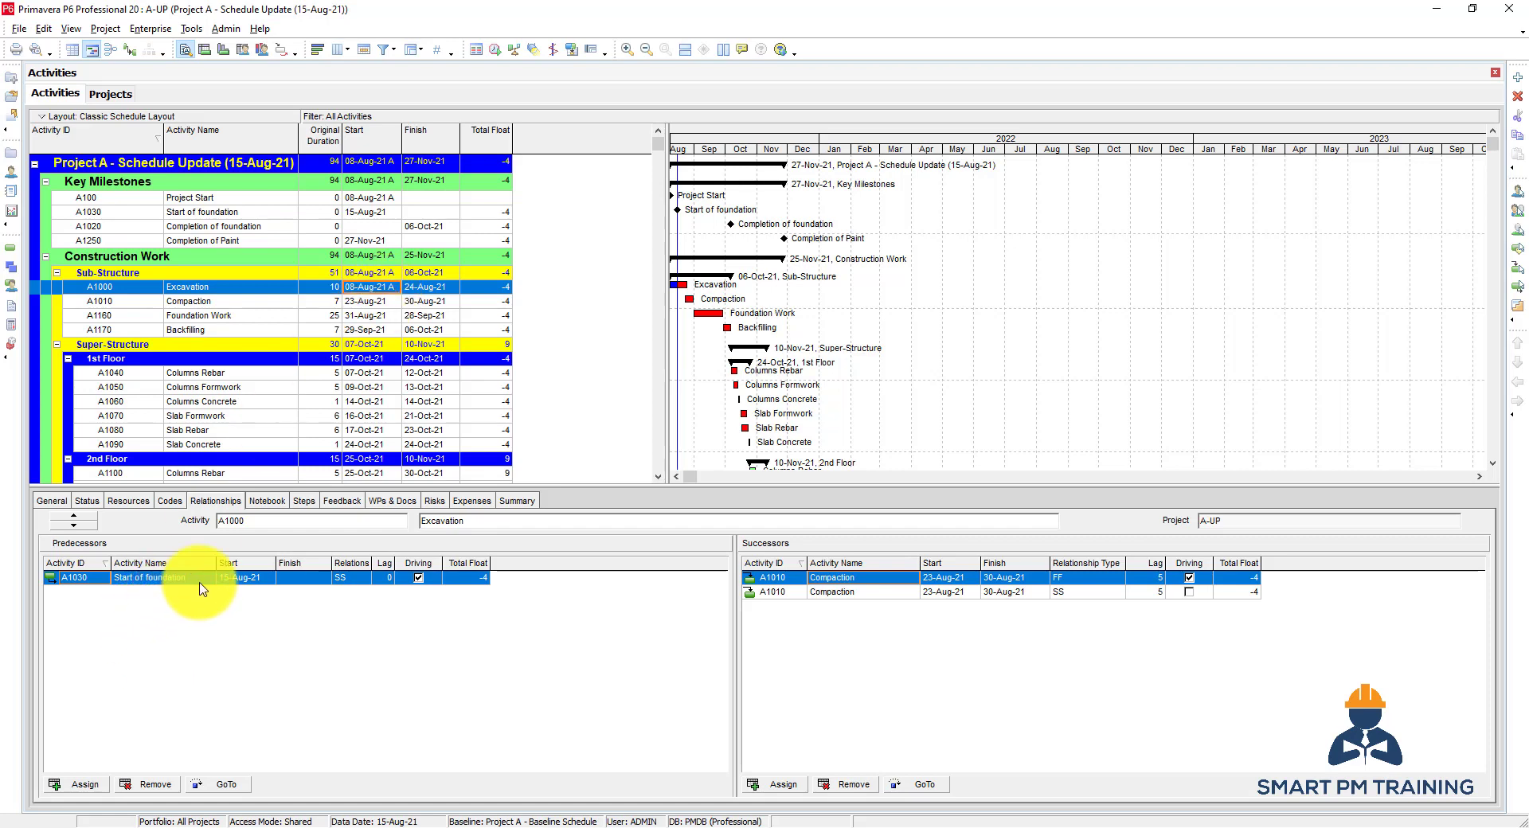
click(266, 578)
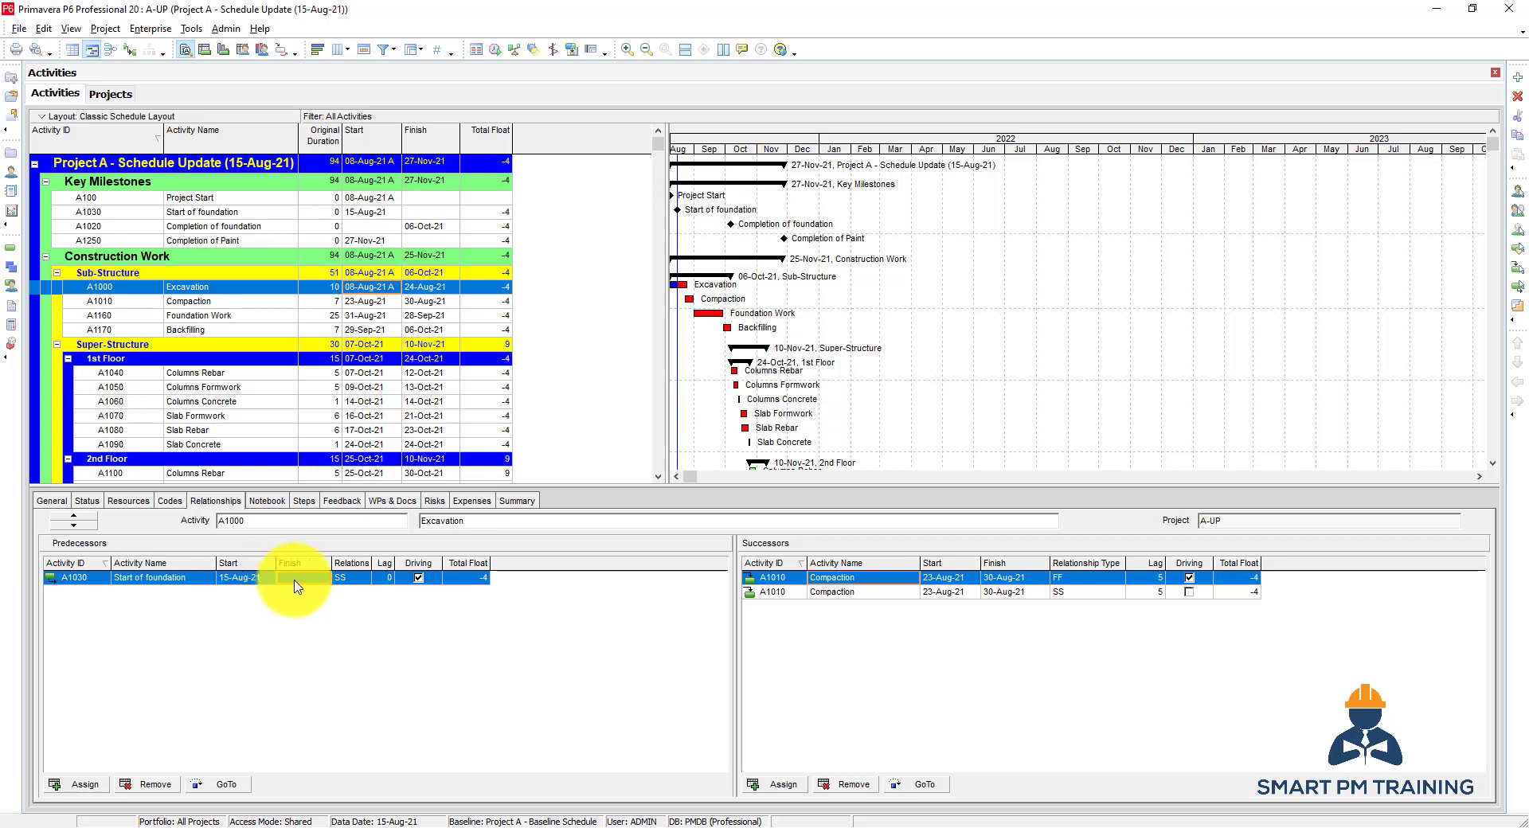
Reselect A1000 Excavation and scroll through its activity details
click(243, 290)
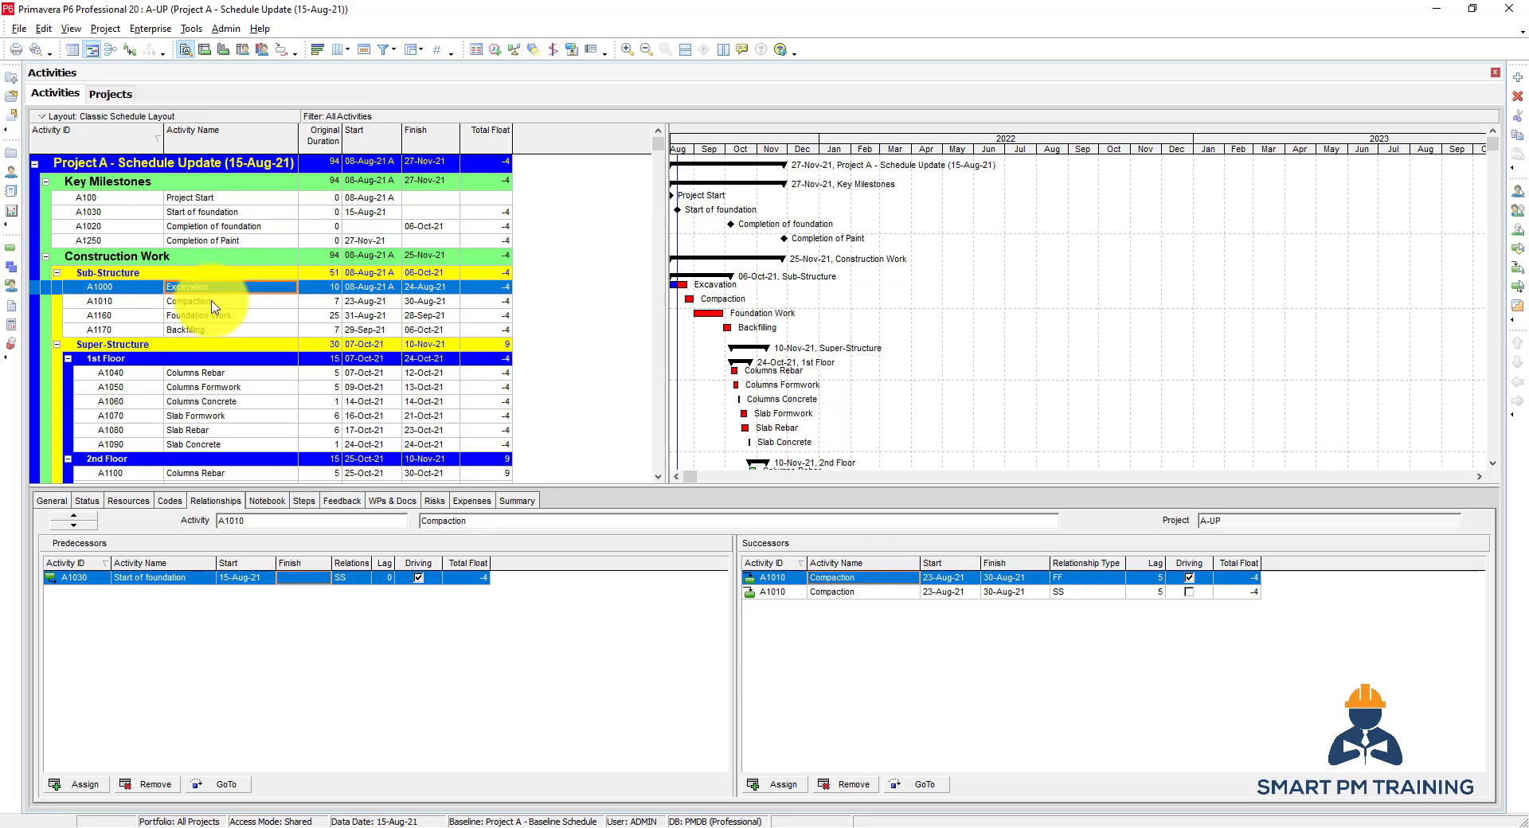
click(213, 291)
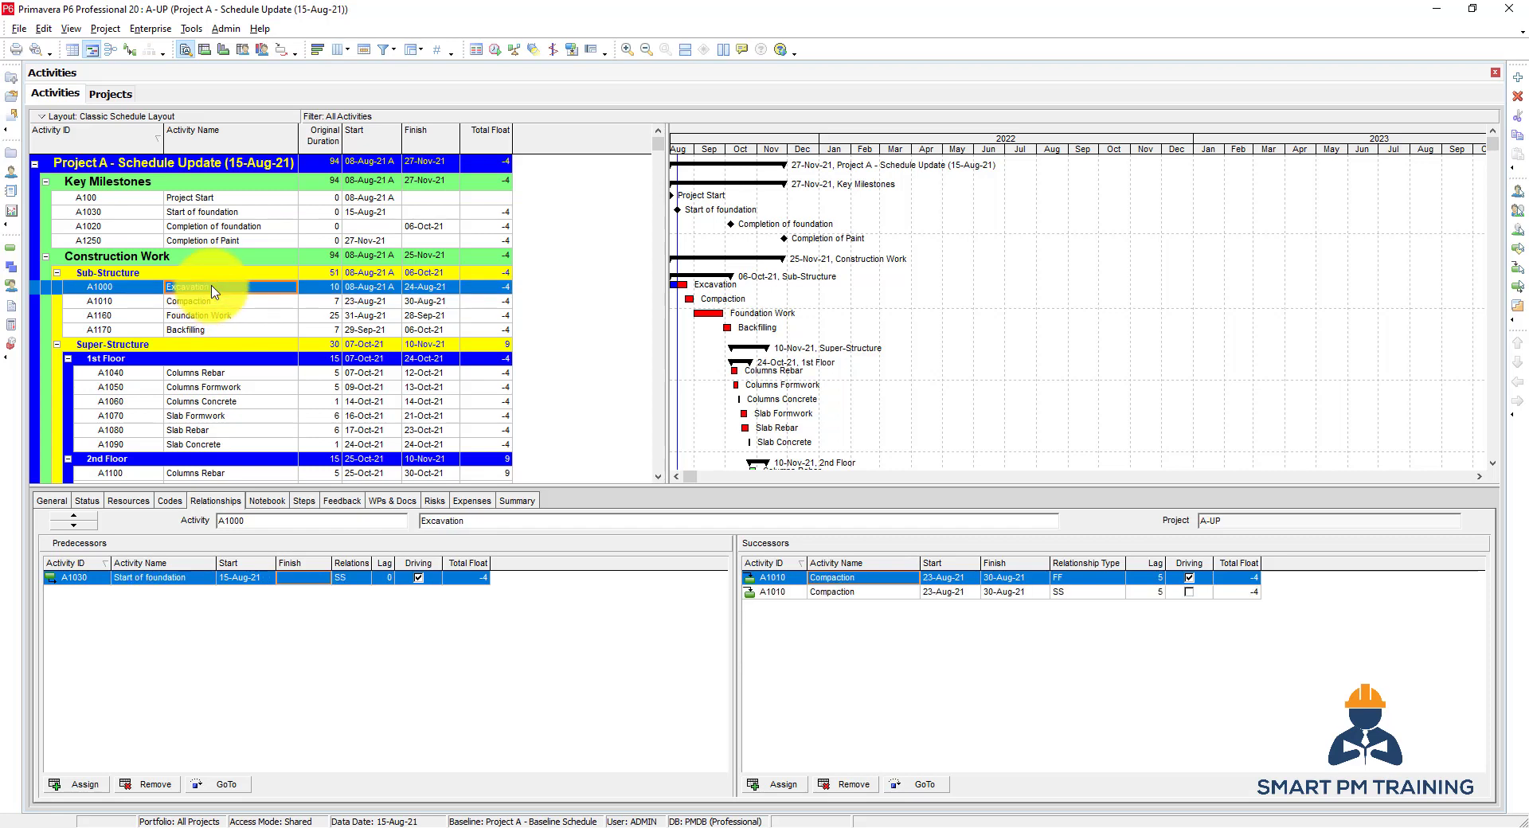
scroll(231, 312, down, 5)
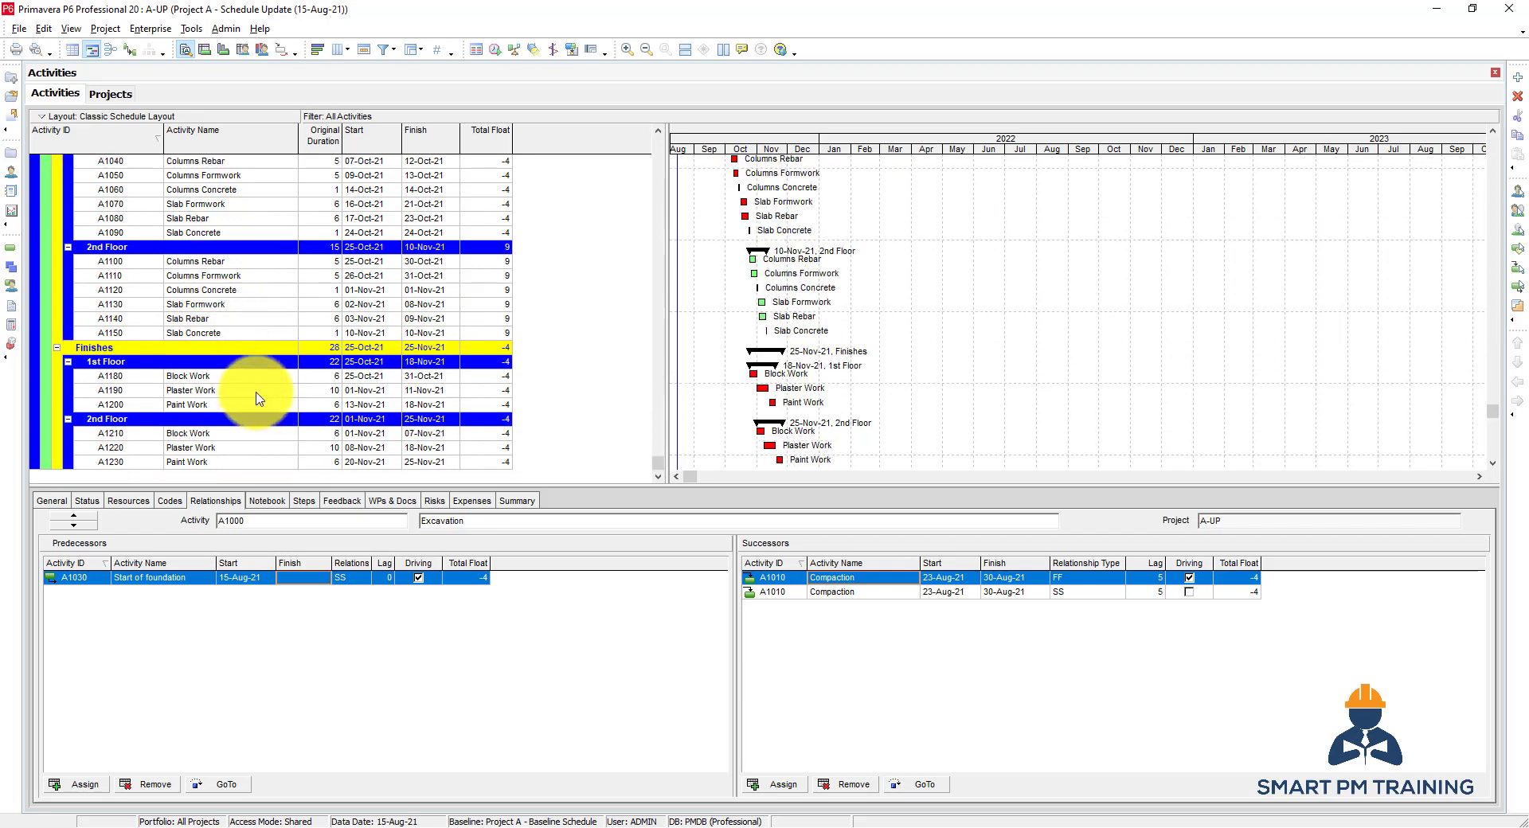
scroll(232, 390, up, 2)
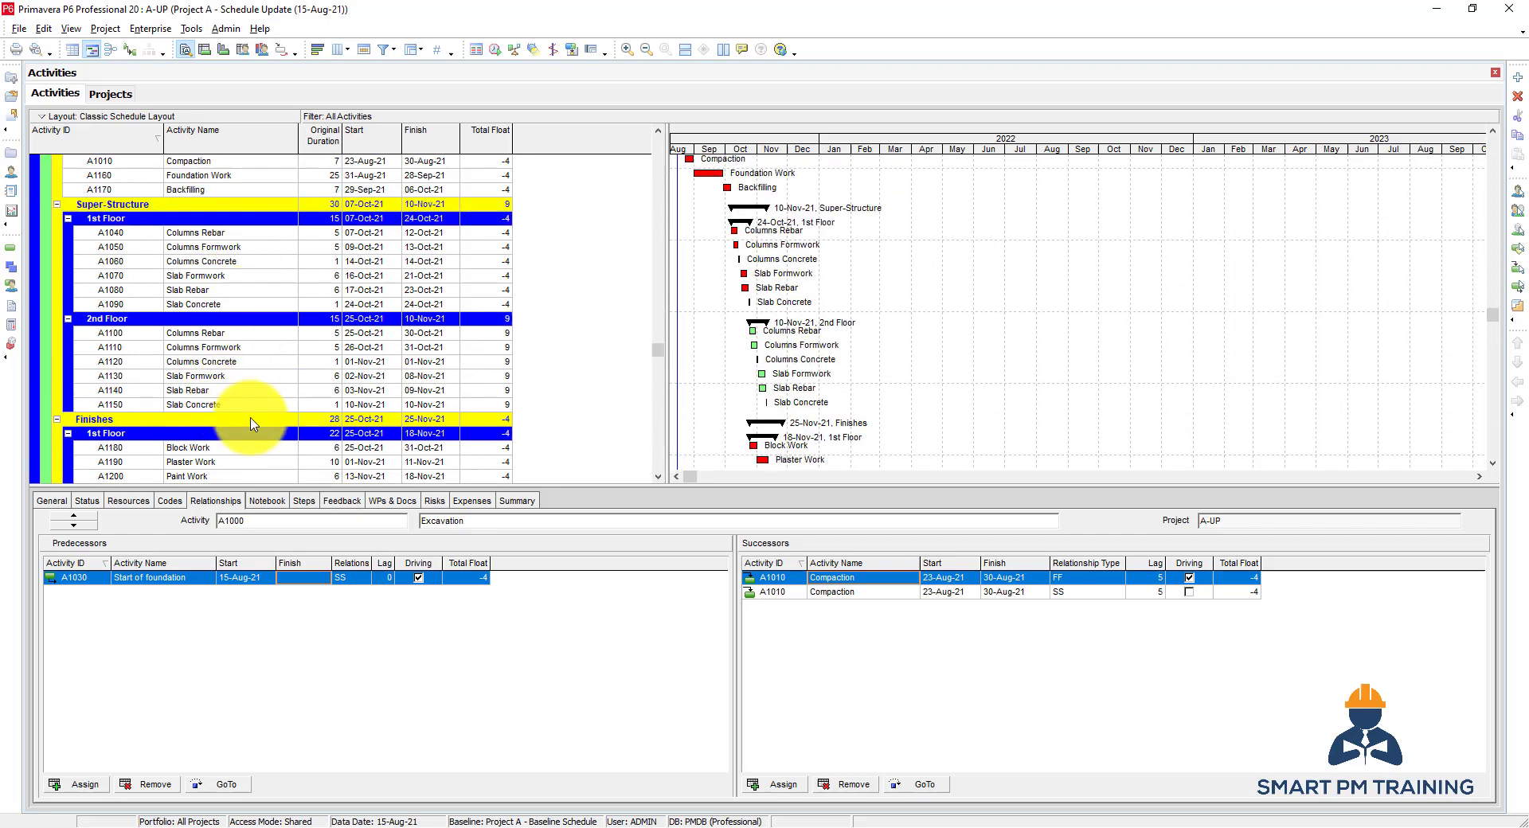
scroll(251, 424, down, 2)
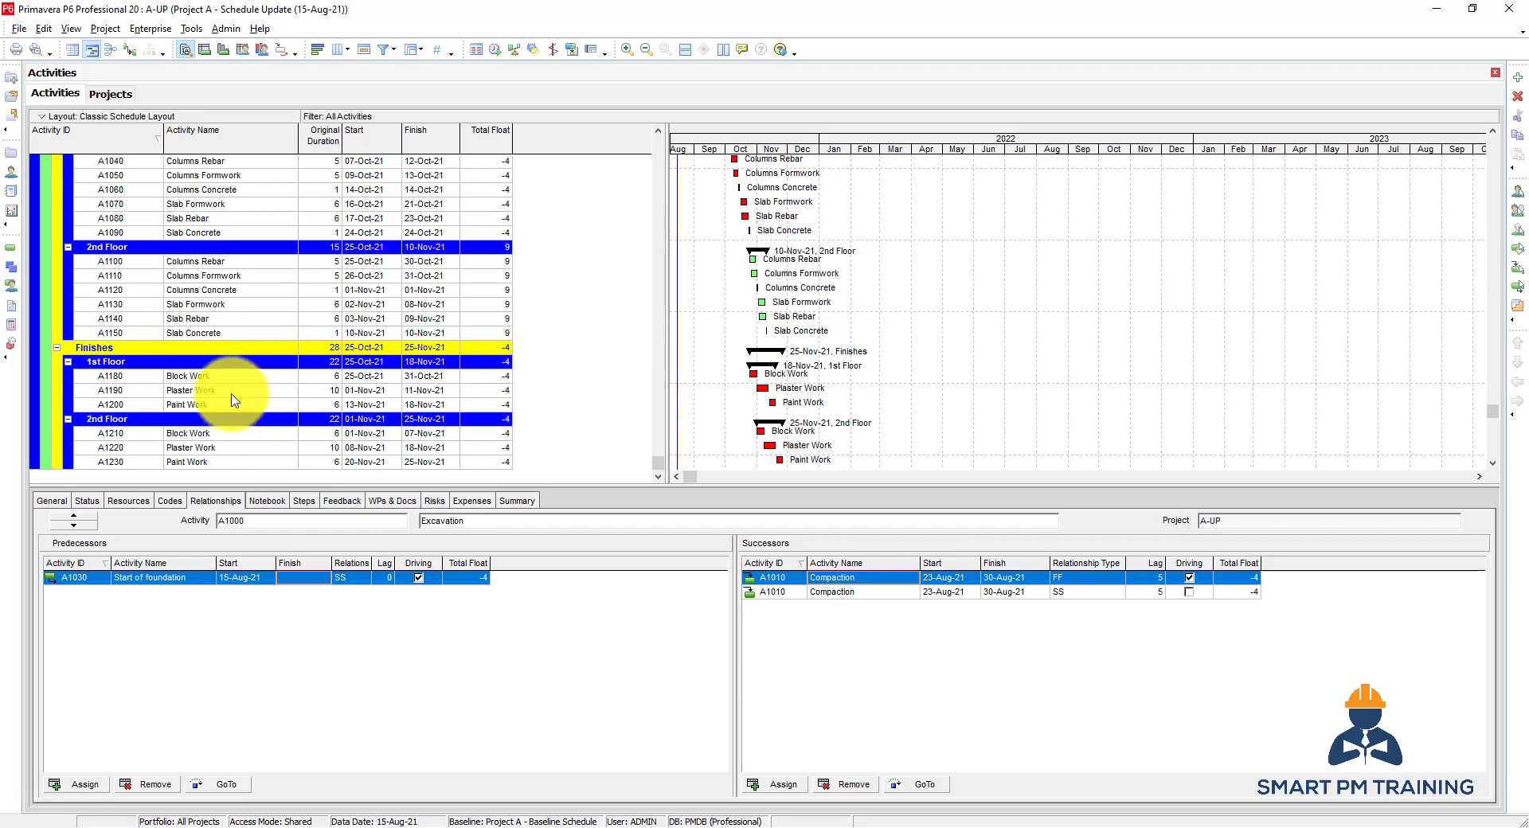
scroll(235, 400, up, 3)
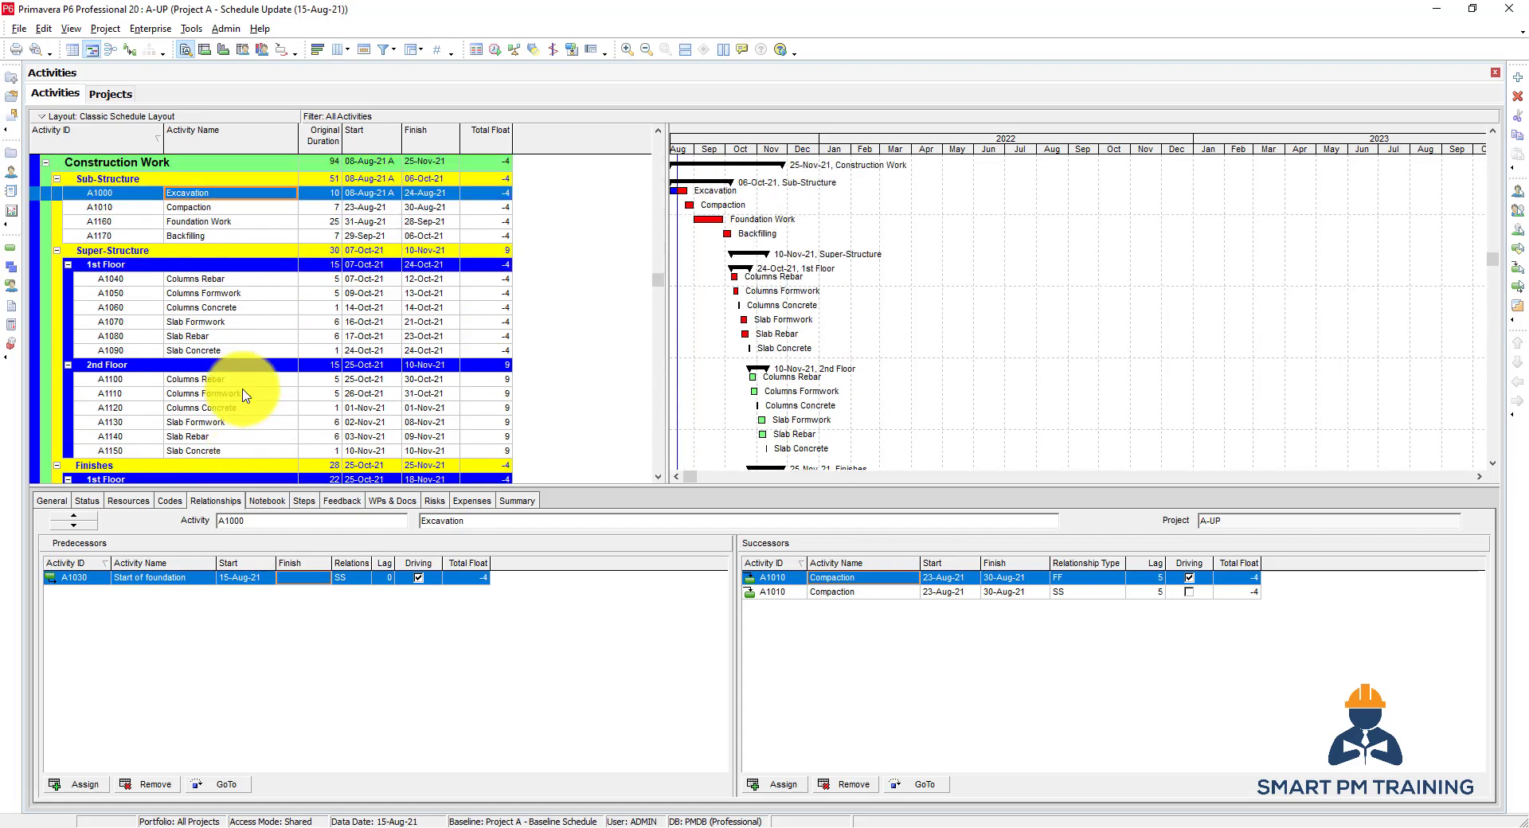
scroll(245, 396, up, 2)
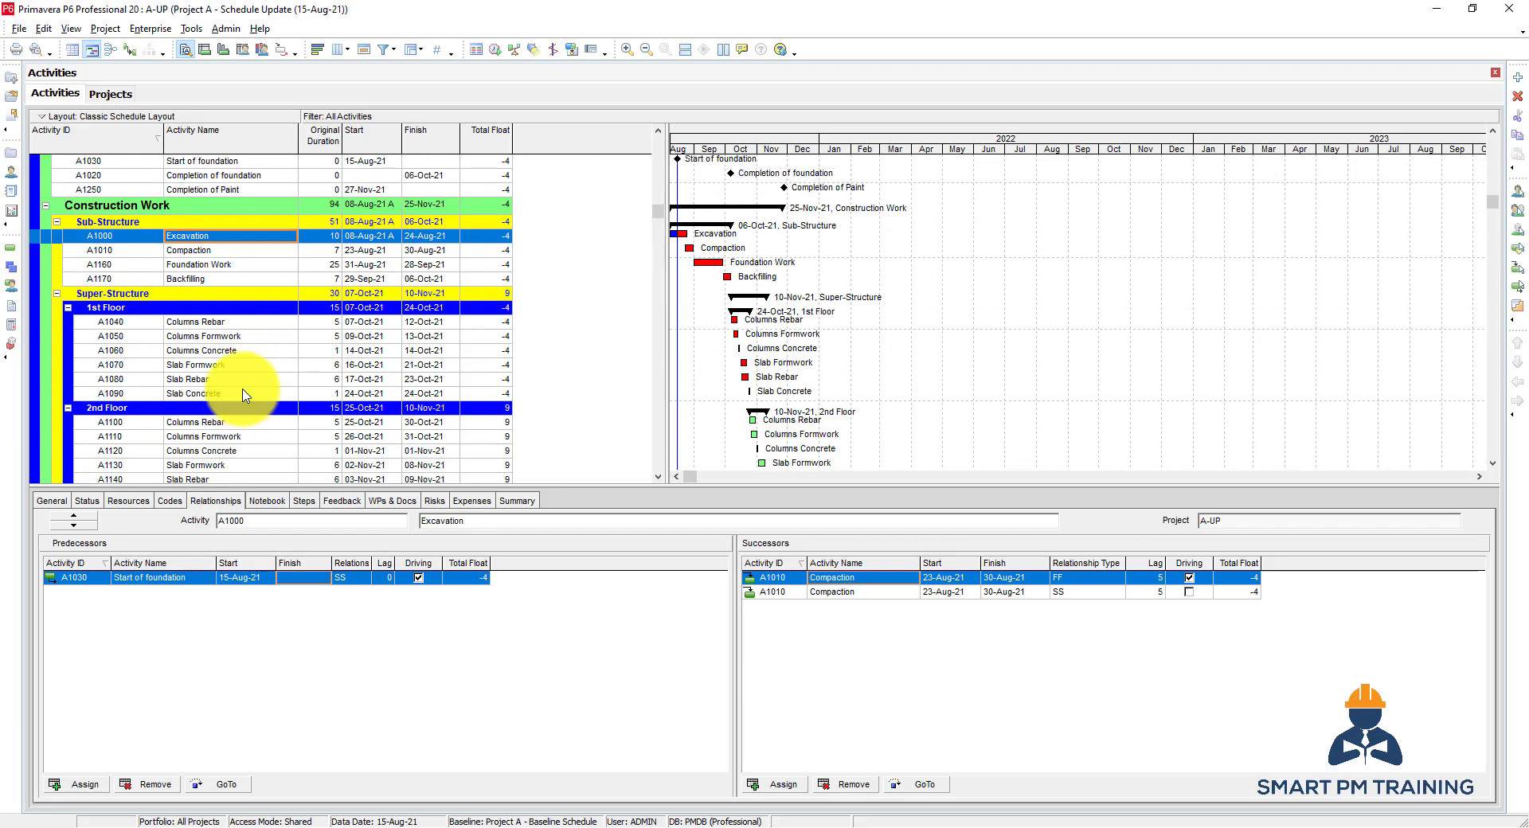
scroll(246, 396, up, 1)
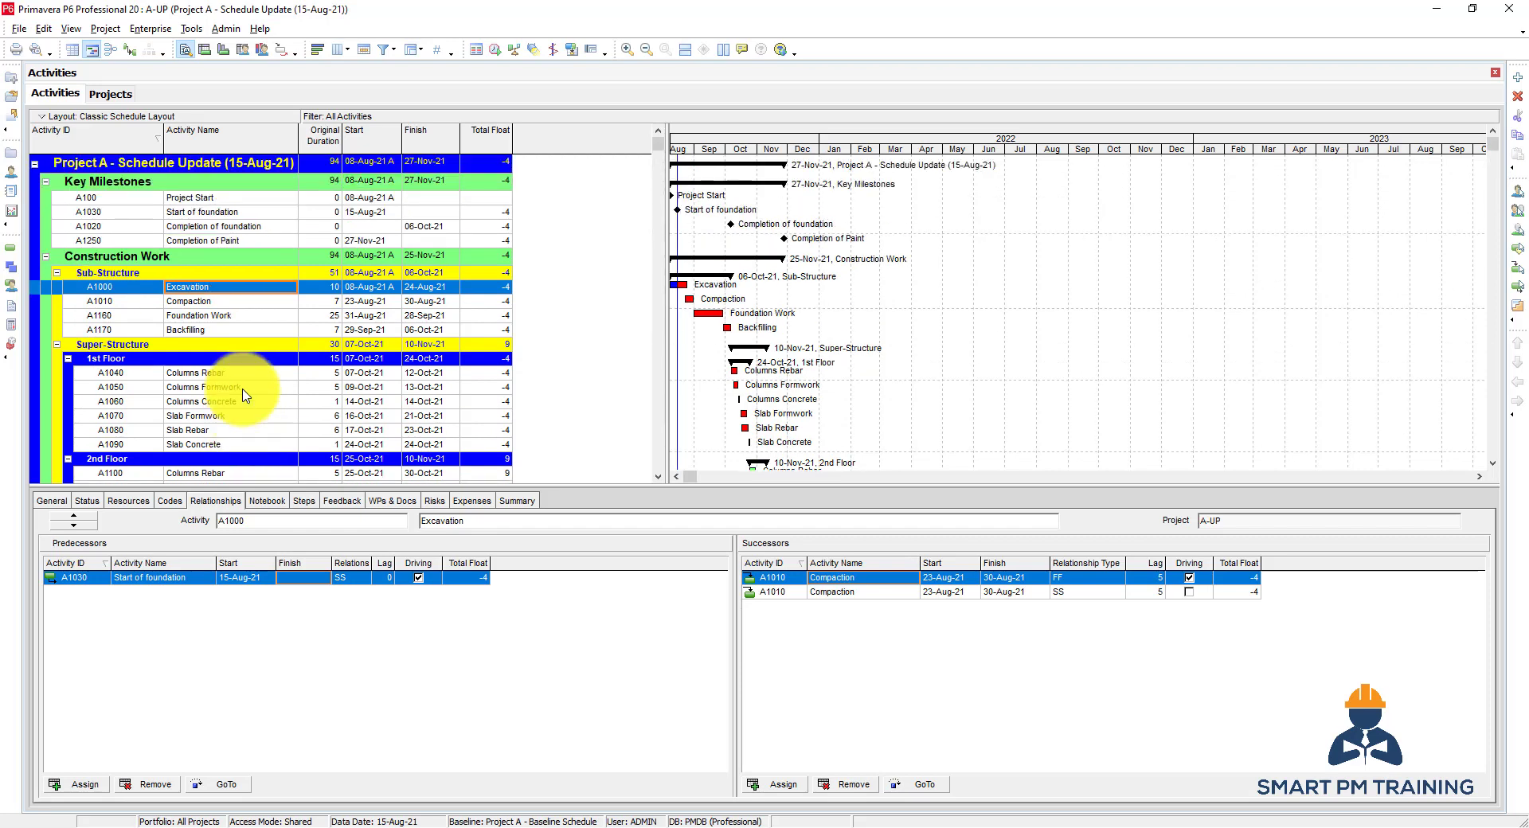
On A1030's Status tab, tick Started and Finished and set the actual start to 08-Aug-21
click(327, 291)
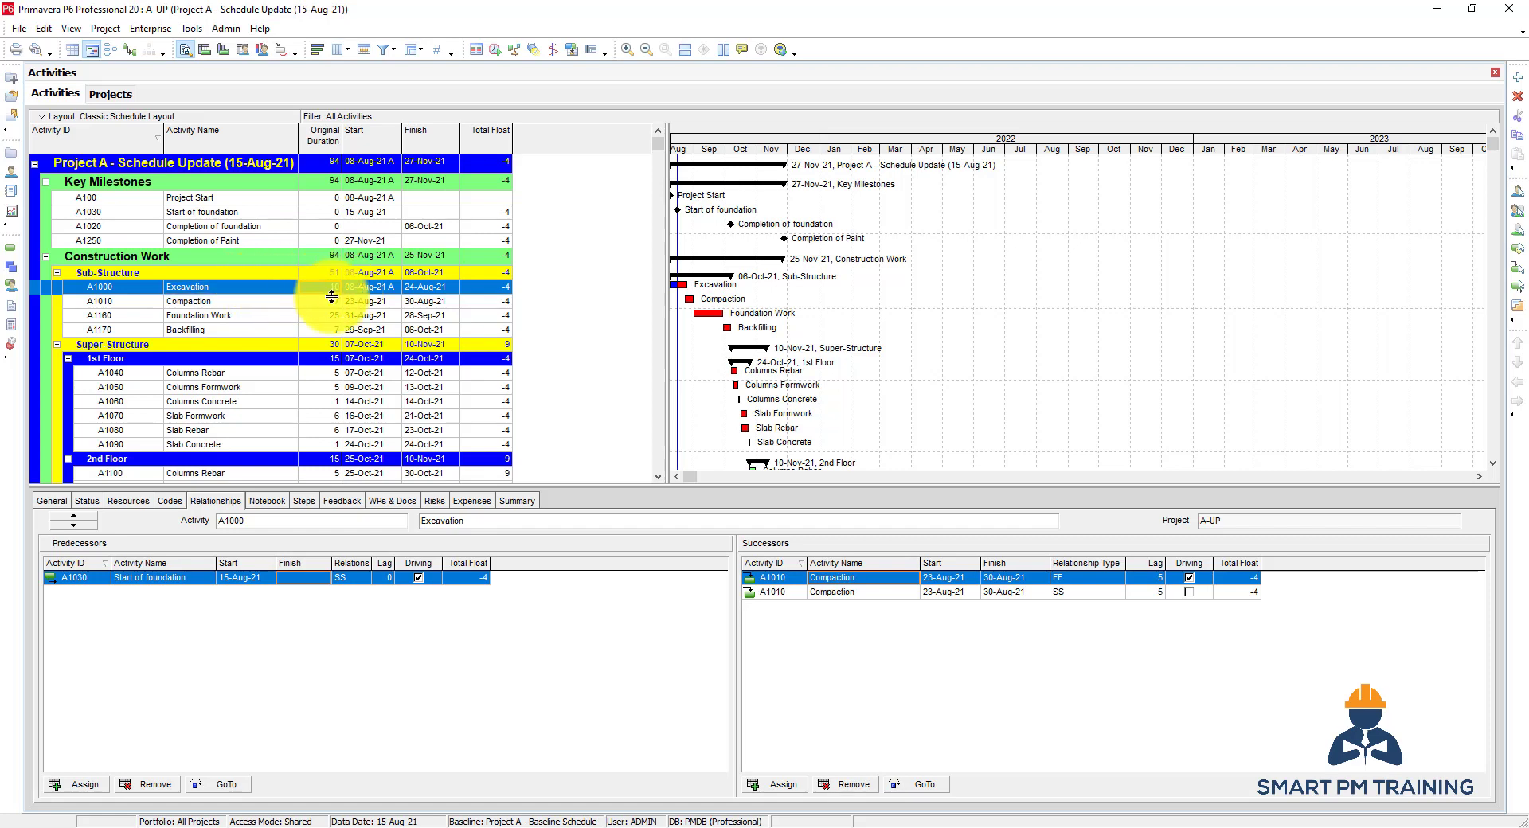
click(215, 212)
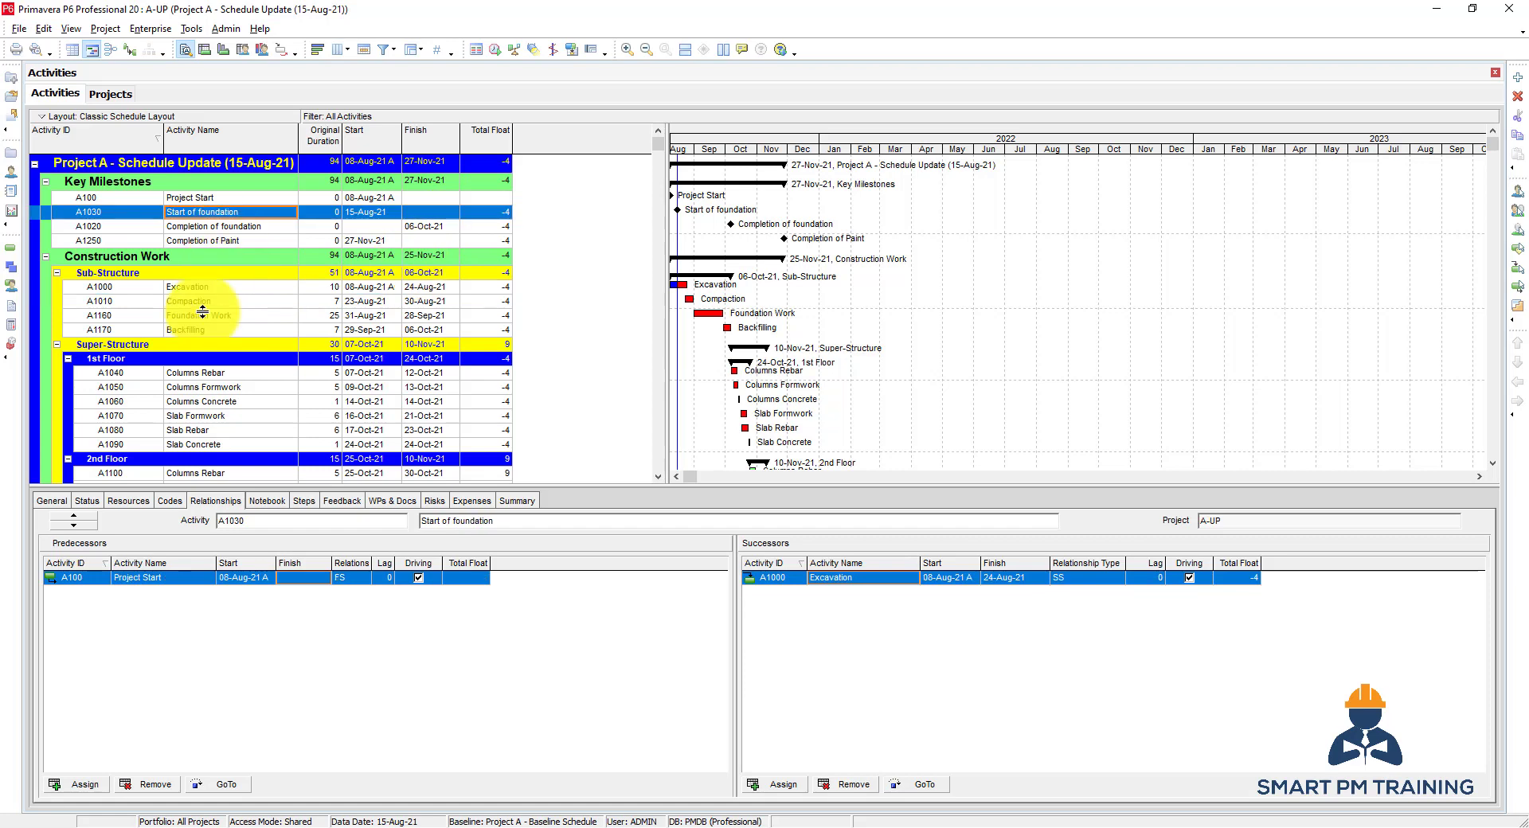
click(87, 501)
click(395, 563)
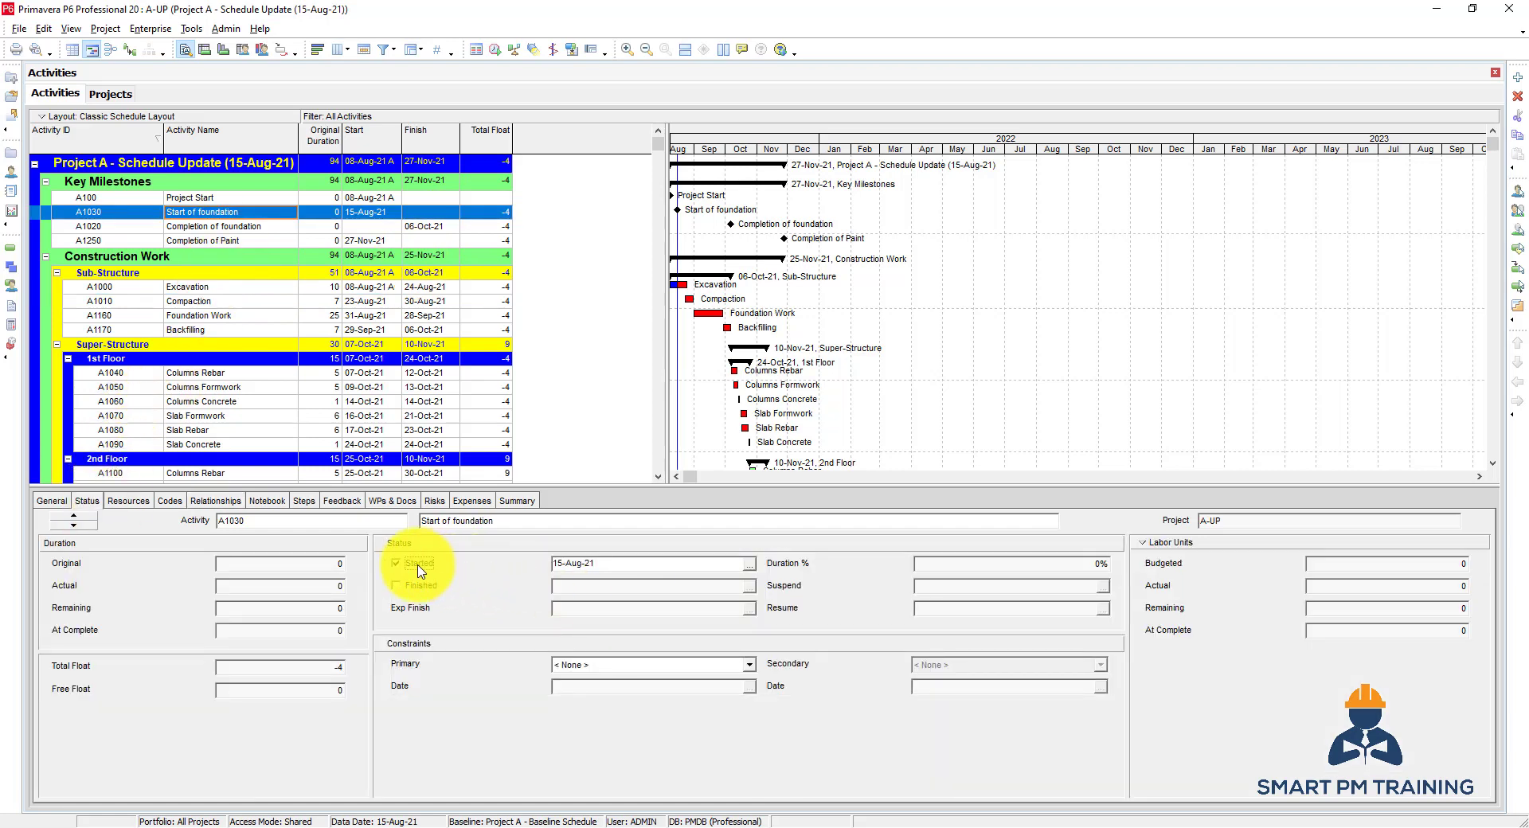
click(753, 571)
double_click(587, 375)
click(199, 214)
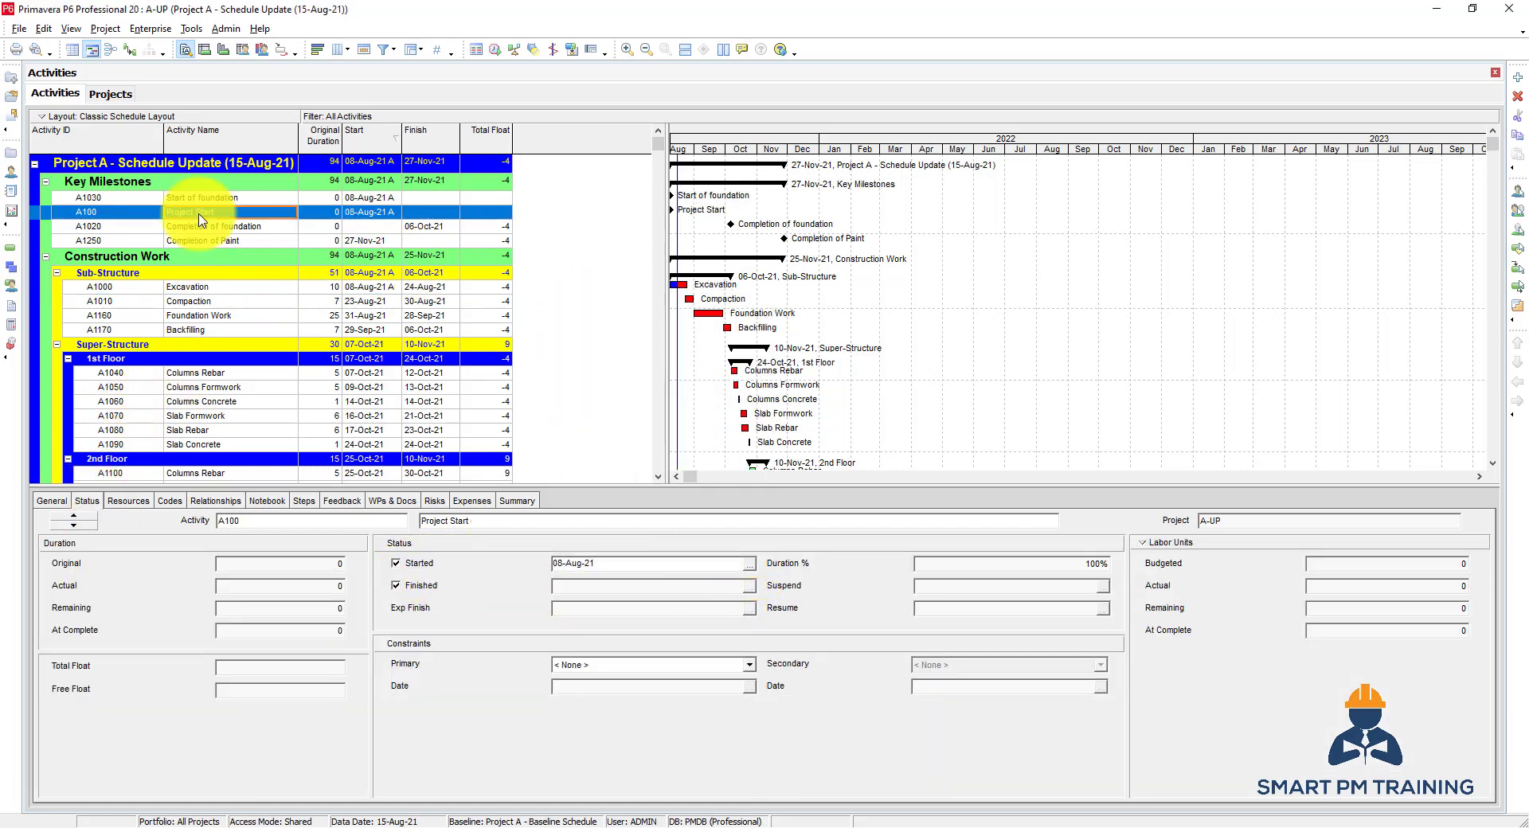